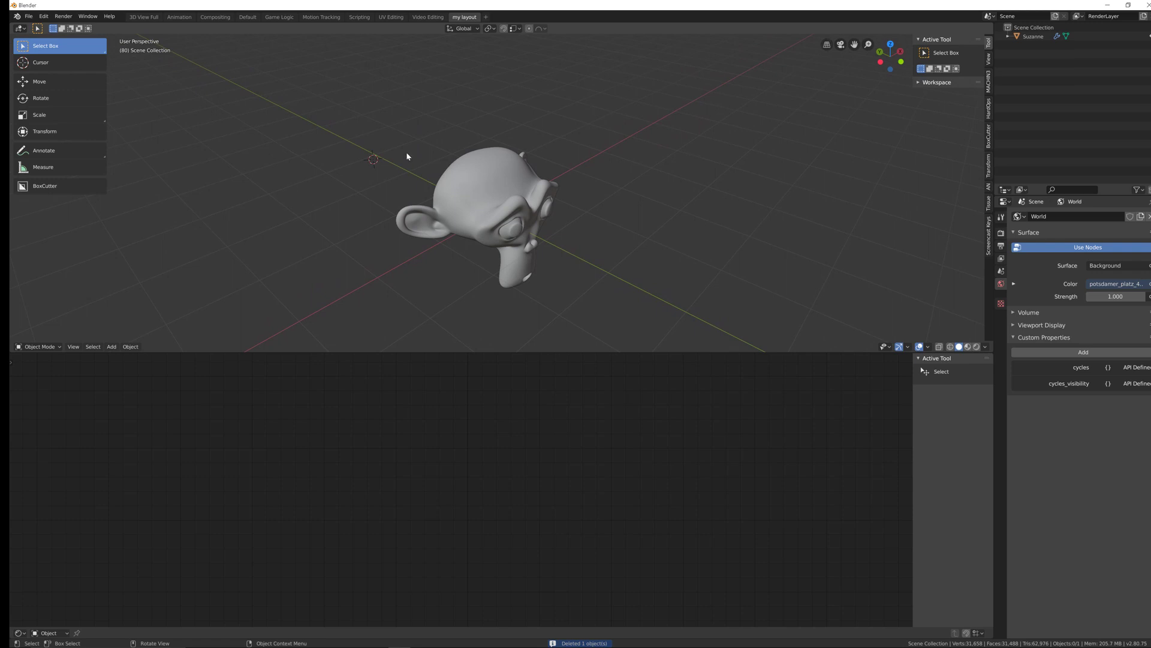
# Draw a trial annotation stroke running toward the back of the monkey's head and undo it.
pyautogui.click(59, 150)
pyautogui.moveTo(491, 191); pyautogui.dragTo(490, 188, button='middle')
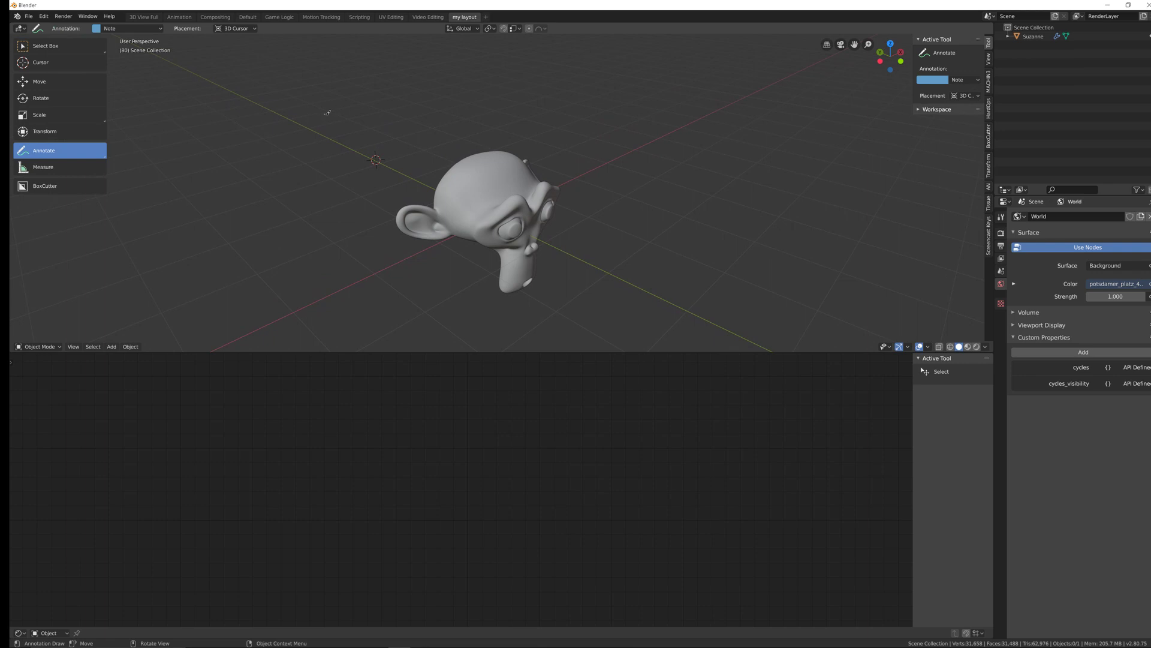
pyautogui.moveTo(345, 123)
pyautogui.mouseDown()
pyautogui.moveTo(445, 175)
pyautogui.moveTo(435, 140)
pyautogui.mouseUp()
pyautogui.press('ctrl')
pyautogui.hotkey('ctrl', 'z')
# Annotate a ray that enters the back of the monkey's head and splits into short branches, then clear these strokes.
pyautogui.moveTo(434, 146); pyautogui.dragTo(373, 120, button='middle')
pyautogui.moveTo(352, 113); pyautogui.dragTo(447, 162)
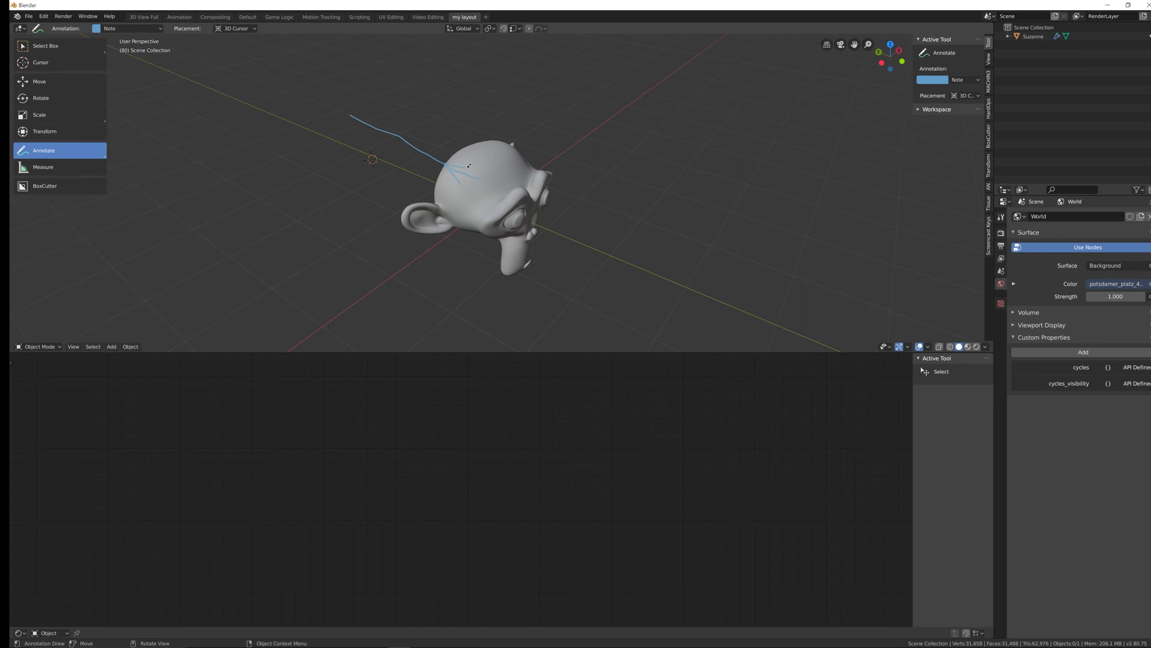
pyautogui.moveTo(448, 175)
pyautogui.mouseDown(button='middle')
pyautogui.moveTo(465, 180)
pyautogui.moveTo(429, 174)
pyautogui.mouseUp(button='middle')
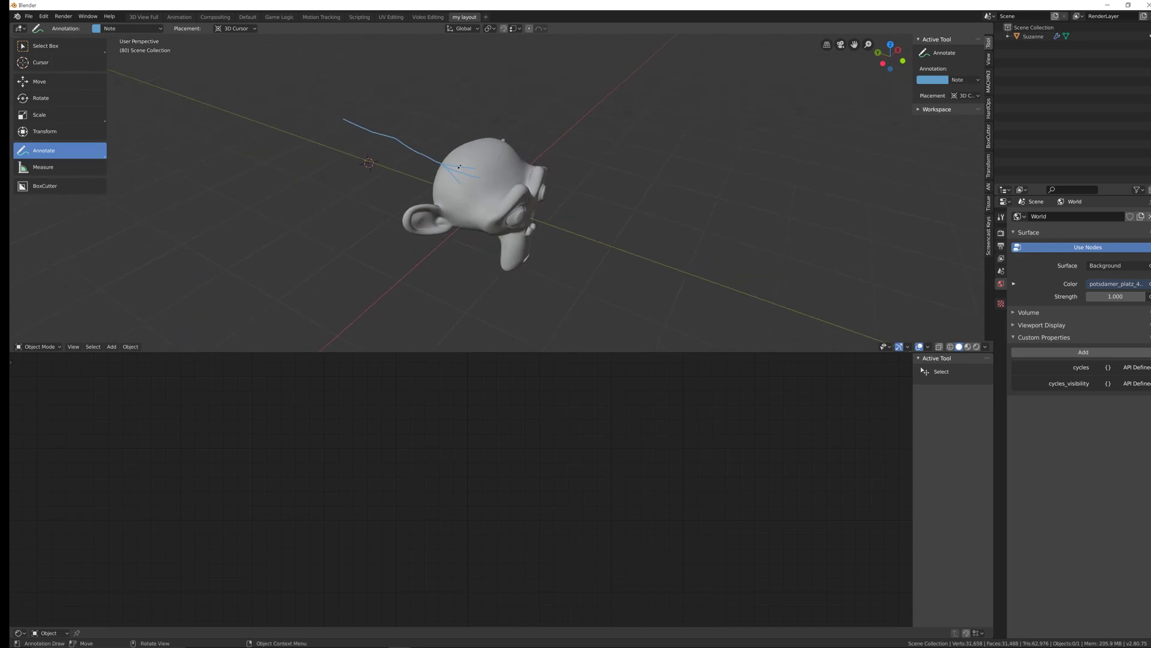
pyautogui.moveTo(469, 169)
pyautogui.mouseDown(button='middle')
pyautogui.moveTo(446, 185)
pyautogui.moveTo(448, 172)
pyautogui.moveTo(441, 193)
pyautogui.mouseUp(button='middle')
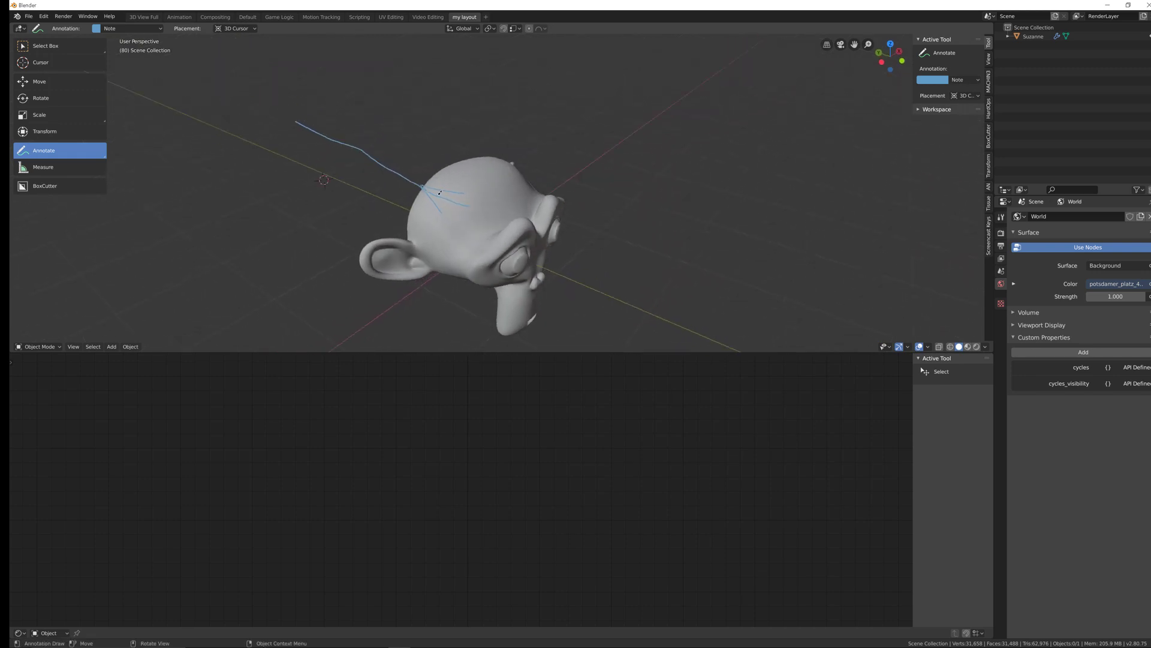
pyautogui.press('ctrl')
pyautogui.hotkey('ctrl', 'z')
# Sketch an annotation ray reaching the head with short strokes near the face, and undo them.
pyautogui.moveTo(440, 192); pyautogui.dragTo(437, 188, button='middle')
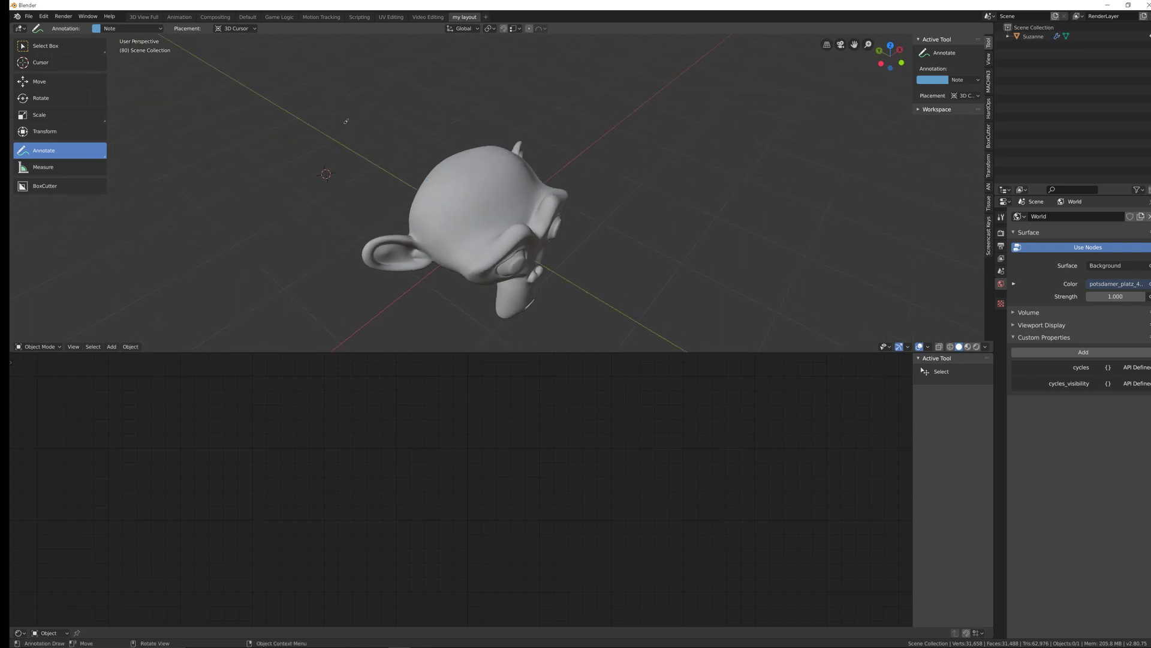
pyautogui.moveTo(342, 117); pyautogui.dragTo(438, 165)
pyautogui.moveTo(540, 233); pyautogui.dragTo(560, 251)
pyautogui.moveTo(554, 206); pyautogui.dragTo(576, 210)
pyautogui.hotkey('ctrl', 'z')
pyautogui.hotkey('ctrl', 'z')
# Annotate one ray stopping at the back of the head and a second passing over the head to the brow.
pyautogui.moveTo(348, 123); pyautogui.dragTo(432, 173)
pyautogui.moveTo(443, 186)
pyautogui.mouseDown(button='middle')
pyautogui.moveTo(453, 170)
pyautogui.moveTo(438, 180)
pyautogui.mouseUp(button='middle')
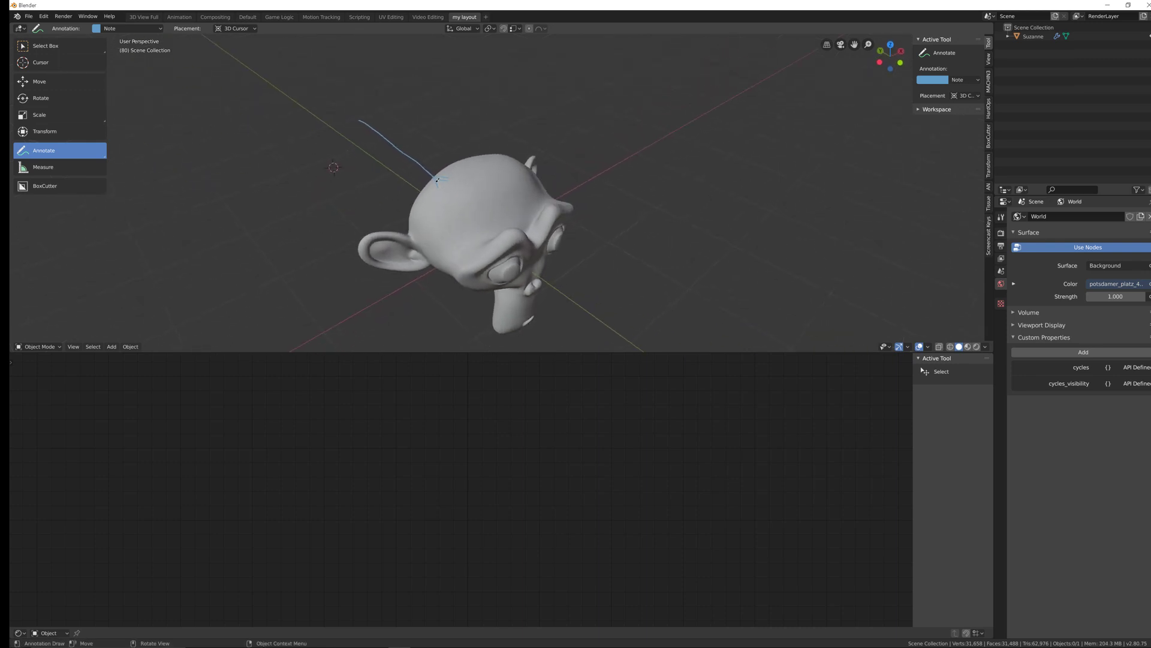
pyautogui.moveTo(469, 197); pyautogui.dragTo(447, 144, button='middle')
pyautogui.moveTo(395, 86)
pyautogui.mouseDown()
pyautogui.moveTo(486, 134)
pyautogui.moveTo(560, 235)
pyautogui.mouseUp()
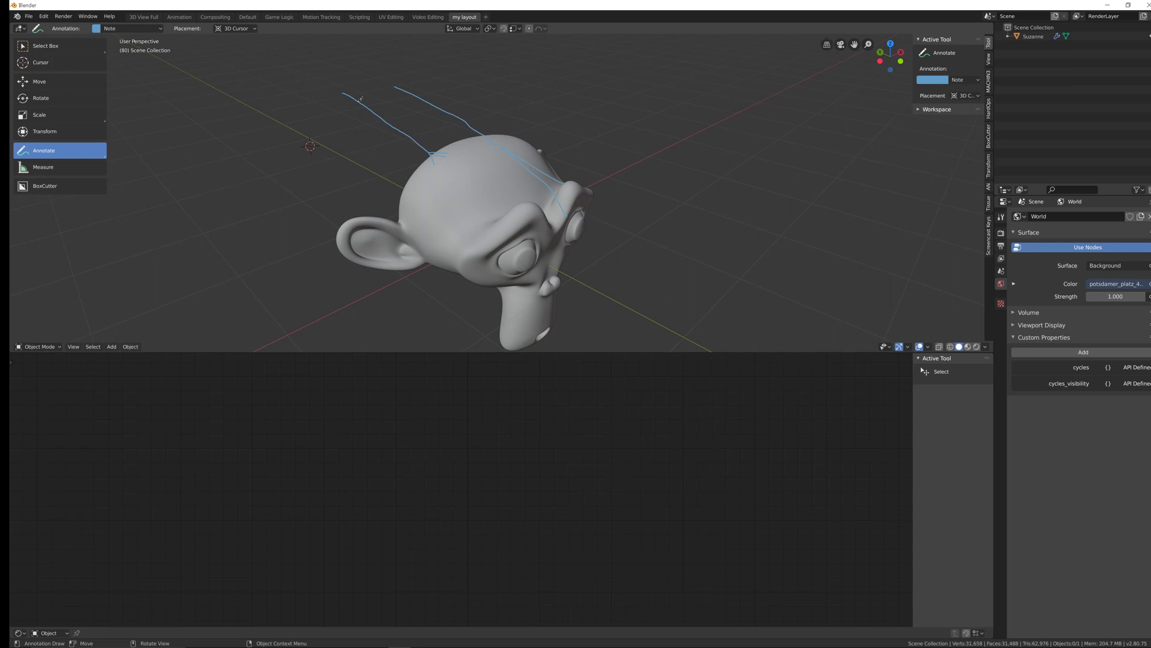
pyautogui.moveTo(441, 161)
pyautogui.mouseDown(button='middle')
pyautogui.moveTo(420, 173)
pyautogui.moveTo(389, 142)
pyautogui.mouseUp(button='middle')
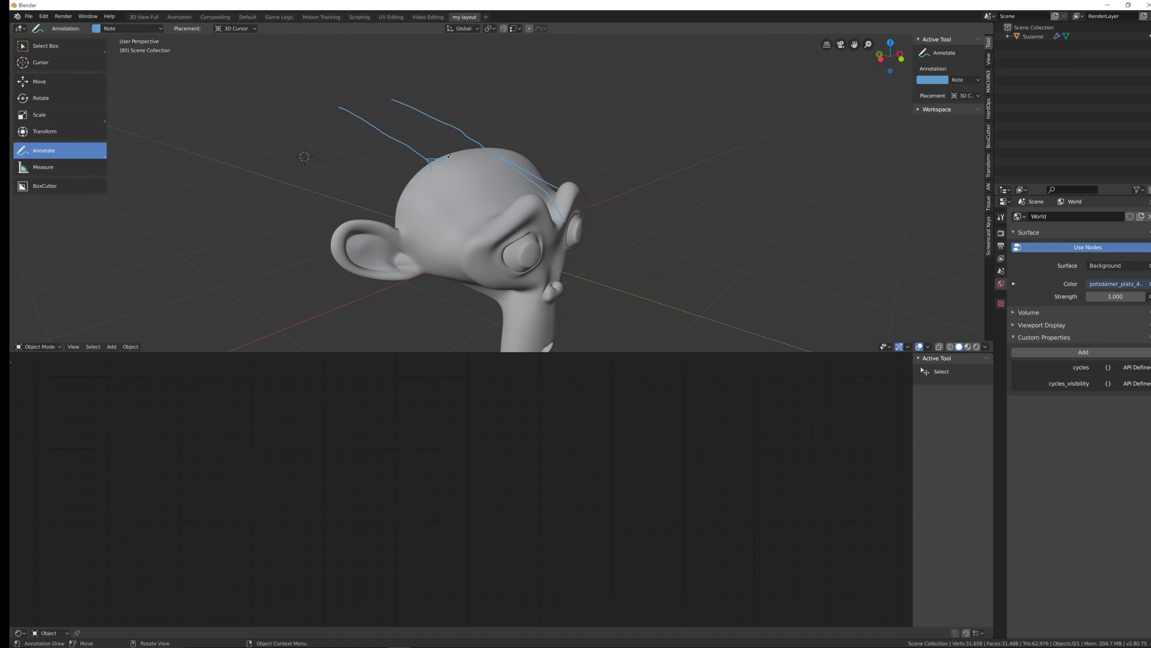
# Annotate rays running from behind the monkey into its thin ear.
pyautogui.moveTo(431, 156)
pyautogui.mouseDown(button='middle')
pyautogui.moveTo(494, 217)
pyautogui.moveTo(563, 236)
pyautogui.moveTo(432, 259)
pyautogui.mouseUp(button='middle')
pyautogui.moveTo(397, 308); pyautogui.dragTo(487, 232)
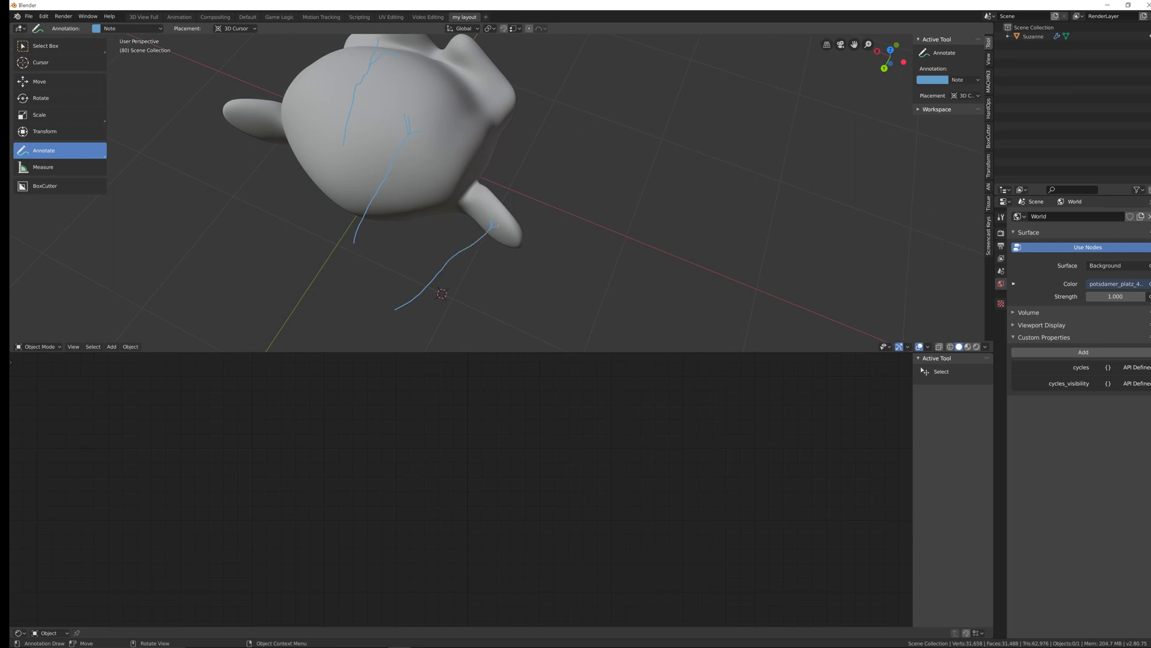
pyautogui.moveTo(499, 218); pyautogui.dragTo(450, 216, button='middle')
pyautogui.moveTo(517, 245)
pyautogui.mouseDown(button='middle')
pyautogui.moveTo(500, 215)
pyautogui.moveTo(324, 185)
pyautogui.mouseUp(button='middle')
pyautogui.moveTo(309, 187); pyautogui.dragTo(389, 187)
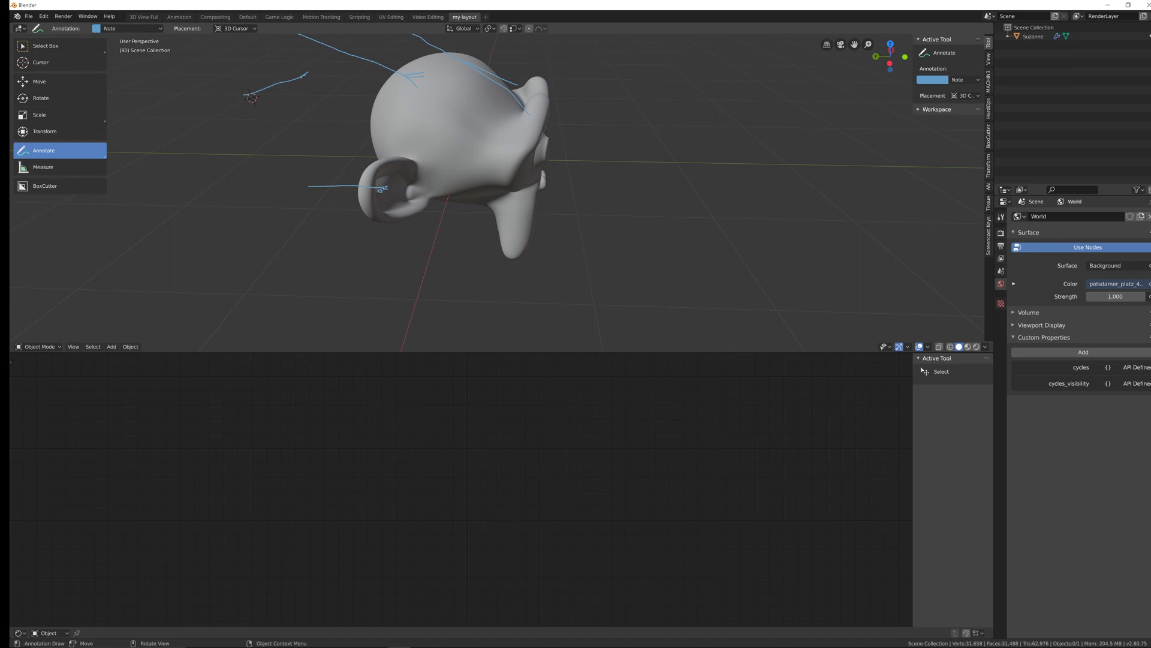
pyautogui.moveTo(437, 189); pyautogui.dragTo(394, 192, button='middle')
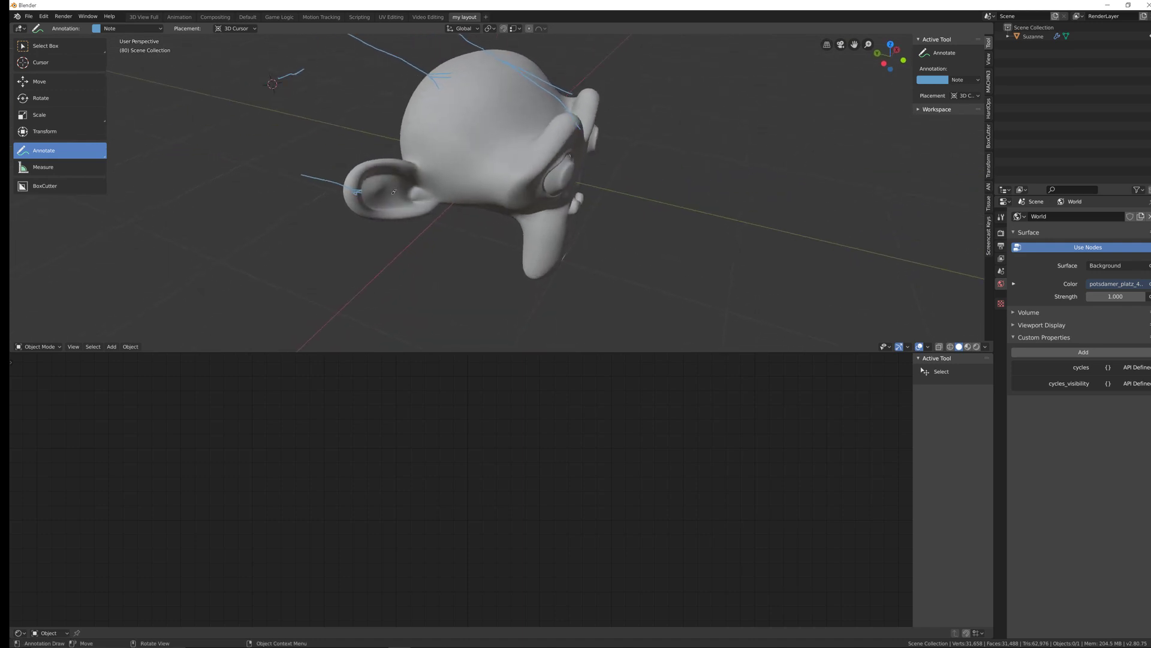
# Undo all the annotation rays drawn around the monkey's head.
pyautogui.hotkey('ctrl', 'z')
pyautogui.hotkey('ctrl', 'z')
pyautogui.hotkey('ctrl', 'z')
pyautogui.hotkey('ctrl', 'z')
pyautogui.hotkey('ctrl', 'z')
pyautogui.moveTo(502, 150); pyautogui.dragTo(491, 172, button='middle')
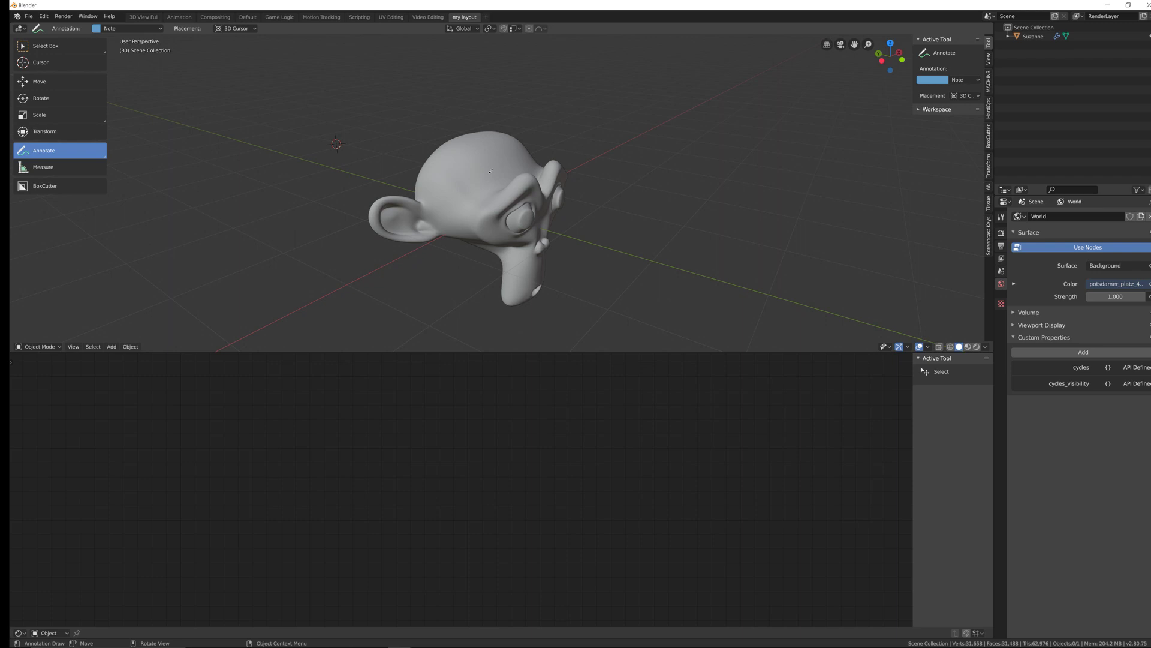
pyautogui.moveTo(496, 174); pyautogui.dragTo(485, 154, button='middle')
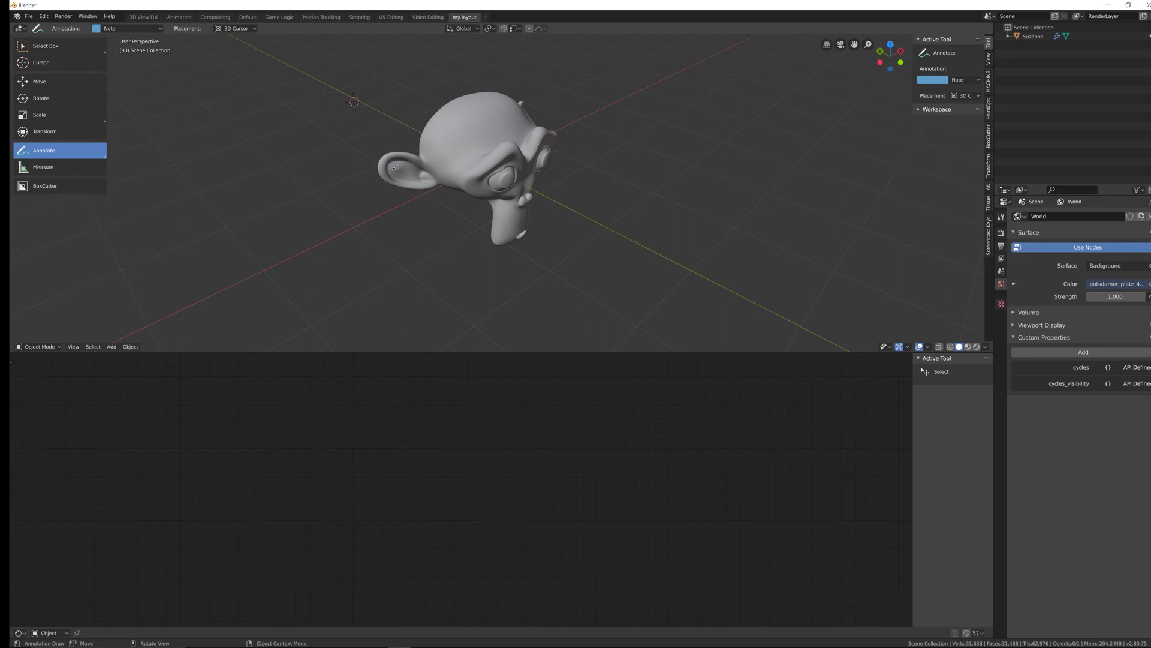
# Select the monkey head with the Select Box tool and create a new material for it.
pyautogui.click(54, 46)
pyautogui.click(476, 141)
pyautogui.moveTo(475, 141); pyautogui.dragTo(467, 146, button='middle')
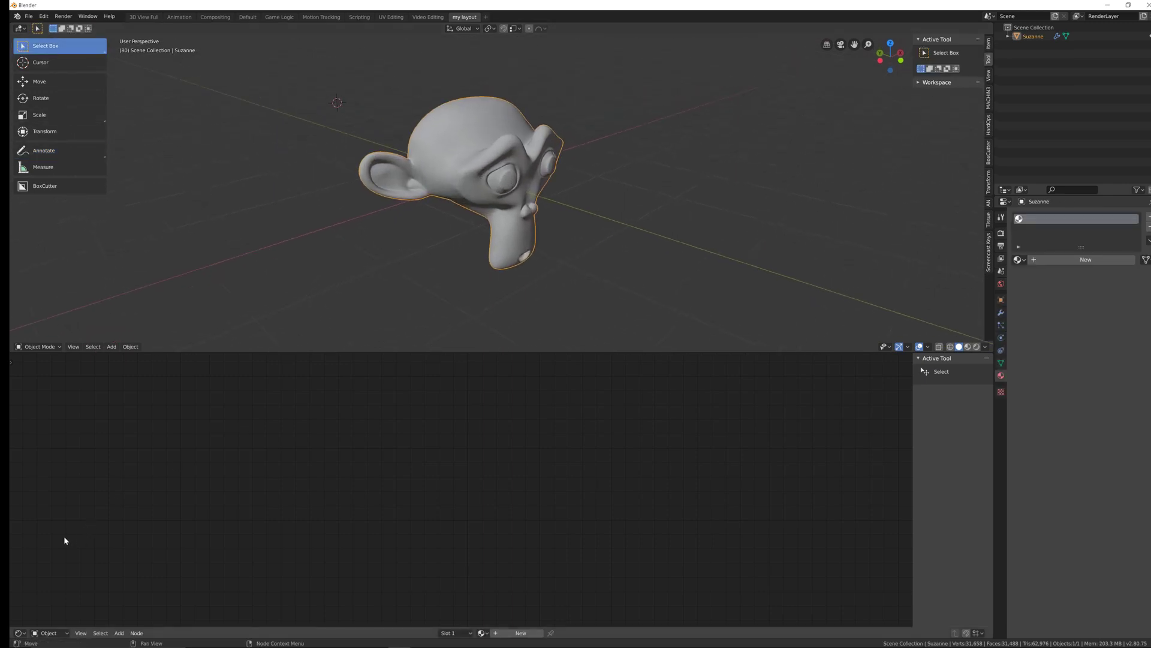
pyautogui.click(520, 632)
pyautogui.keyDown('ctrl'); pyautogui.moveTo(534, 471); pyautogui.dragTo(431, 452, button='middle'); pyautogui.keyUp('ctrl')
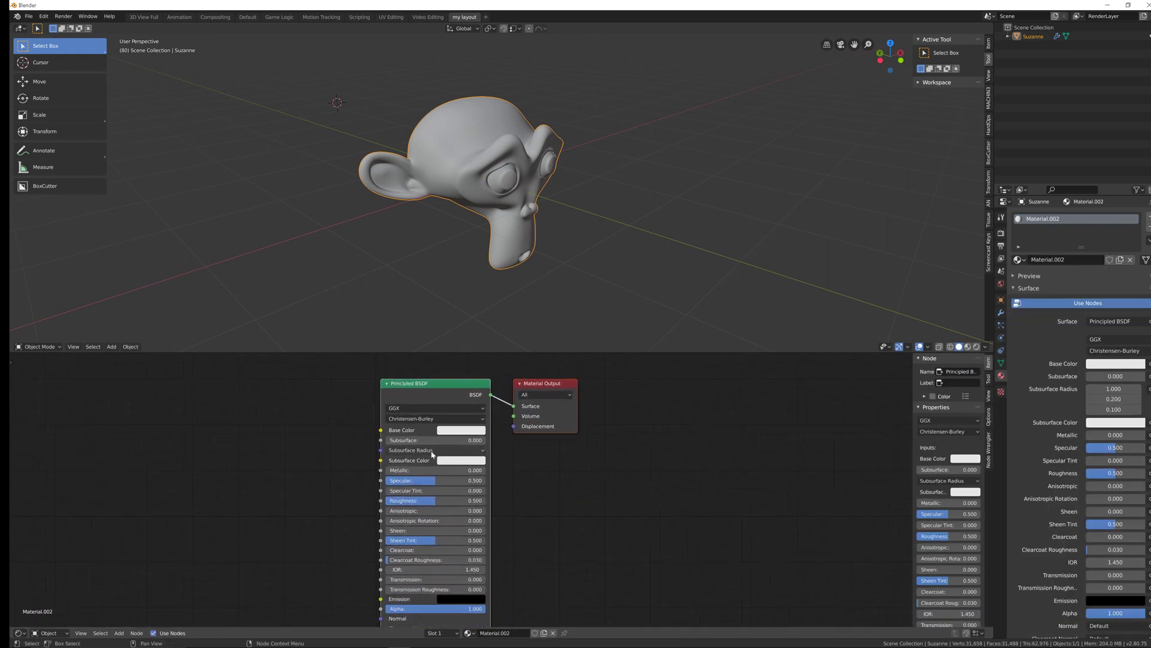
# Reposition the shader nodes, leaving a wide gap between the Principled BSDF and the Material Output.
pyautogui.press('g')
pyautogui.click(604, 375)
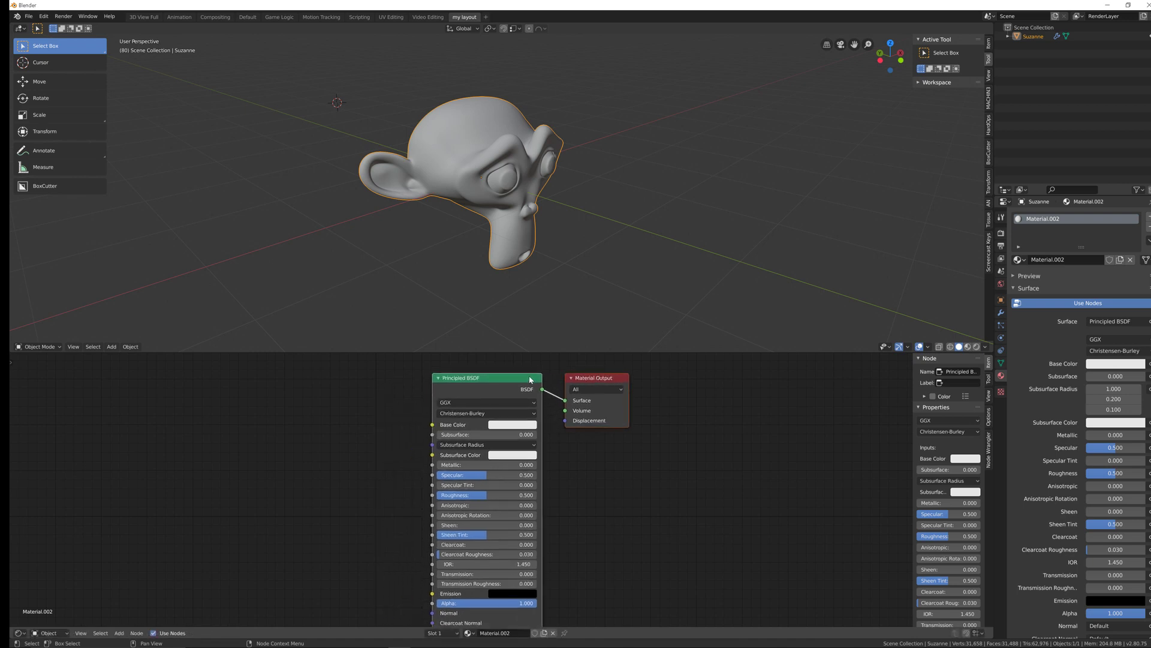
pyautogui.click(466, 392)
pyautogui.moveTo(510, 375); pyautogui.dragTo(358, 390)
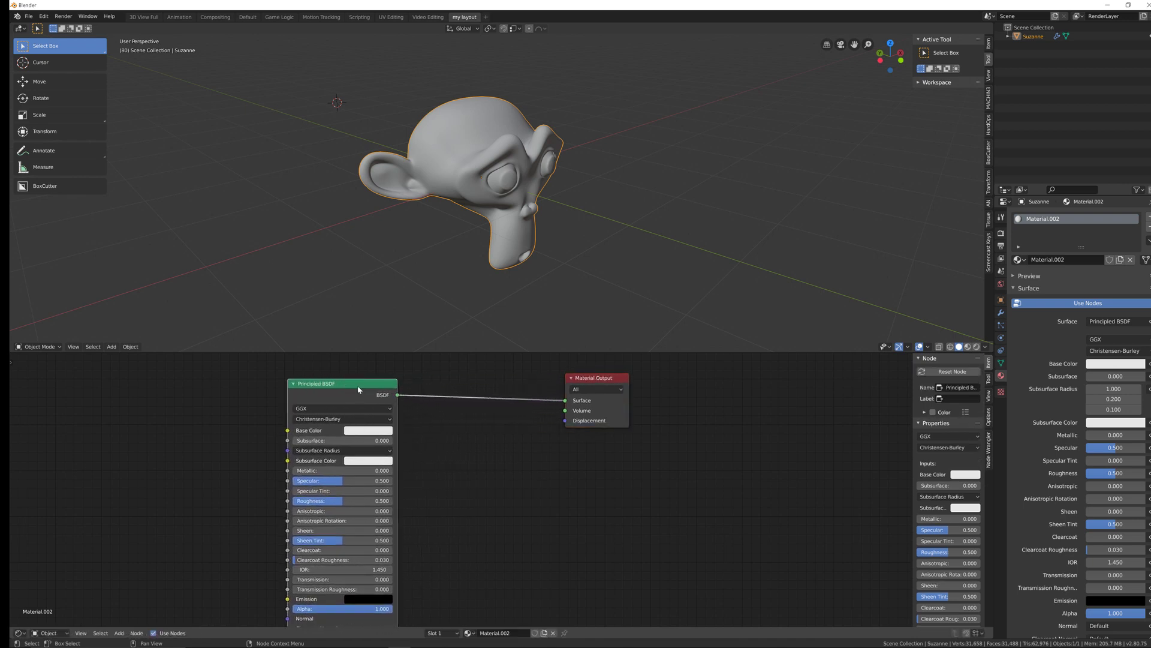
# Add a Subsurface Scattering node below the link between the Principled BSDF and Material Output nodes.
pyautogui.hotkey('shift', 'a')
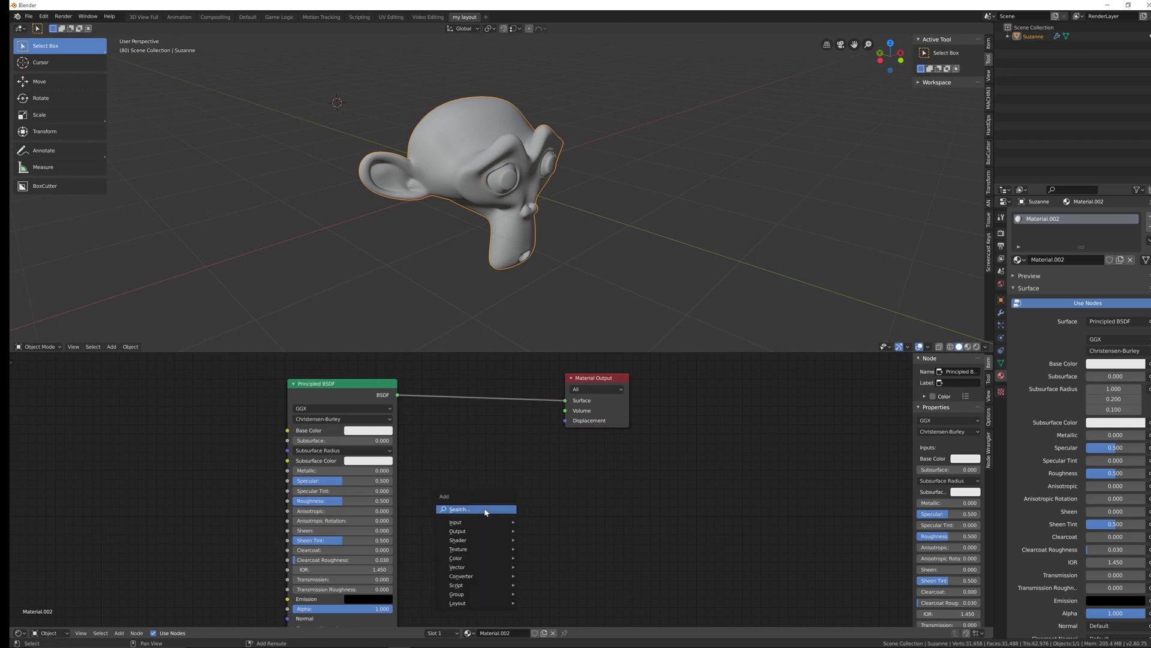
pyautogui.click(484, 509)
pyautogui.write('sube')
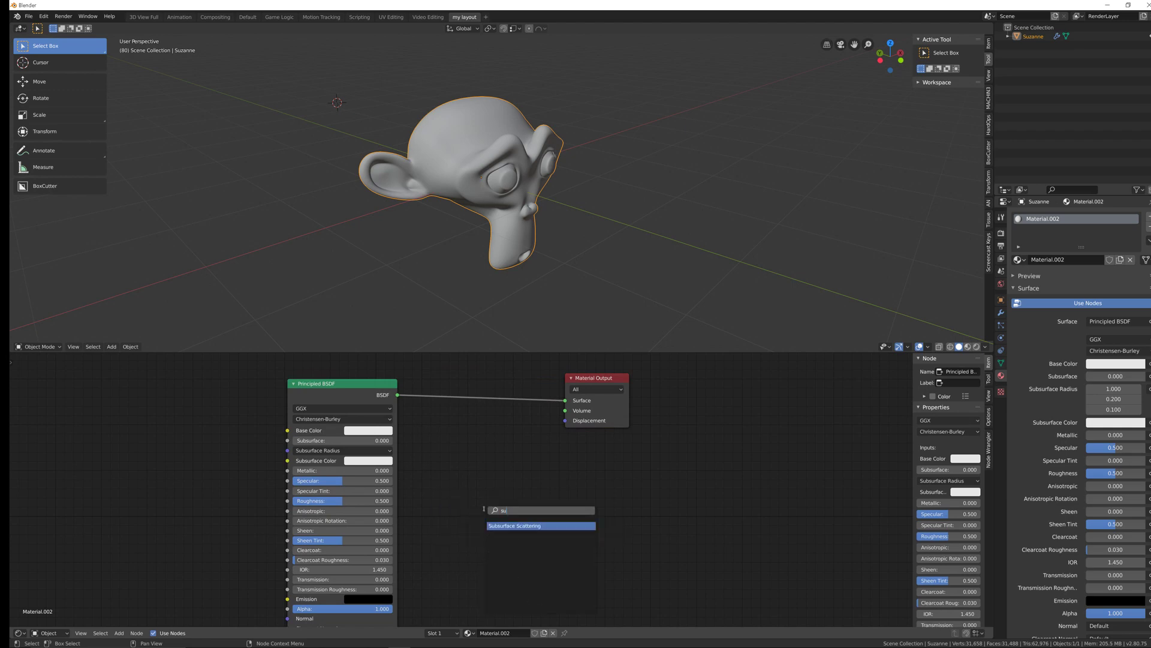
pyautogui.press('BackSpace')
pyautogui.press('BackSpace')
pyautogui.press('Return')
pyautogui.click(449, 446)
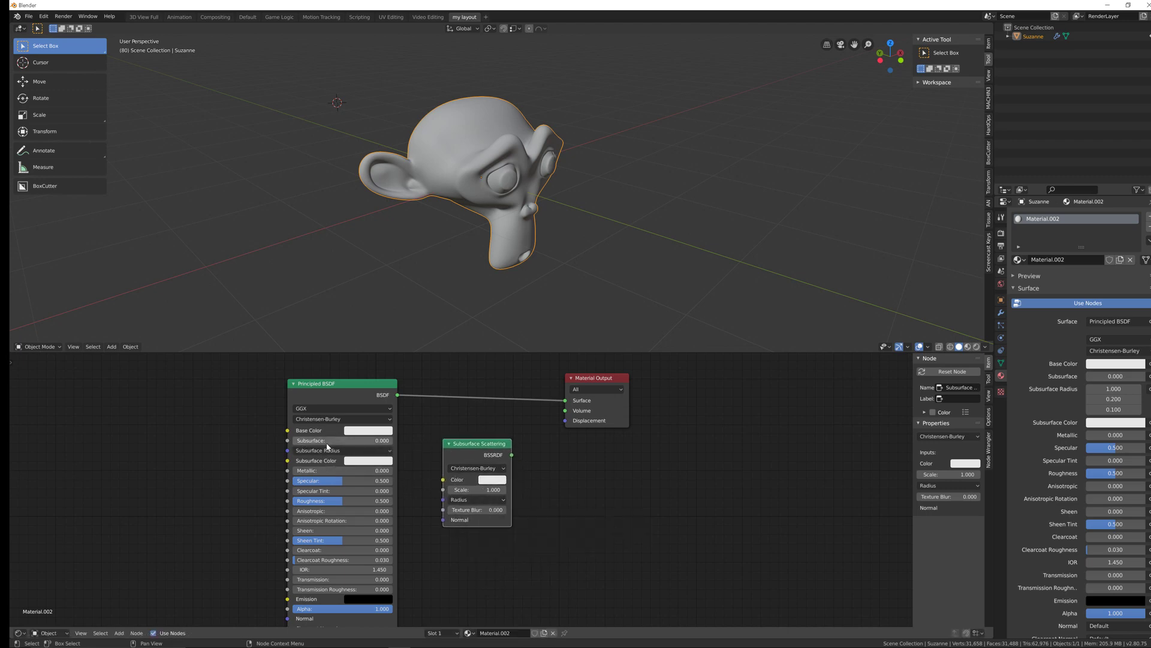
# Compare the radius settings of the Subsurface Scattering and Principled BSDF nodes, then delete the Subsurface Scattering node.
pyautogui.click(489, 500)
pyautogui.click(367, 451)
pyautogui.moveTo(476, 447); pyautogui.dragTo(491, 449)
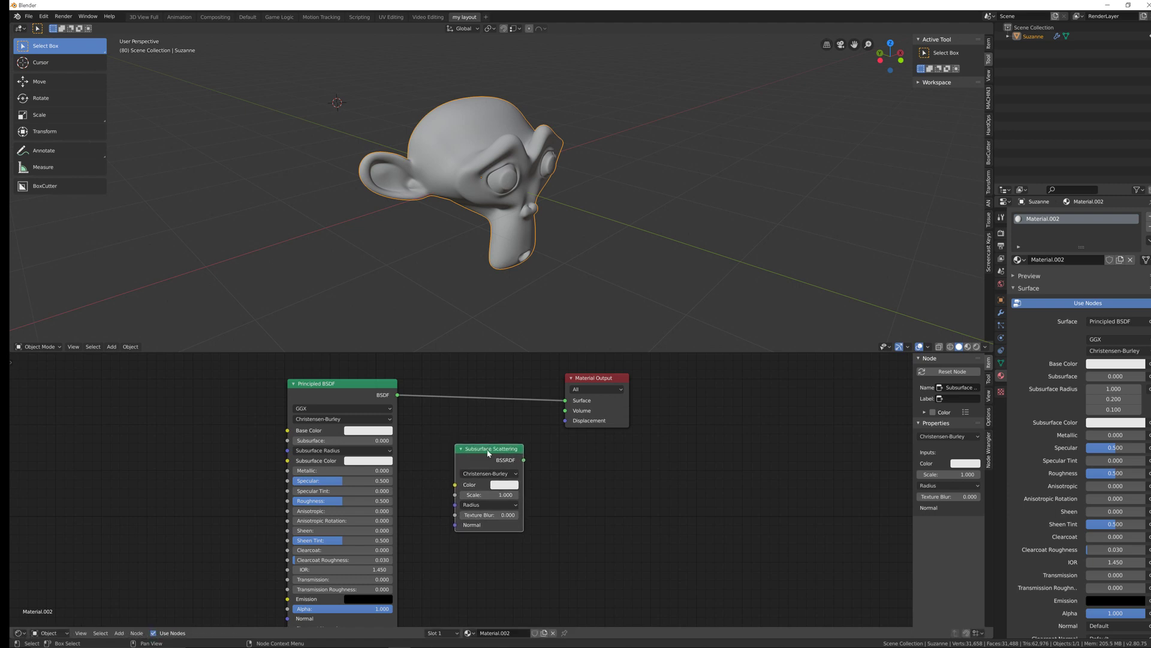
pyautogui.click(494, 505)
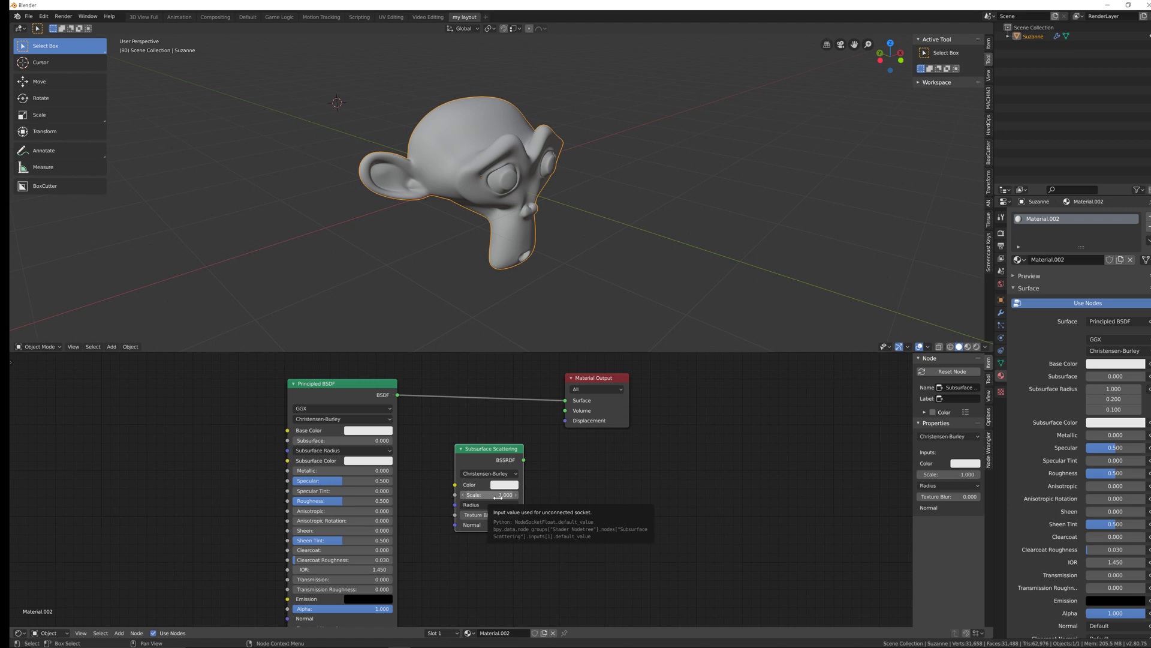
pyautogui.moveTo(490, 451); pyautogui.dragTo(575, 476)
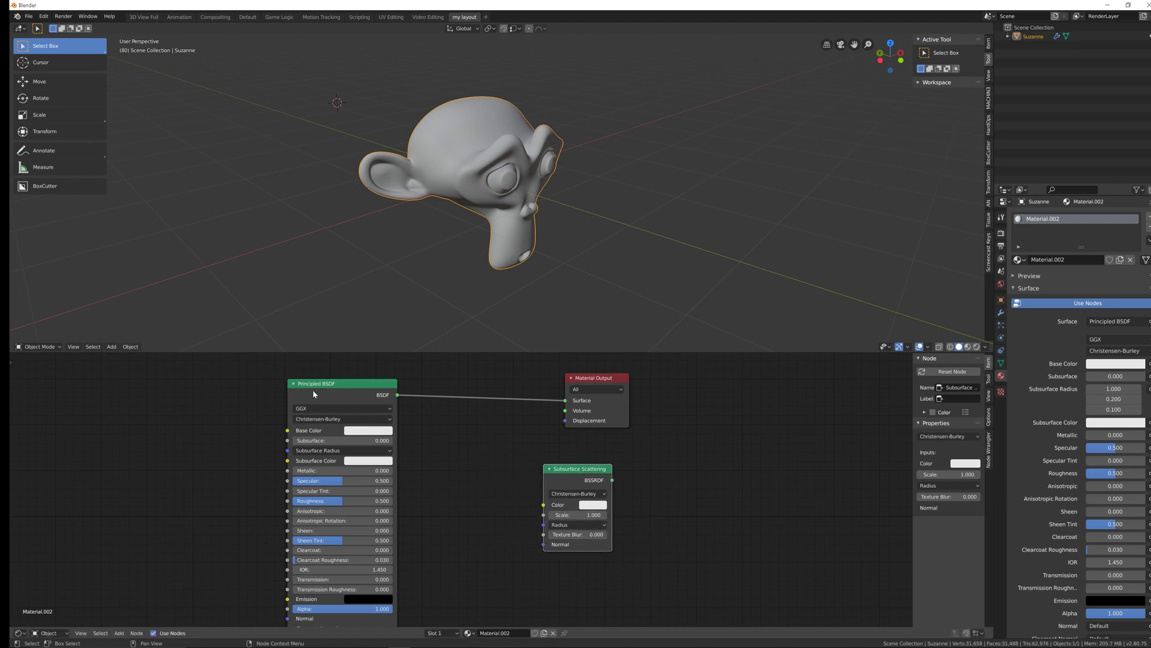
pyautogui.moveTo(578, 481); pyautogui.dragTo(538, 487)
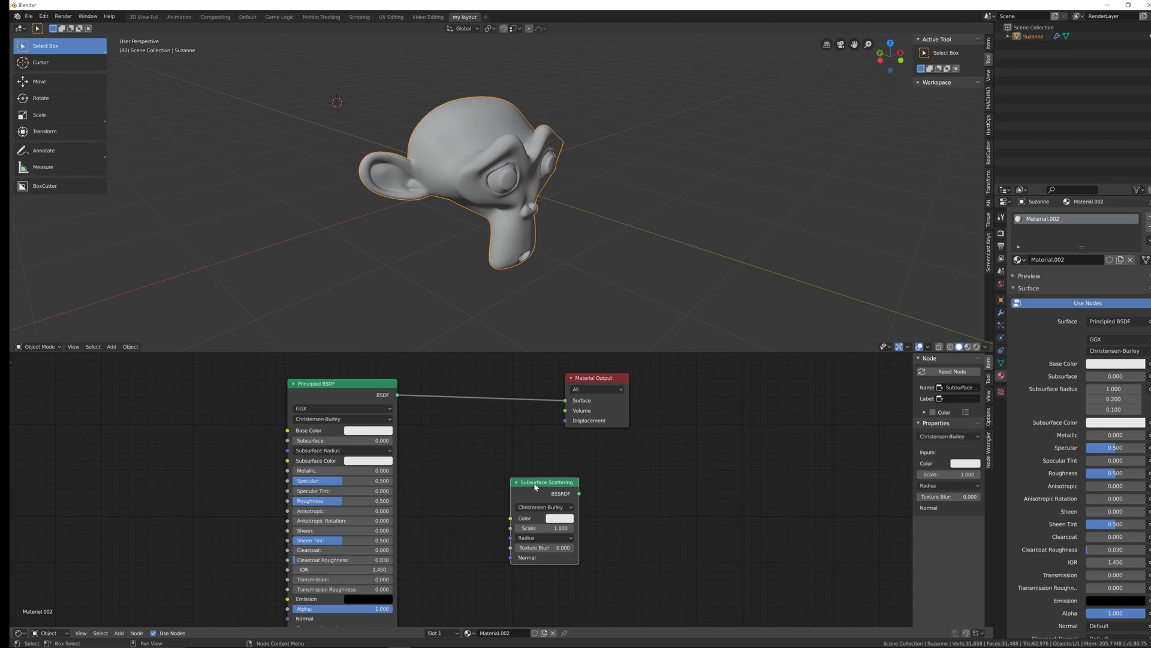
pyautogui.press('x')
# Show the scene's render settings and switch the 3D viewport to rendered shading.
pyautogui.moveTo(493, 469); pyautogui.dragTo(602, 478, button='middle')
pyautogui.keyDown('ctrl'); pyautogui.moveTo(499, 447); pyautogui.dragTo(462, 410, button='middle'); pyautogui.keyUp('ctrl')
pyautogui.moveTo(431, 446); pyautogui.dragTo(444, 425, button='middle')
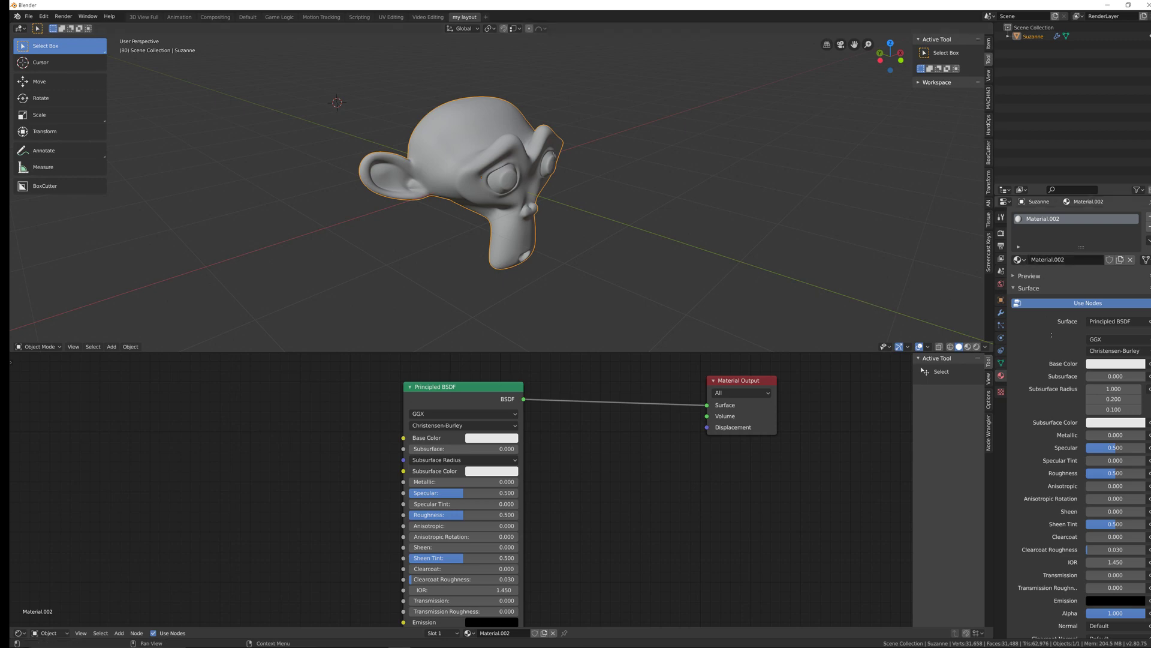
pyautogui.click(1001, 232)
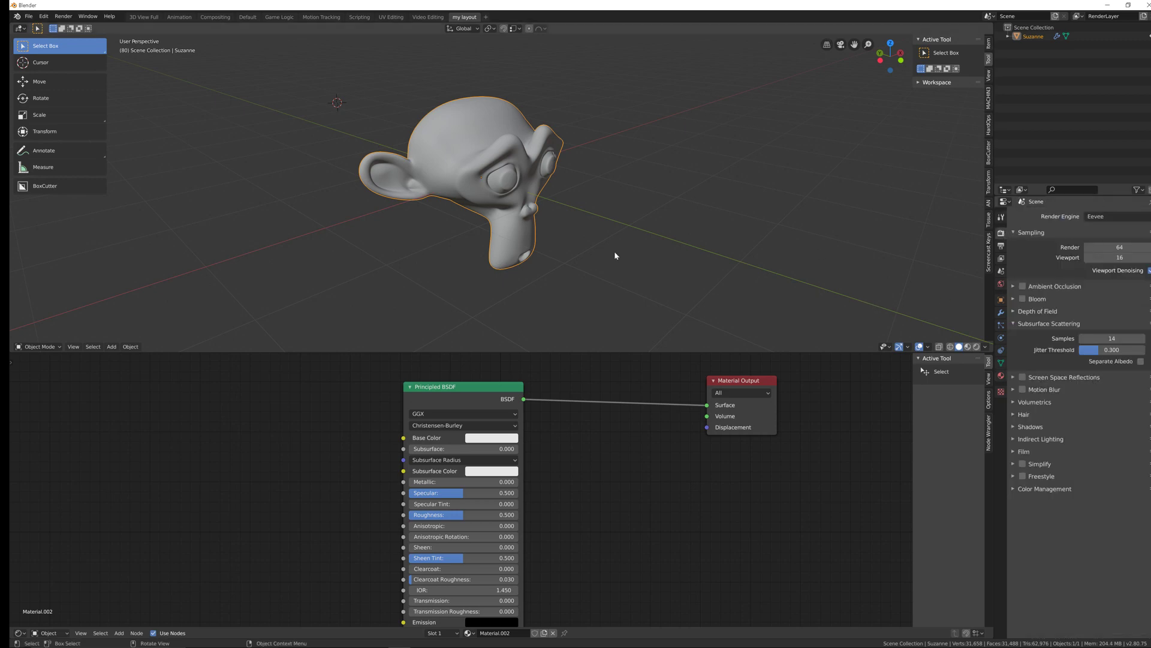
pyautogui.click(977, 347)
pyautogui.moveTo(446, 240); pyautogui.dragTo(455, 209, button='middle')
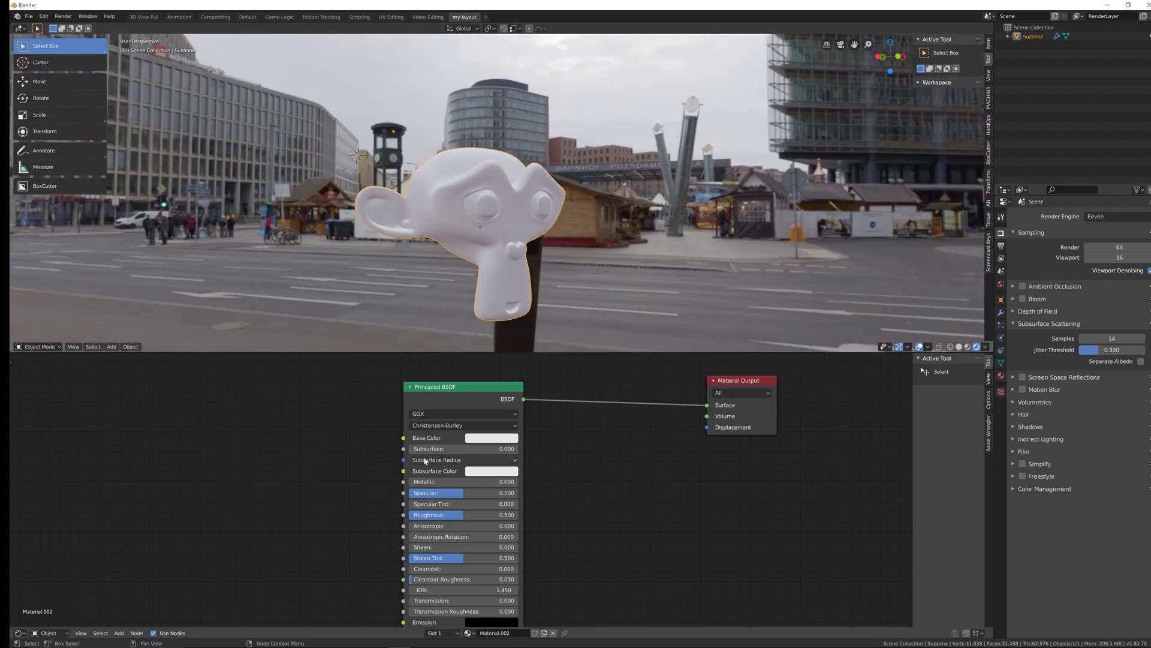
# Set the Principled BSDF's Subsurface value to 1.000 and inspect the shaded monkey from several angles.
pyautogui.moveTo(418, 453); pyautogui.dragTo(531, 453)
pyautogui.moveTo(573, 204)
pyautogui.mouseDown(button='middle')
pyautogui.moveTo(506, 214)
pyautogui.moveTo(509, 171)
pyautogui.moveTo(568, 186)
pyautogui.moveTo(468, 159)
pyautogui.moveTo(447, 181)
pyautogui.moveTo(570, 193)
pyautogui.mouseUp(button='middle')
pyautogui.scroll(-3, 441, 180)
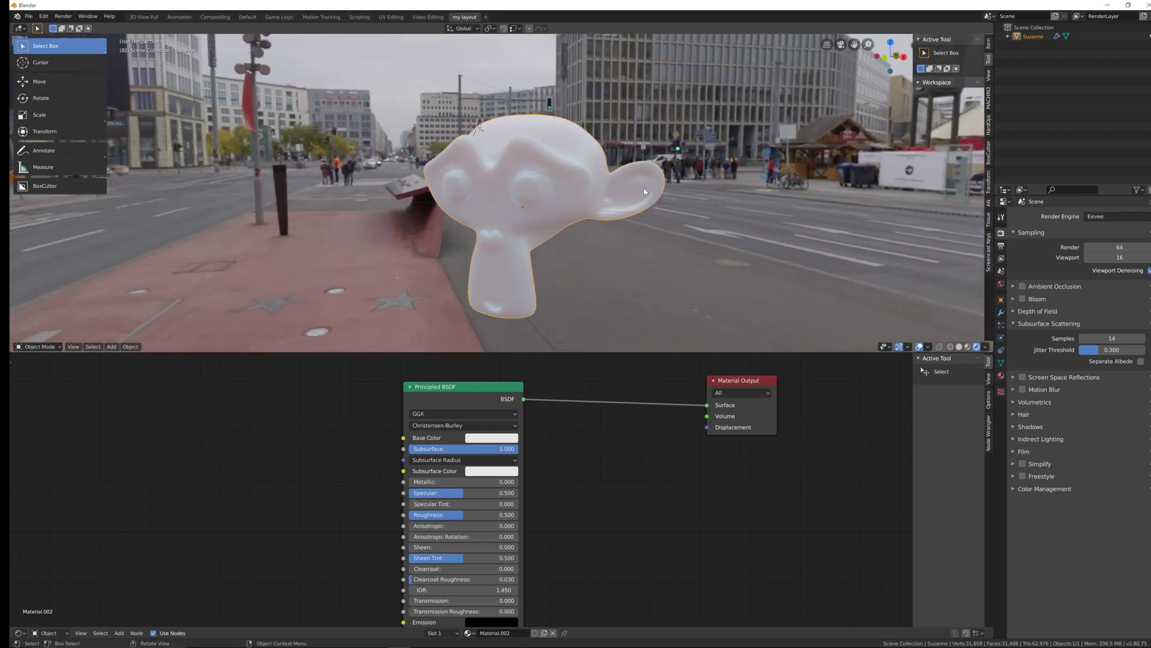
pyautogui.moveTo(636, 196); pyautogui.dragTo(460, 229, button='middle')
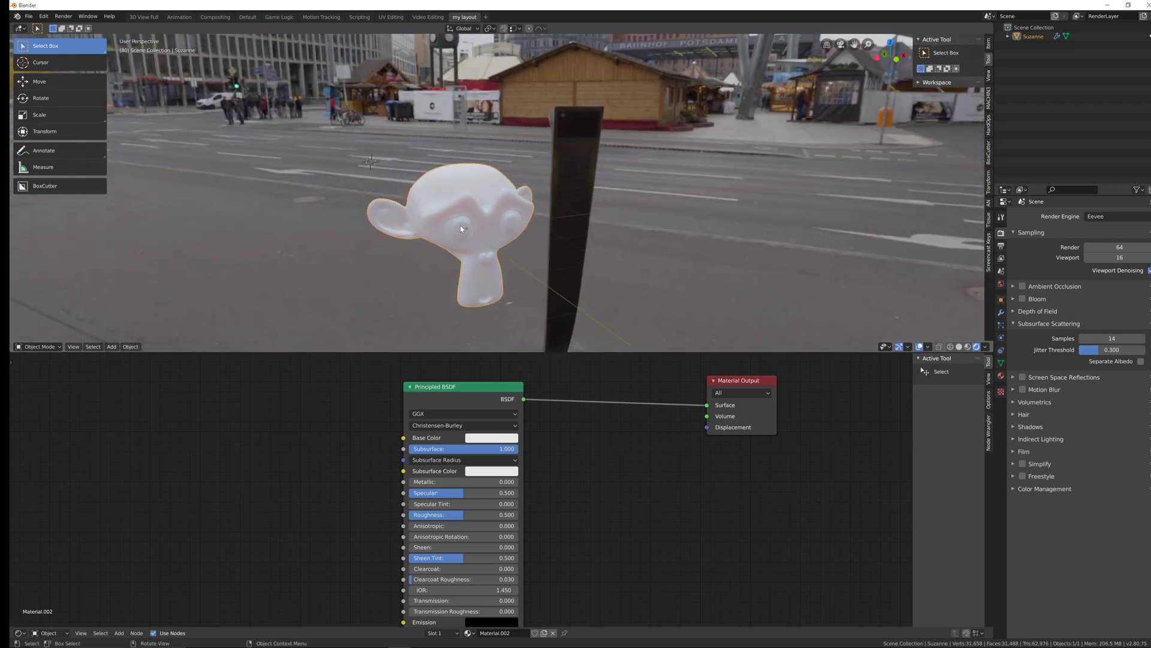
pyautogui.moveTo(483, 208); pyautogui.dragTo(485, 208, button='middle')
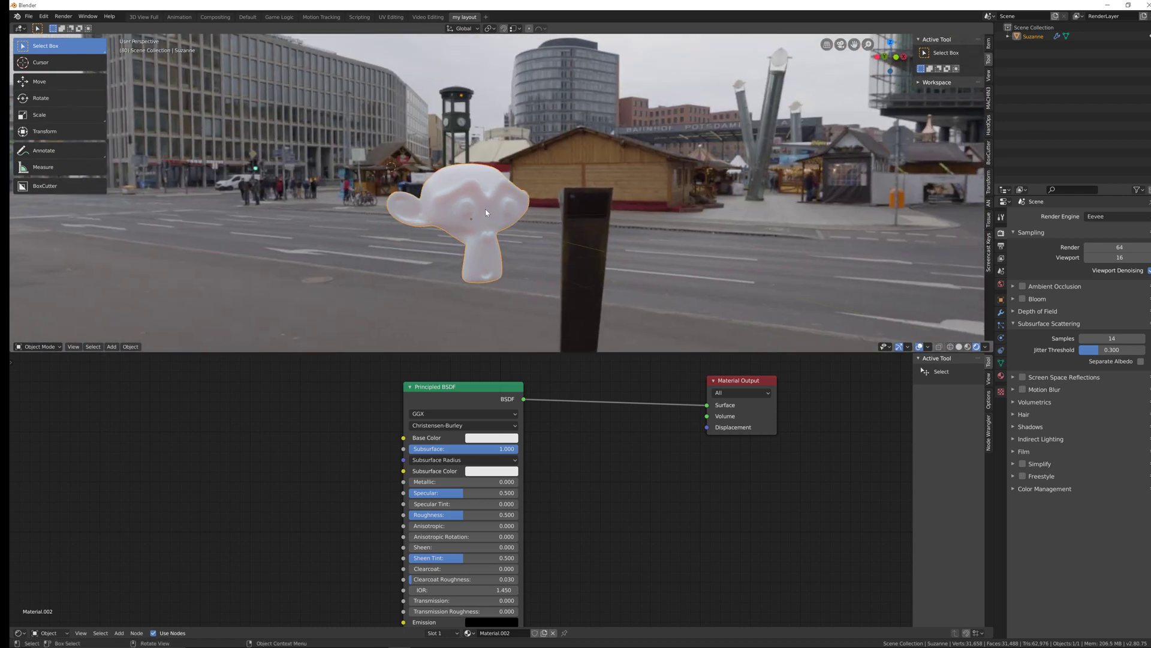
# Switch the render engine to Cycles and inspect the subsurface effect on the monkey's ear and face.
pyautogui.click(1114, 219)
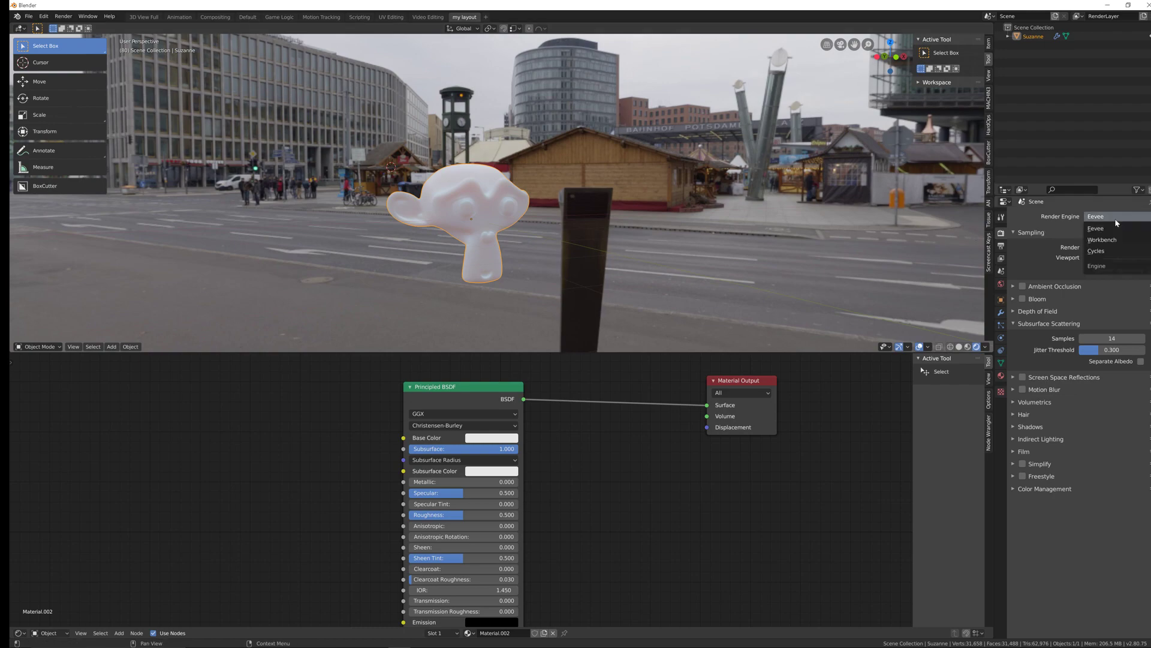
pyautogui.click(1107, 251)
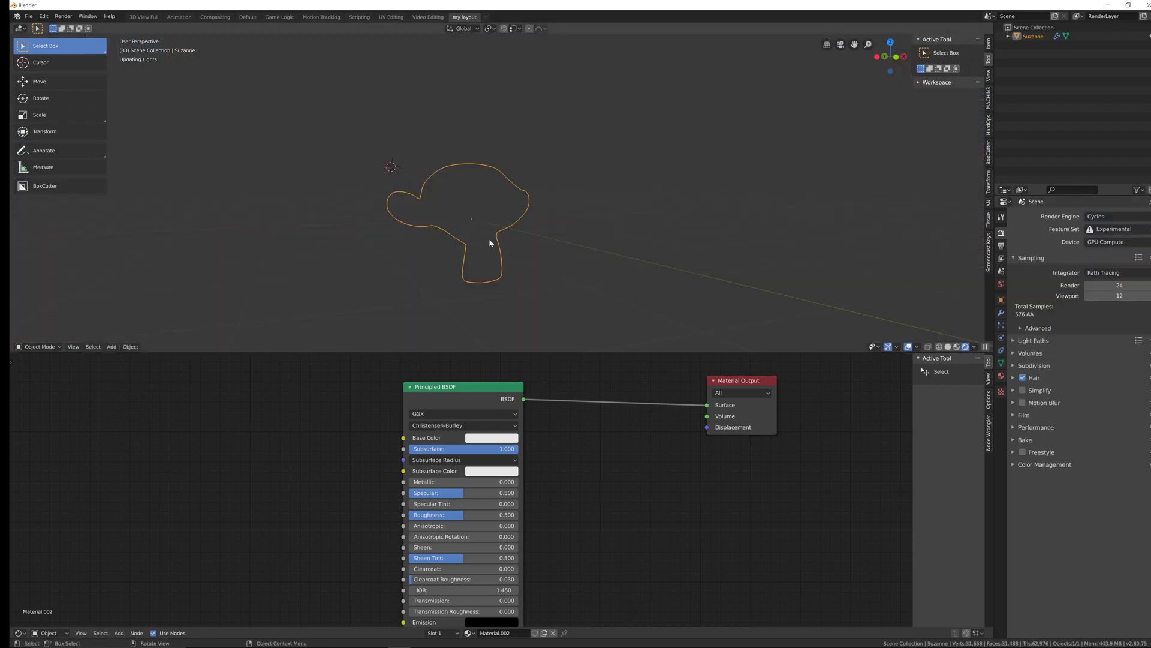
pyautogui.scroll(1, 460, 171)
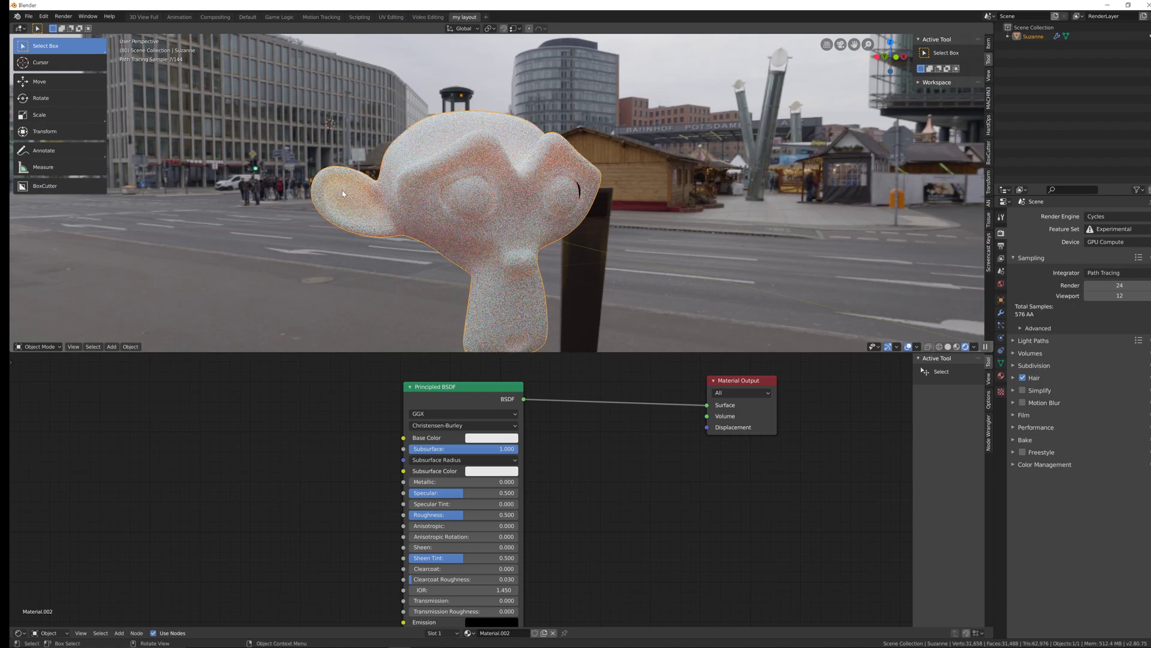
pyautogui.moveTo(526, 197); pyautogui.dragTo(606, 204, button='middle')
pyautogui.scroll(-1, 535, 210)
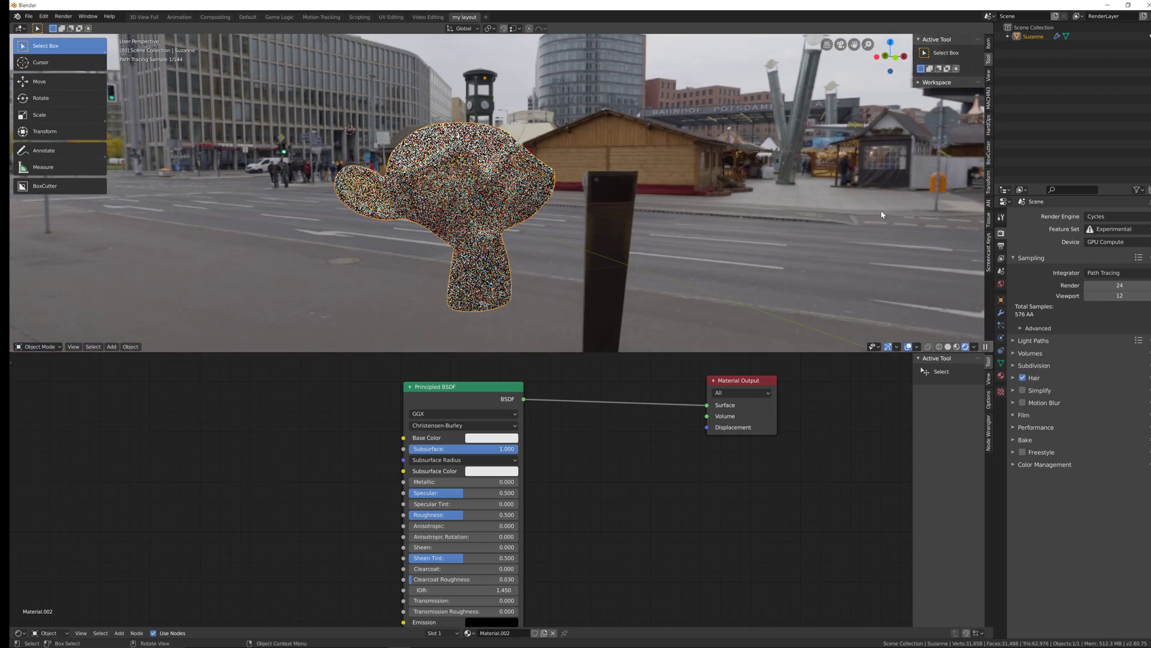
# Switch the render engine back to Eevee and inspect the monkey head from a wider angle.
pyautogui.click(1114, 217)
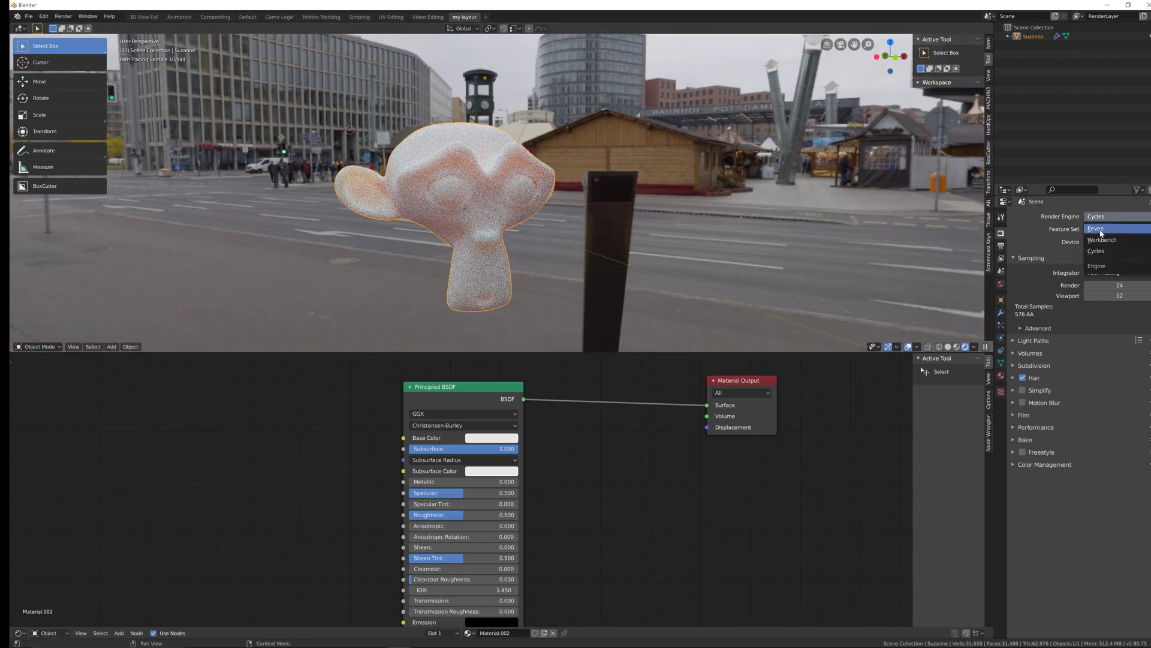
pyautogui.click(1101, 228)
pyautogui.moveTo(418, 253); pyautogui.dragTo(433, 259, button='middle')
pyautogui.scroll(-2, 447, 198)
pyautogui.keyDown('shift'); pyautogui.moveTo(451, 195); pyautogui.dragTo(467, 213, button='middle'); pyautogui.keyUp('shift')
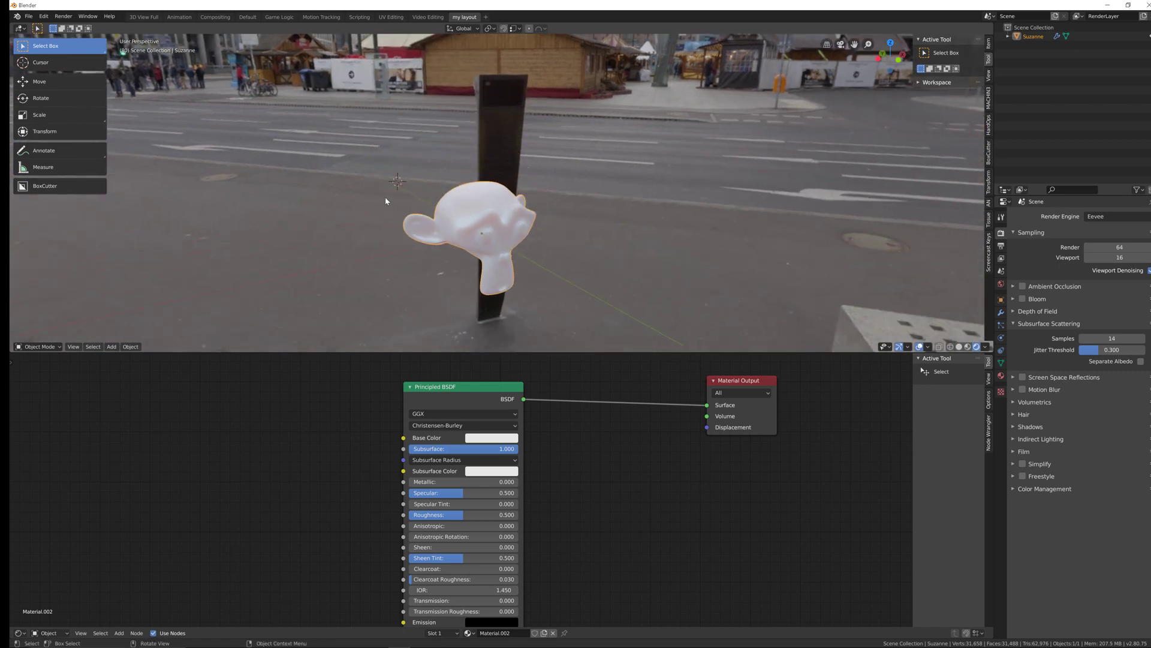
# Add a sun light to the scene.
pyautogui.hotkey('shift', 'a')
pyautogui.moveTo(386, 201)
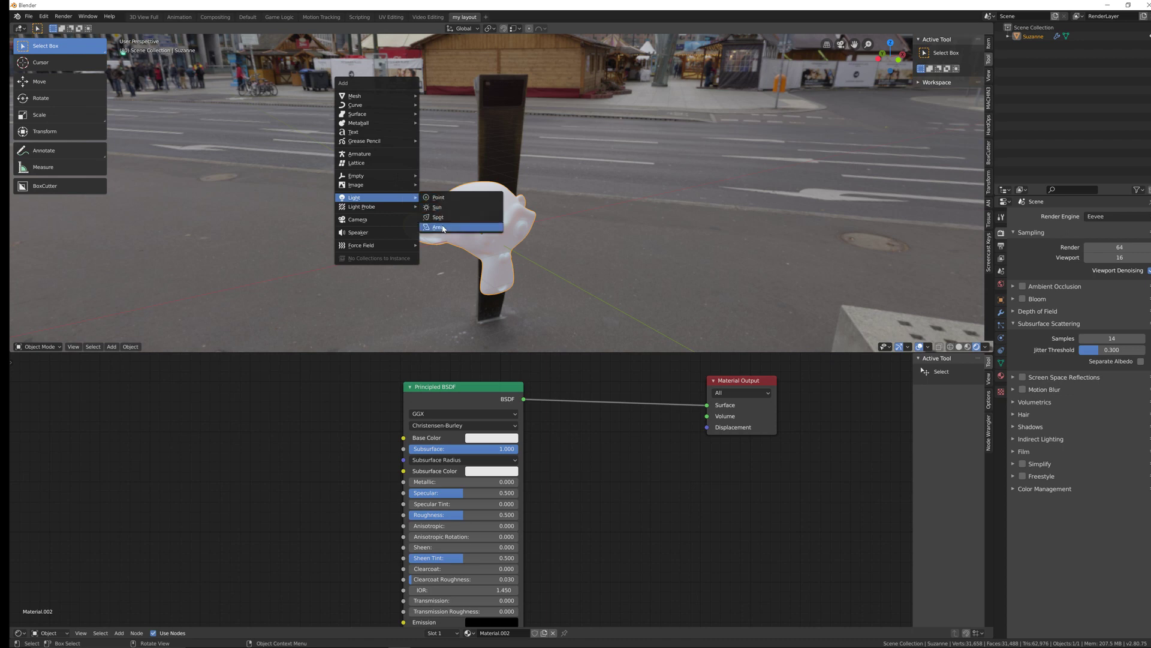
pyautogui.click(440, 209)
pyautogui.moveTo(445, 212); pyautogui.dragTo(479, 205, button='middle')
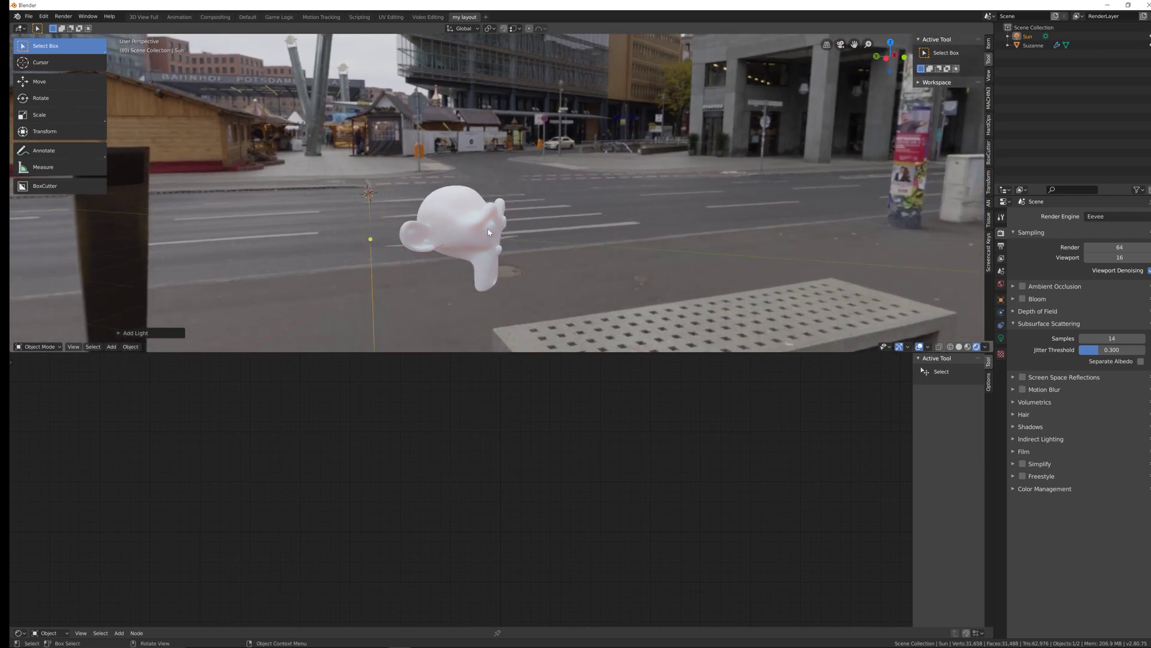
# Rotate and move the sun light so that it shines on the monkey head from behind, checking from several angles.
pyautogui.press('r')
pyautogui.click(449, 308)
pyautogui.moveTo(449, 308); pyautogui.dragTo(405, 205, button='middle')
pyautogui.press('g')
pyautogui.click(445, 199)
pyautogui.moveTo(613, 170); pyautogui.dragTo(628, 240, button='middle')
pyautogui.press('r')
pyautogui.click(490, 174)
pyautogui.moveTo(491, 174); pyautogui.dragTo(415, 174, button='middle')
pyautogui.scroll(5, 478, 176)
pyautogui.moveTo(502, 169); pyautogui.dragTo(330, 185, button='middle')
pyautogui.moveTo(442, 217); pyautogui.dragTo(476, 174, button='middle')
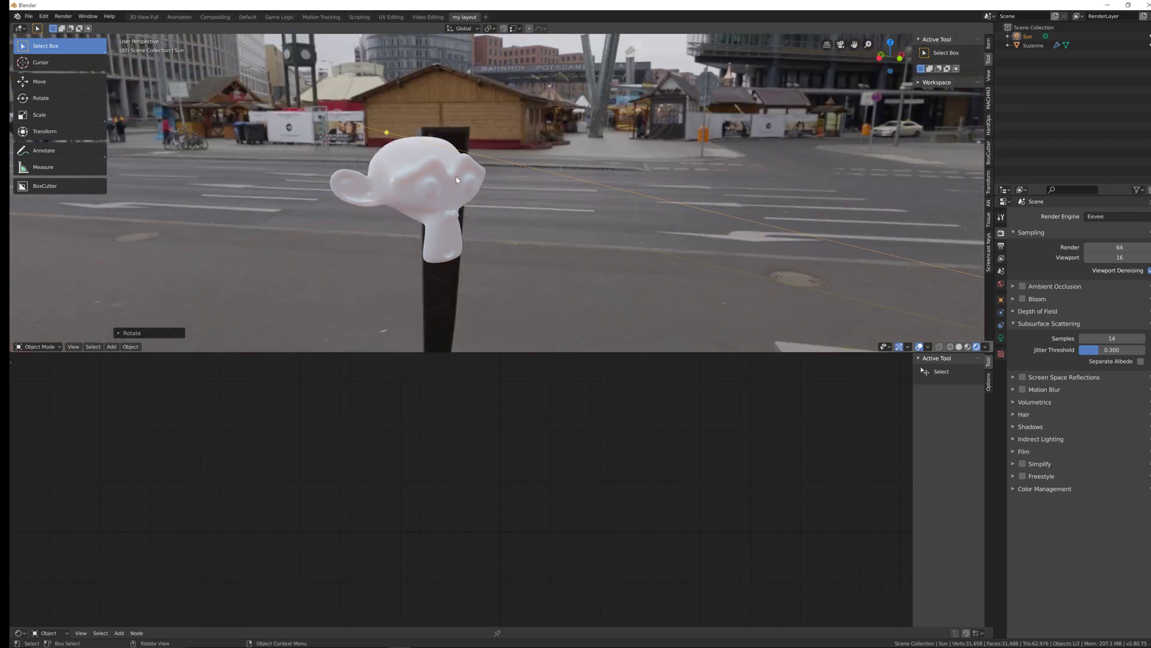
# Enable Subsurface Translucency in the monkey head's material settings and inspect the ear and face.
pyautogui.click(478, 183)
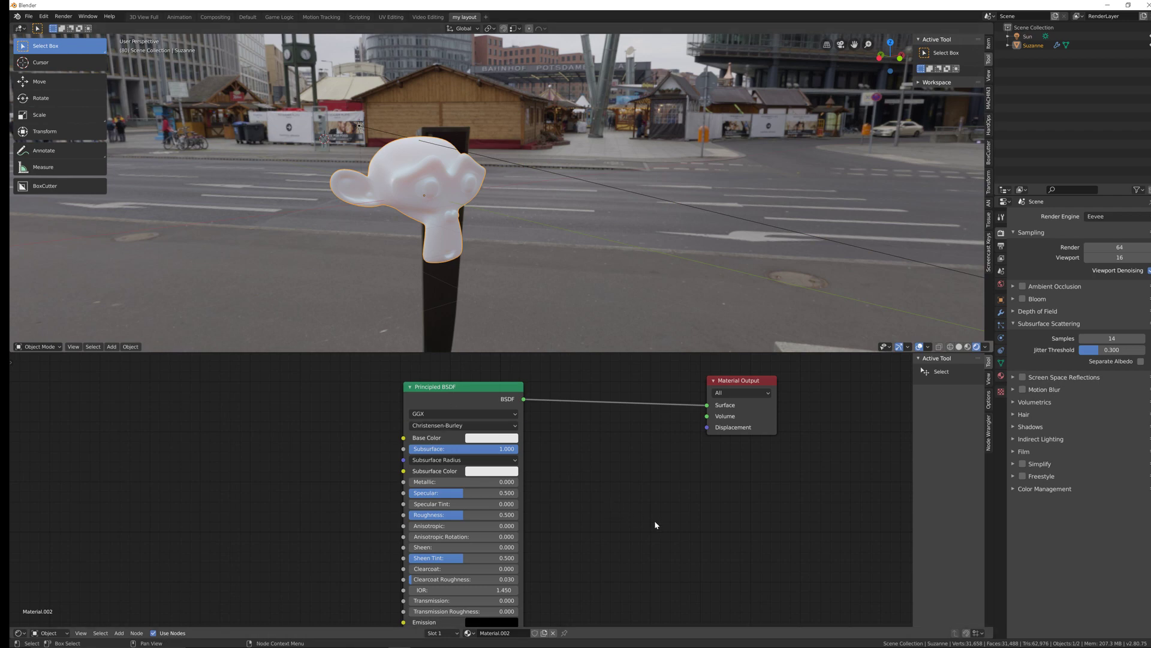
pyautogui.moveTo(655, 522); pyautogui.dragTo(634, 514, button='middle')
pyautogui.click(1003, 376)
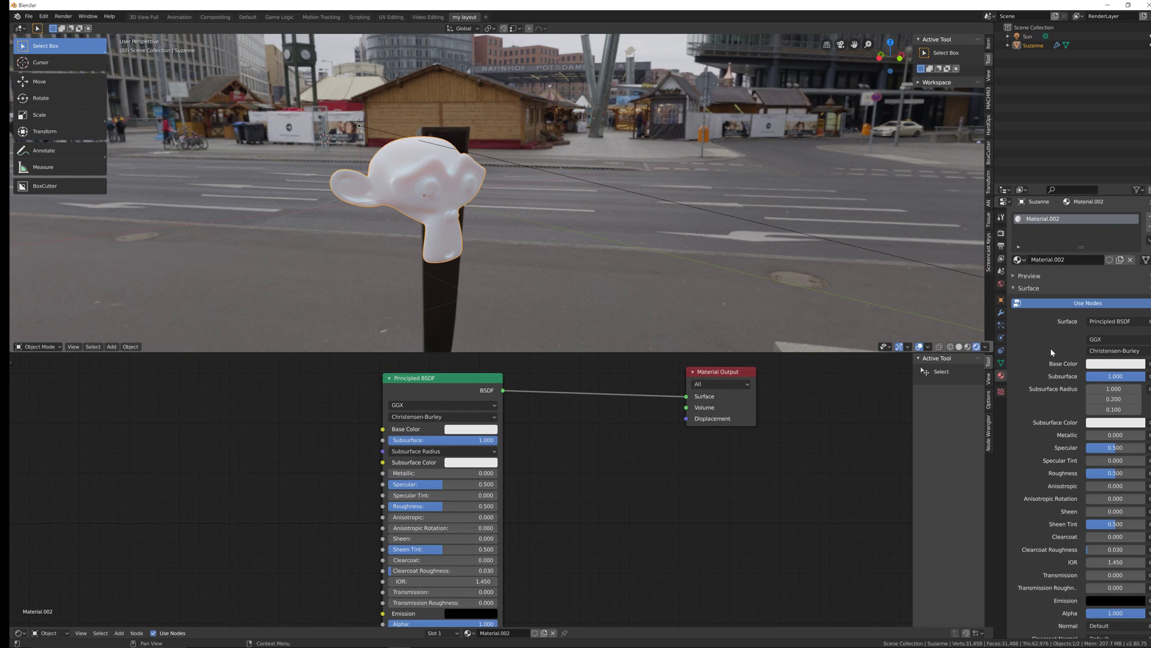
pyautogui.scroll(-6, 1057, 539)
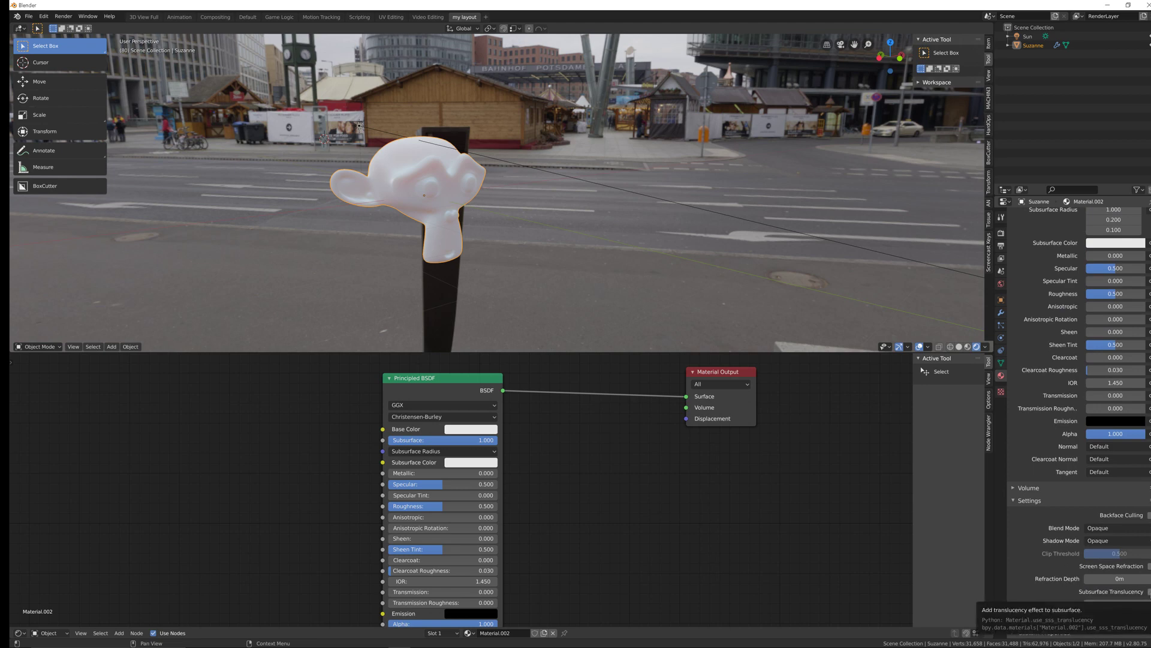
pyautogui.click(1150, 591)
pyautogui.moveTo(446, 186); pyautogui.dragTo(411, 186, button='middle')
pyautogui.keyDown('ctrl'); pyautogui.moveTo(411, 187); pyautogui.dragTo(408, 166, button='middle'); pyautogui.keyUp('ctrl')
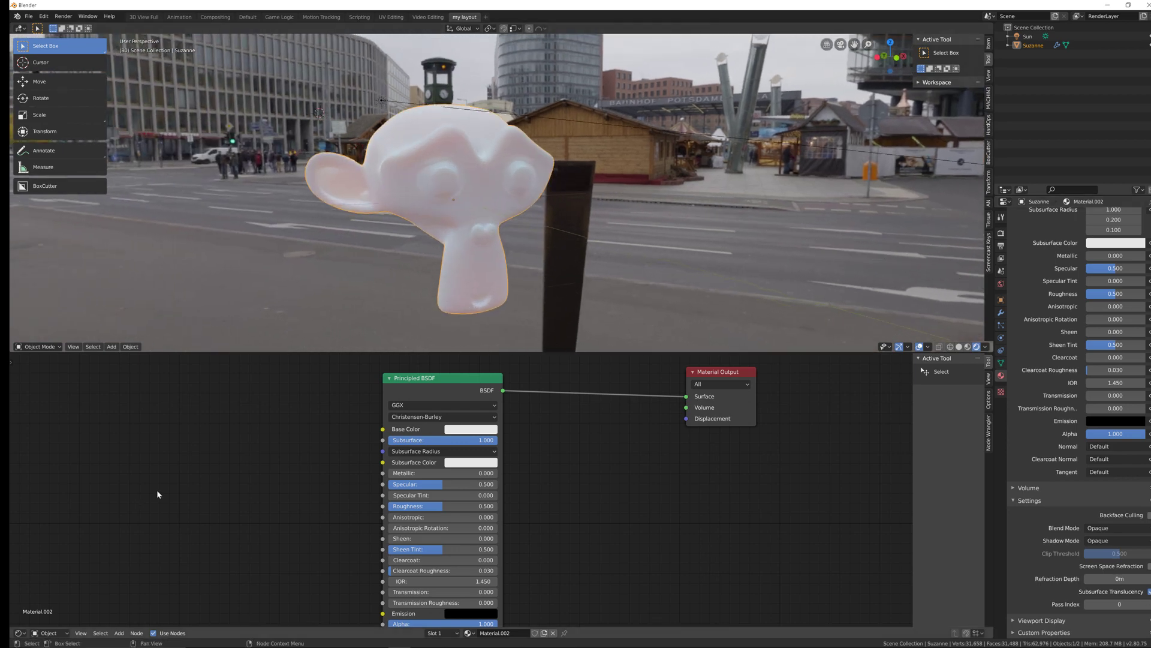
# Show the world shader nodes and lower the Background strength to 0.120 to darken the environment lighting.
pyautogui.click(51, 632)
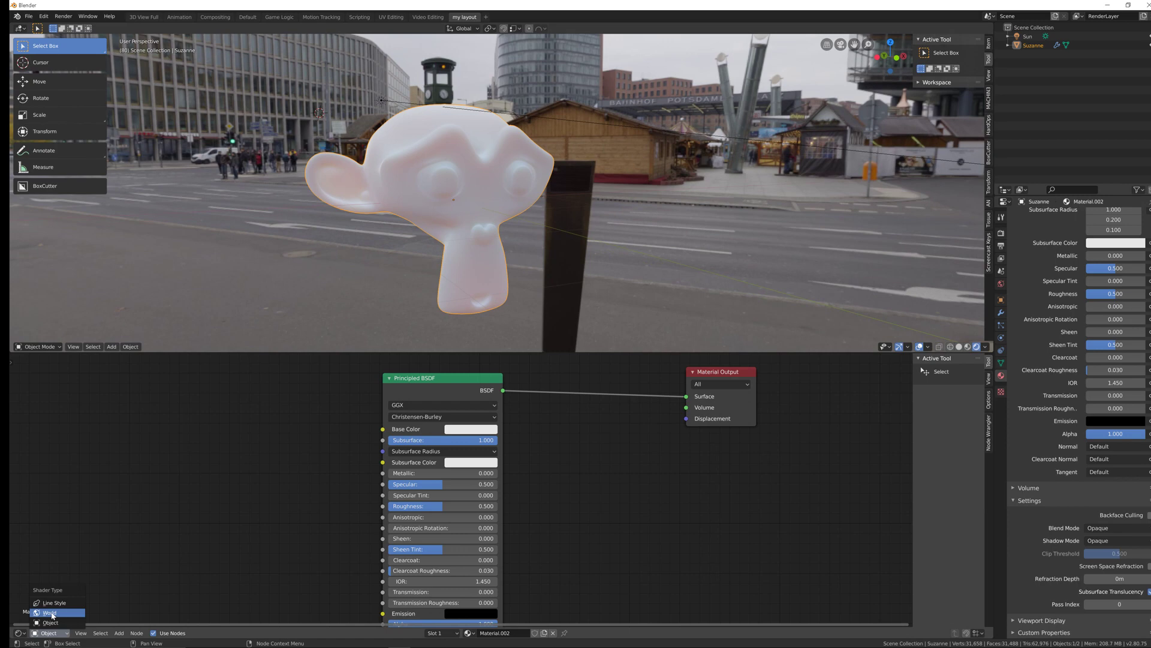
pyautogui.click(50, 610)
pyautogui.moveTo(540, 407); pyautogui.dragTo(486, 406)
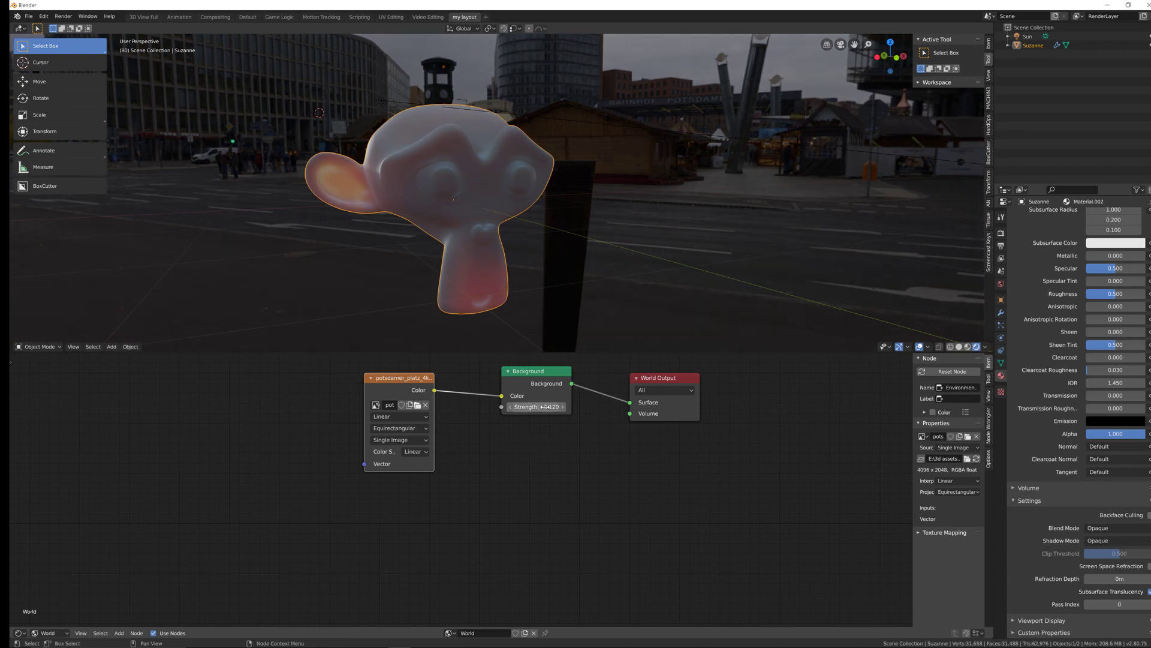
pyautogui.moveTo(354, 159); pyautogui.dragTo(469, 222, button='middle')
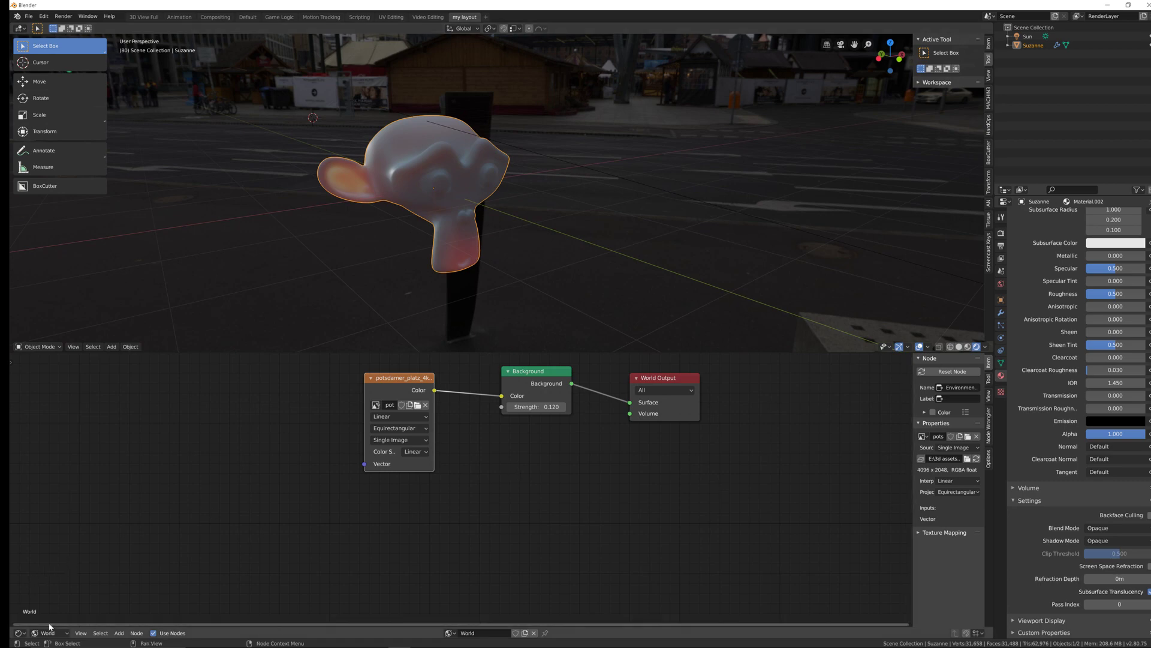
# Return to the monkey's object material nodes and toggle Subsurface Translucency off and on to compare the effect.
pyautogui.click(58, 635)
pyautogui.click(59, 626)
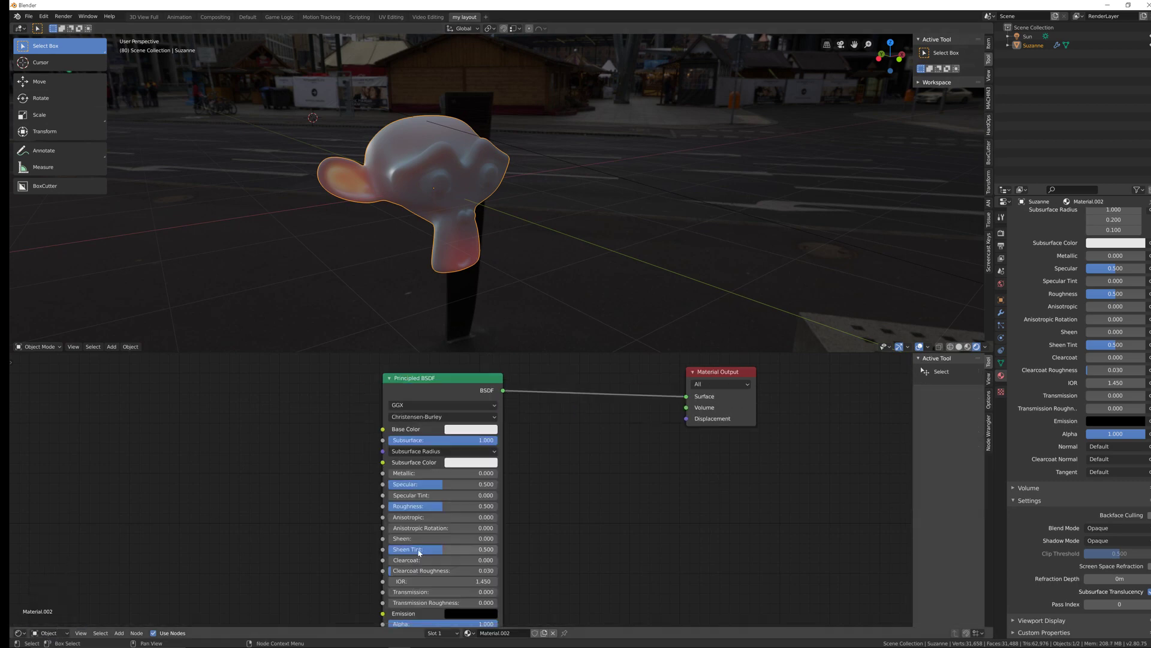
pyautogui.scroll(3, 463, 475)
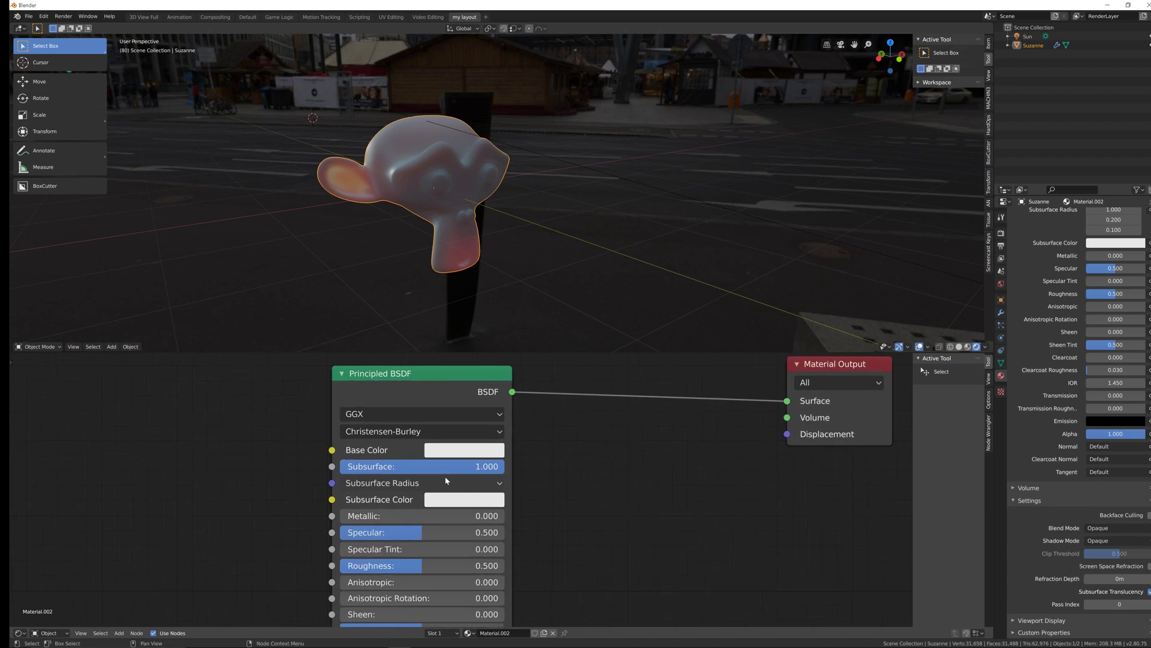
pyautogui.moveTo(628, 507); pyautogui.dragTo(632, 516, button='middle')
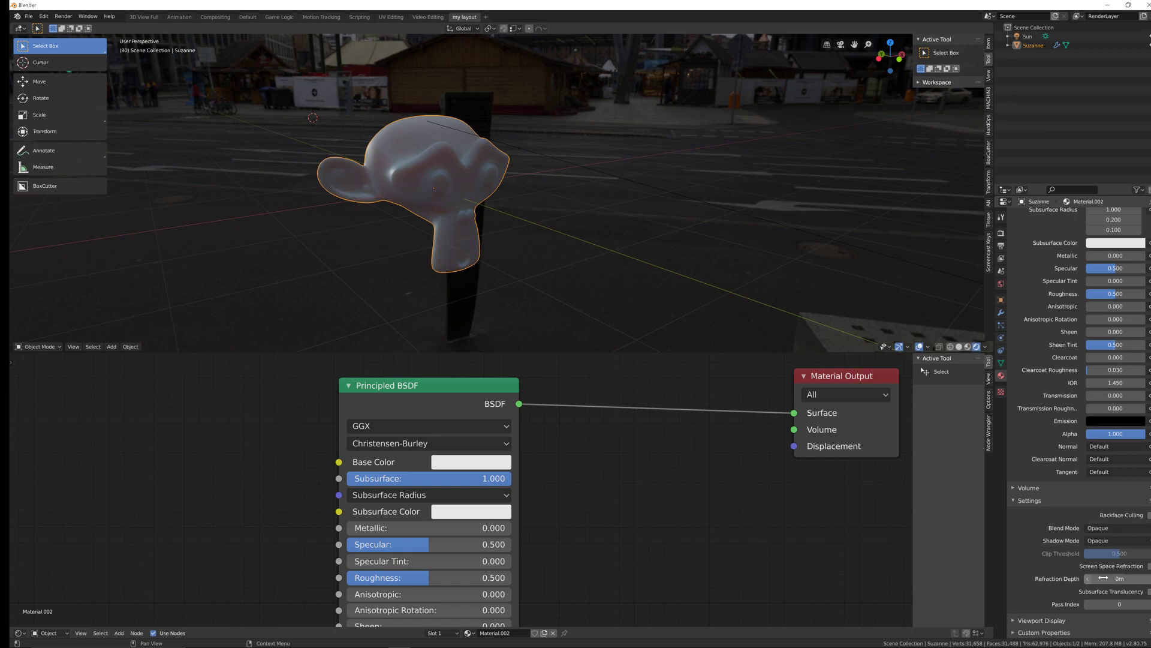
pyautogui.click(1148, 591)
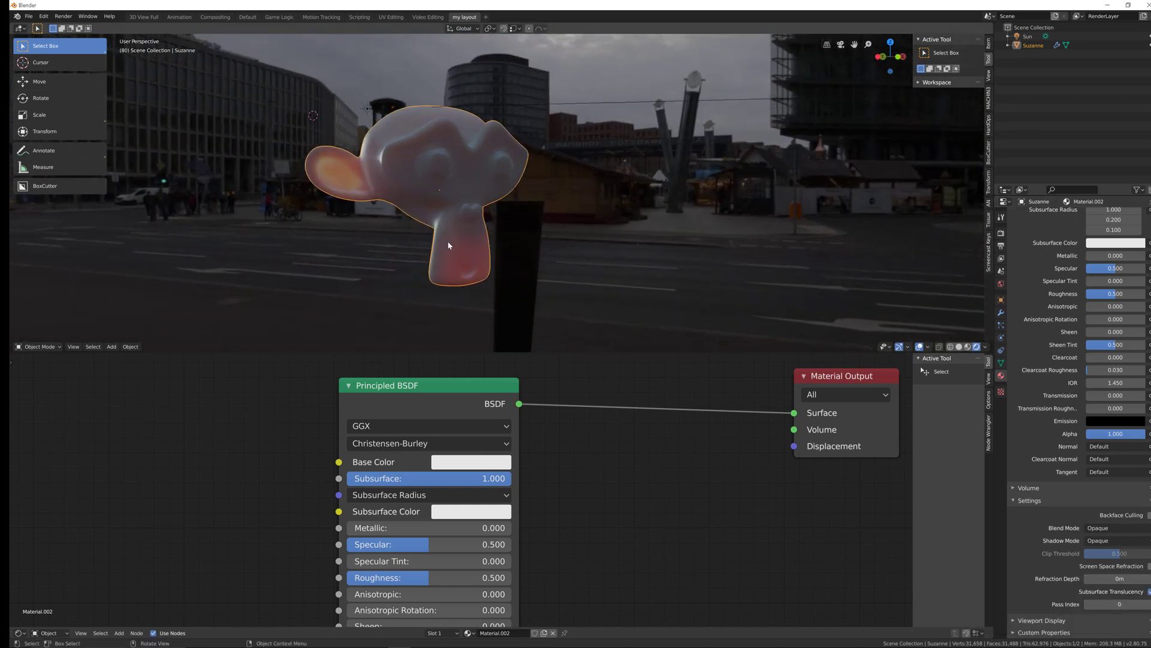
pyautogui.moveTo(387, 150); pyautogui.dragTo(440, 187, button='middle')
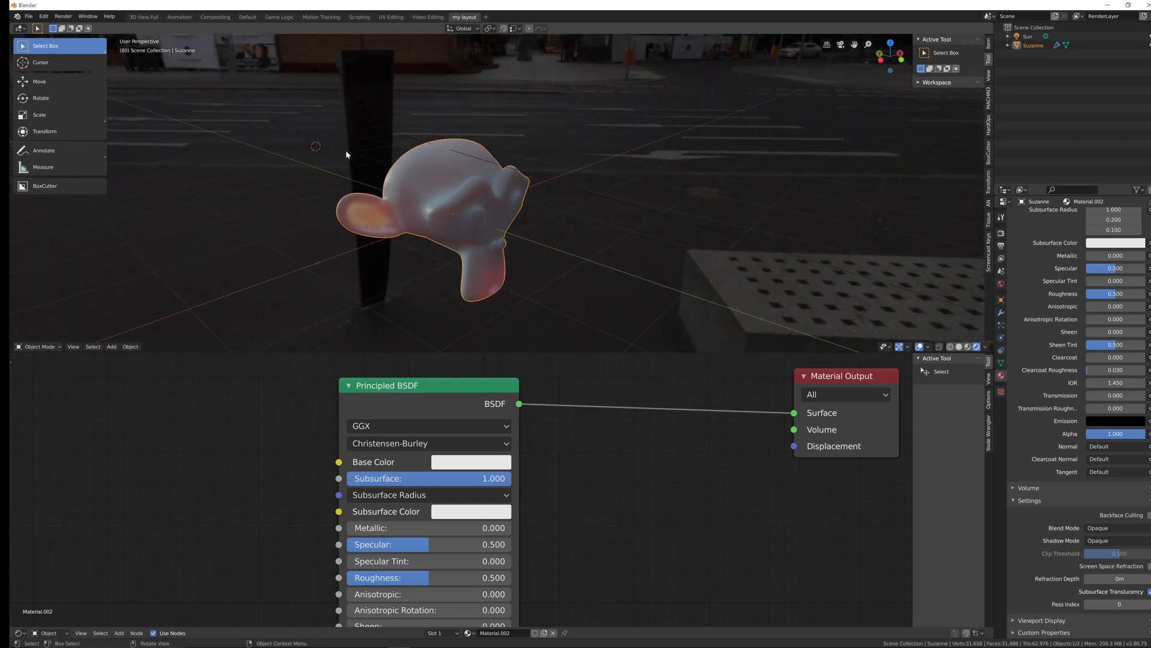
# Set all three Subsurface Radius values of the Principled BSDF to 0.
pyautogui.moveTo(411, 497); pyautogui.dragTo(416, 457, button='middle')
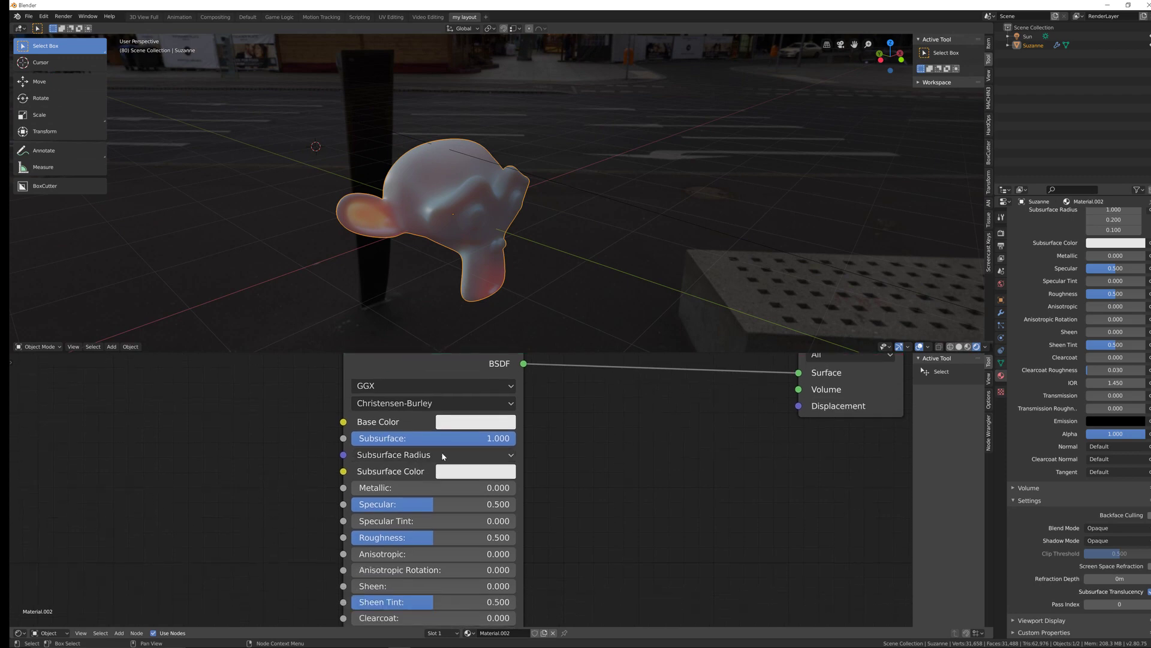
pyautogui.click(443, 456)
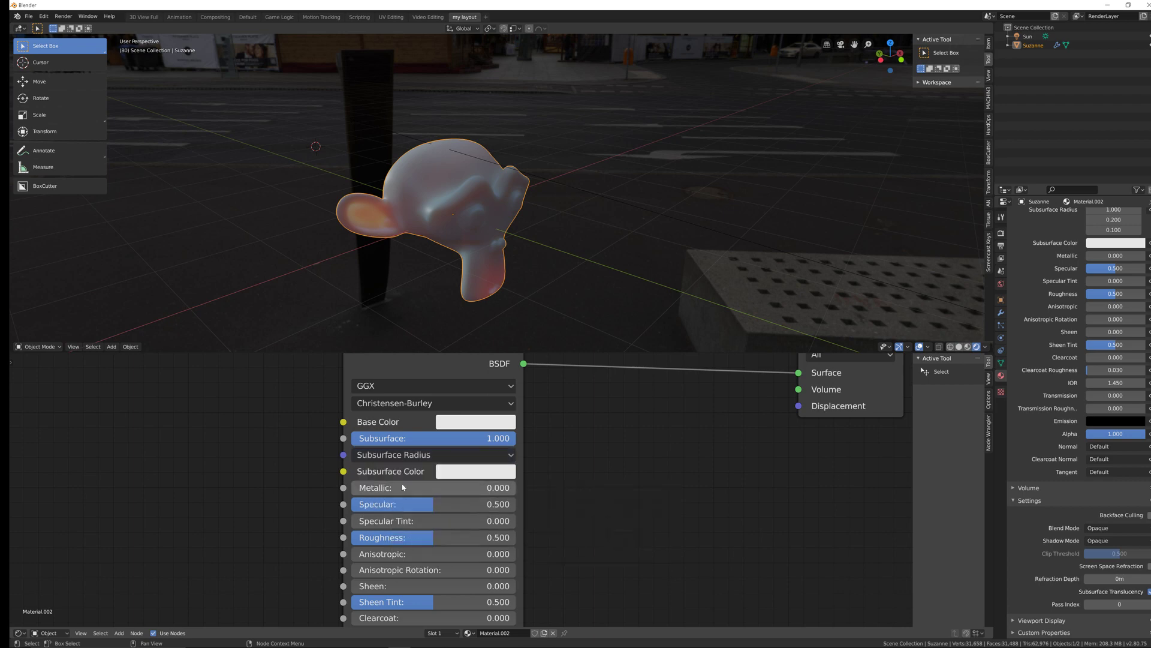
pyautogui.click(414, 455)
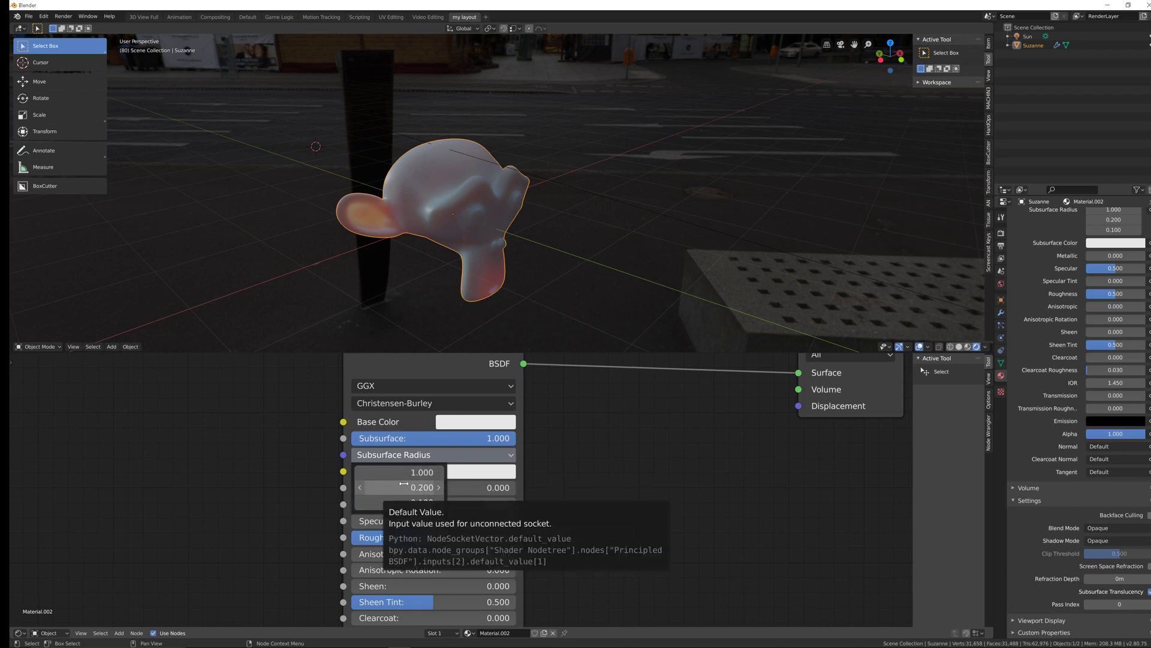
pyautogui.moveTo(411, 473); pyautogui.dragTo(410, 502)
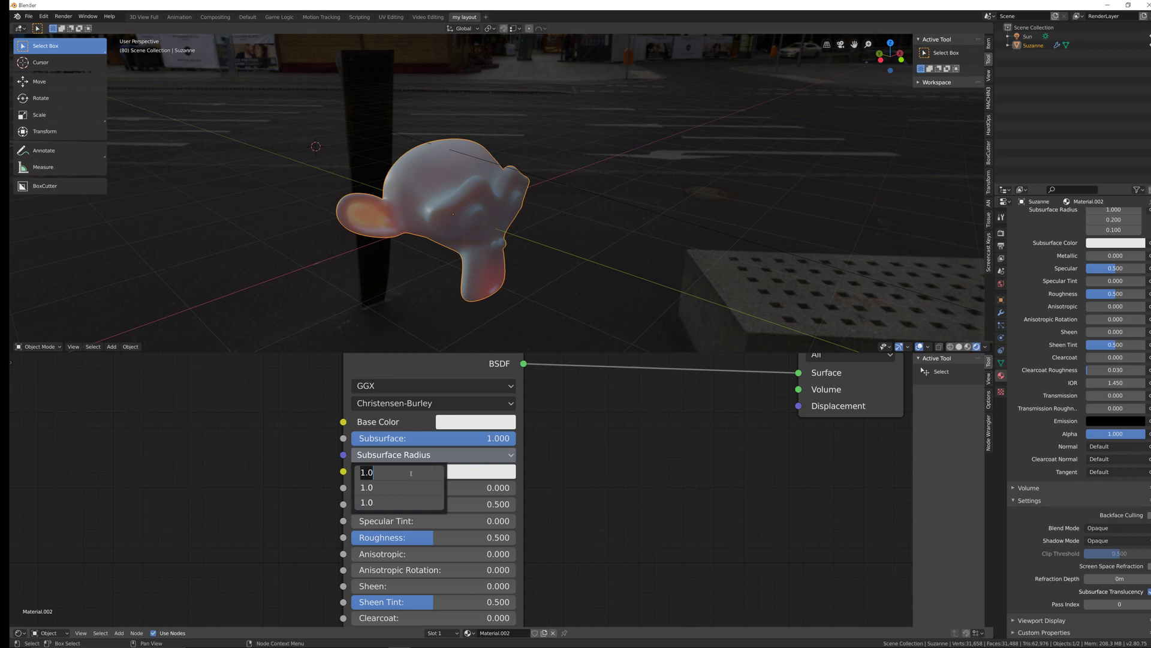
pyautogui.write('0')
pyautogui.press('Return')
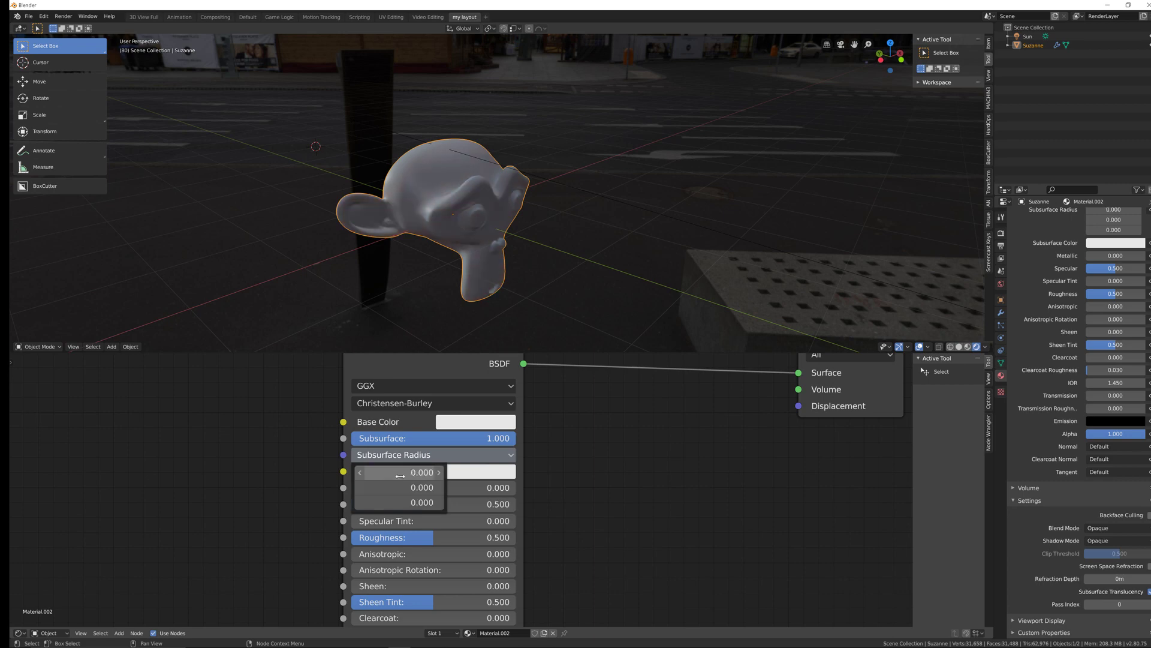
# Set the Subsurface Radius values to 1, 0.2 and 0.1.
pyautogui.moveTo(399, 472); pyautogui.dragTo(427, 499)
pyautogui.press('BackSpace')
pyautogui.click(404, 473)
pyautogui.write('1')
pyautogui.press('Tab')
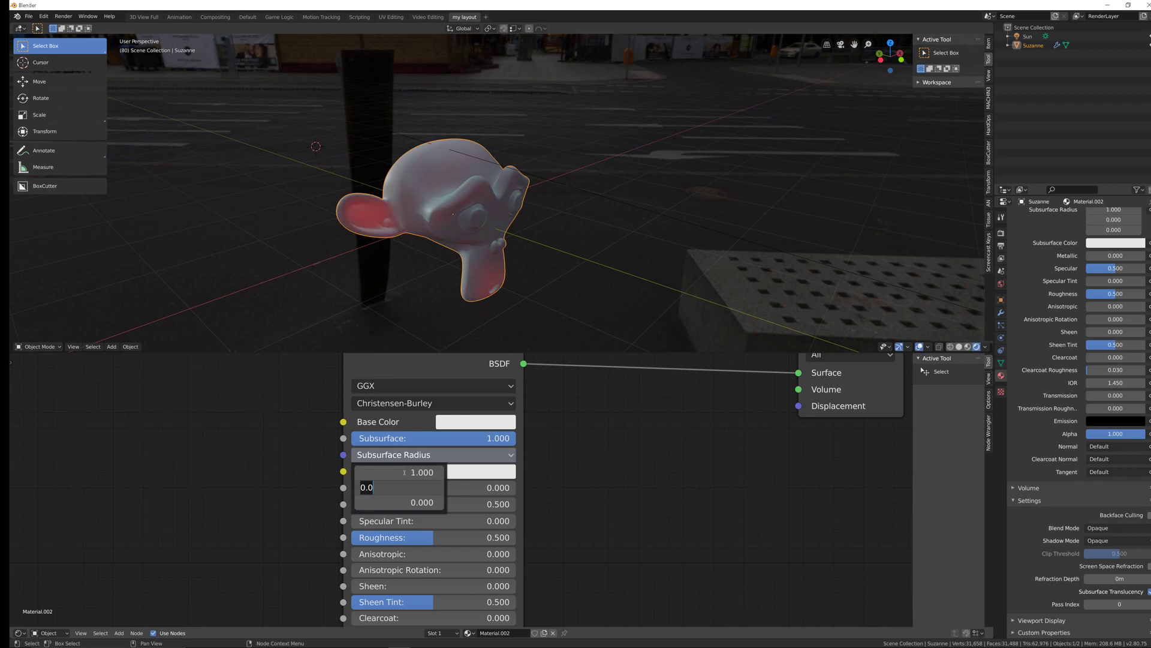
pyautogui.write('.2')
pyautogui.press('Tab')
pyautogui.write('.1')
pyautogui.press('Return')
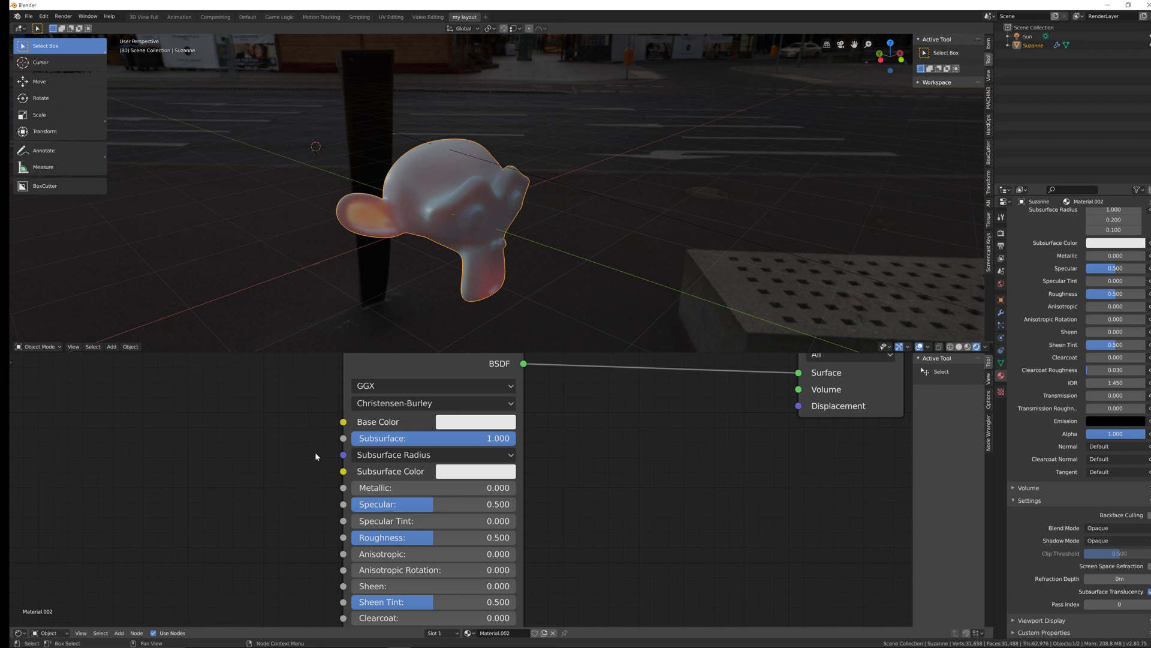
# Change the Principled BSDF's Subsurface Color to bright green and inspect the monkey head.
pyautogui.moveTo(316, 456); pyautogui.dragTo(332, 468, button='middle')
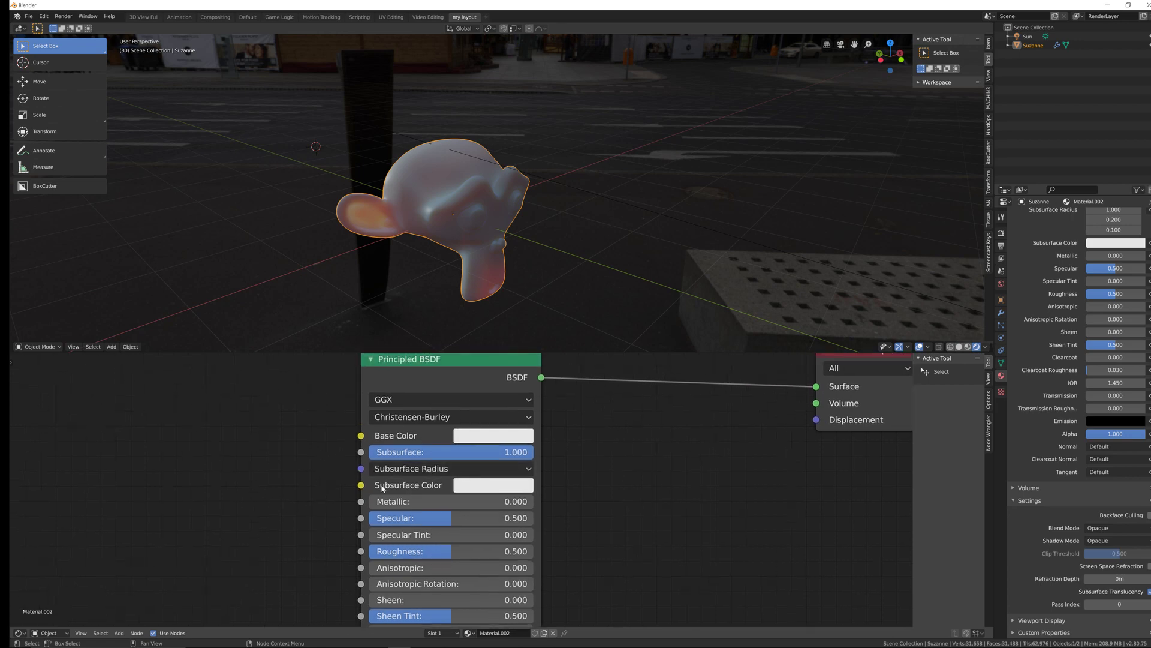
pyautogui.click(480, 490)
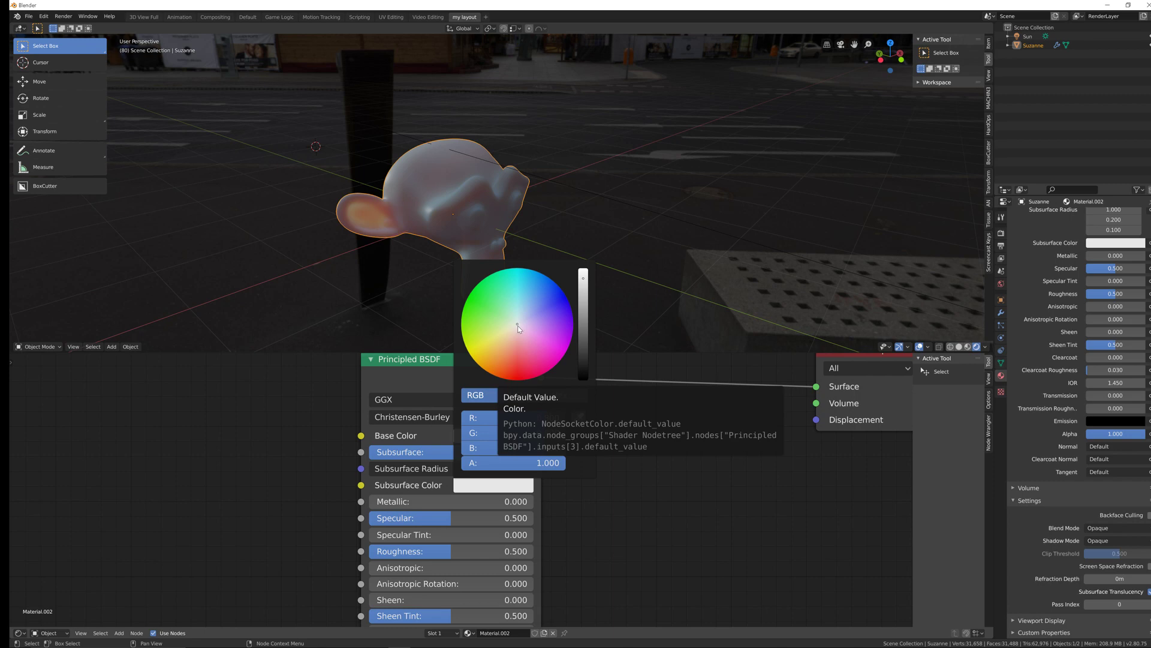
pyautogui.click(468, 296)
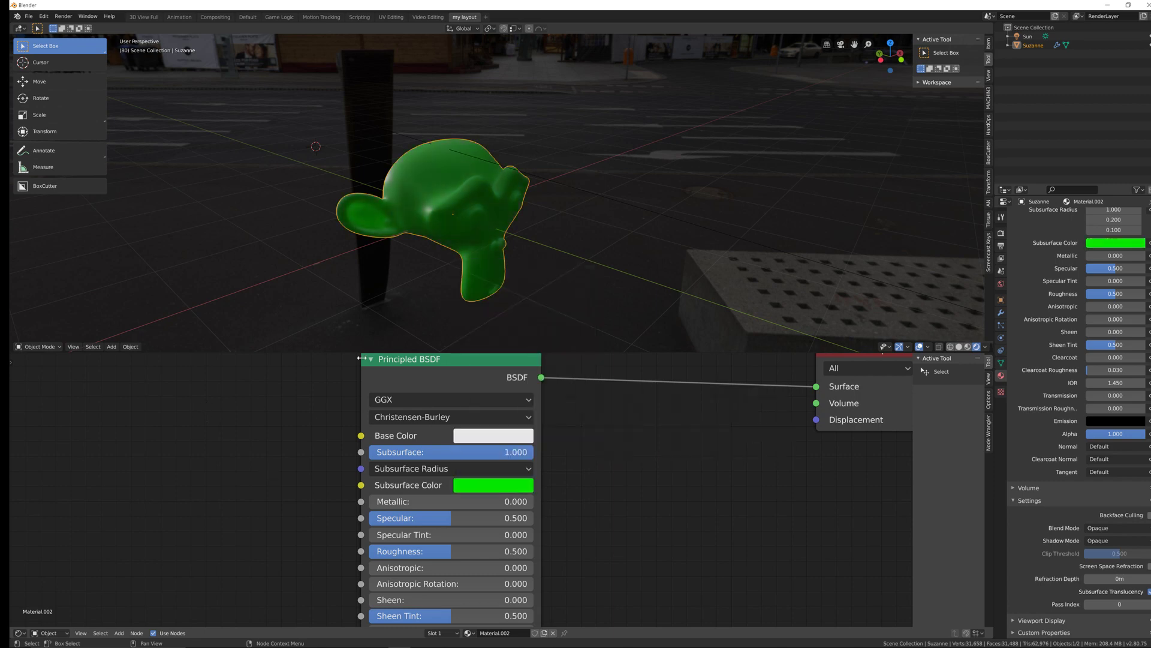
pyautogui.moveTo(444, 235); pyautogui.dragTo(443, 282, button='middle')
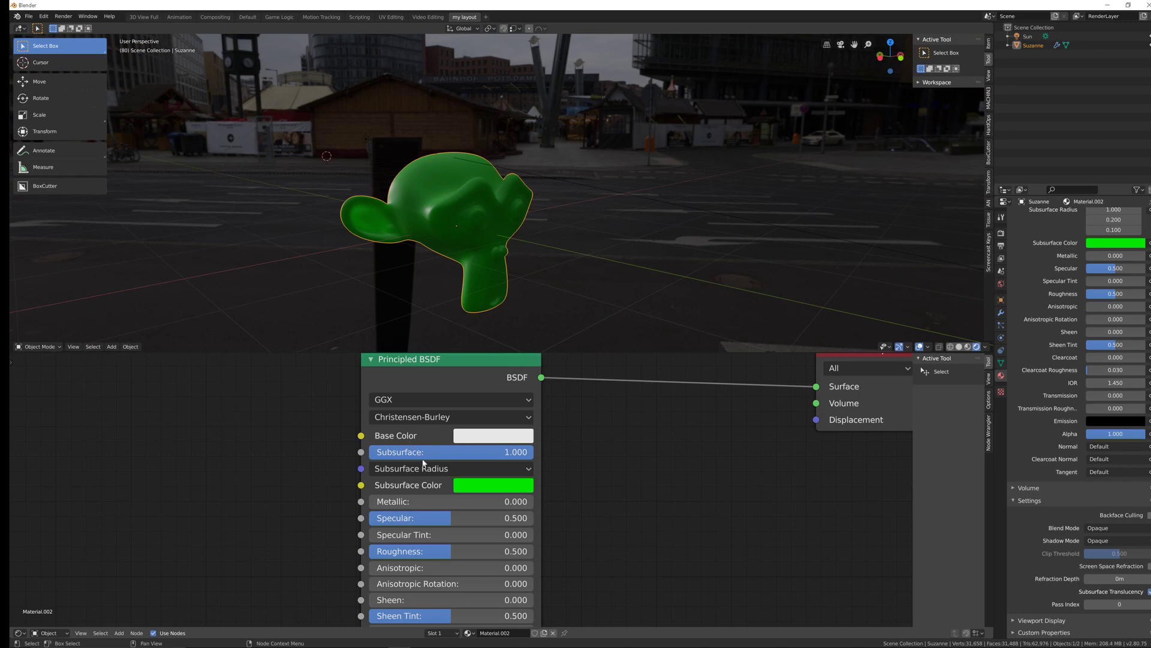
# Set all three Subsurface Radius values to 0 on the green material.
pyautogui.click(424, 468)
pyautogui.click(437, 485)
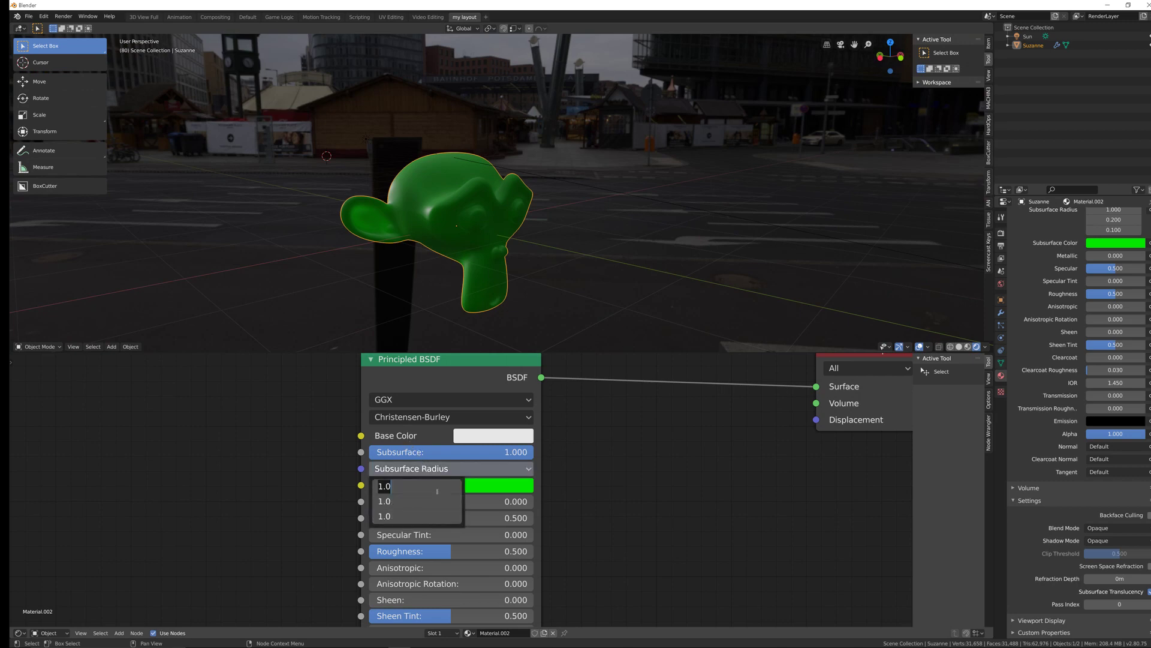
pyautogui.write('0')
pyautogui.press('Return')
# Try a first Subsurface Radius value of 5.3, then reset it to 0.
pyautogui.click(438, 487)
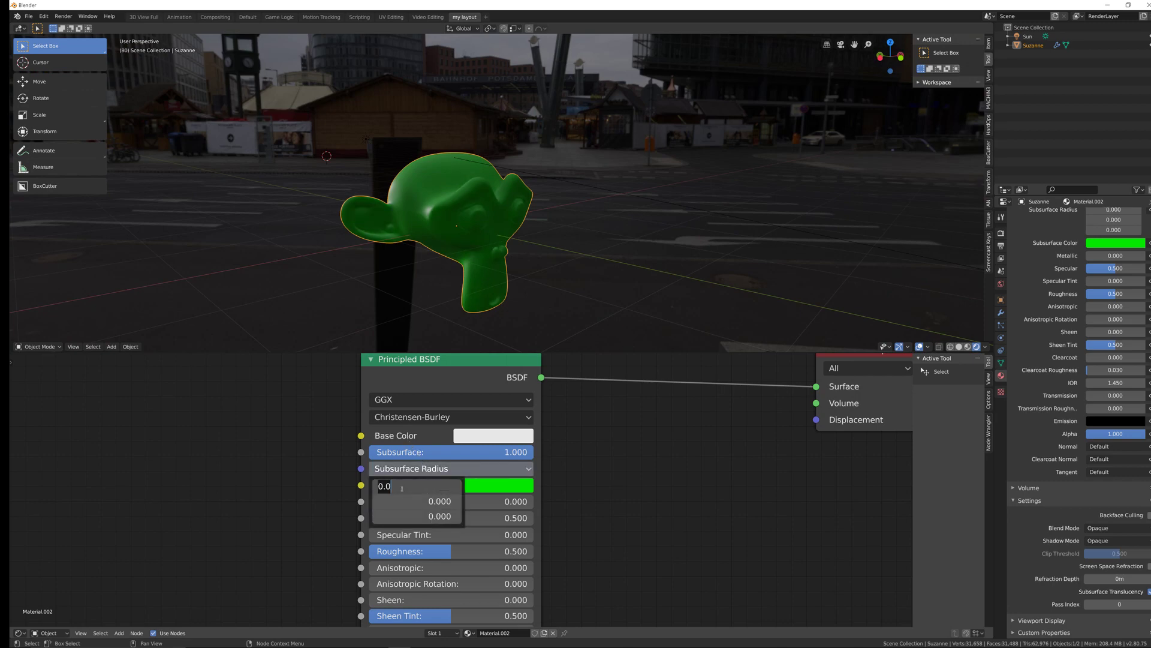
pyautogui.write('44.6')
pyautogui.press('Return')
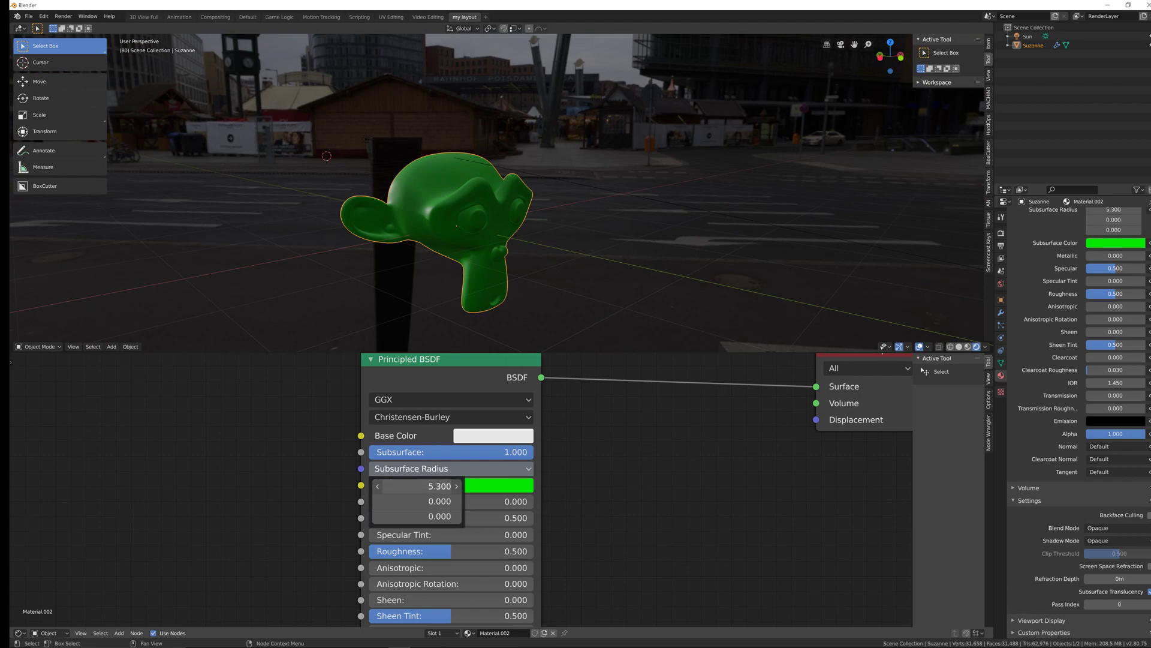
pyautogui.moveTo(438, 487)
pyautogui.mouseDown()
pyautogui.moveTo(391, 487)
pyautogui.moveTo(403, 517)
pyautogui.moveTo(427, 516)
pyautogui.moveTo(394, 516)
pyautogui.moveTo(420, 501)
pyautogui.moveTo(395, 501)
pyautogui.mouseUp()
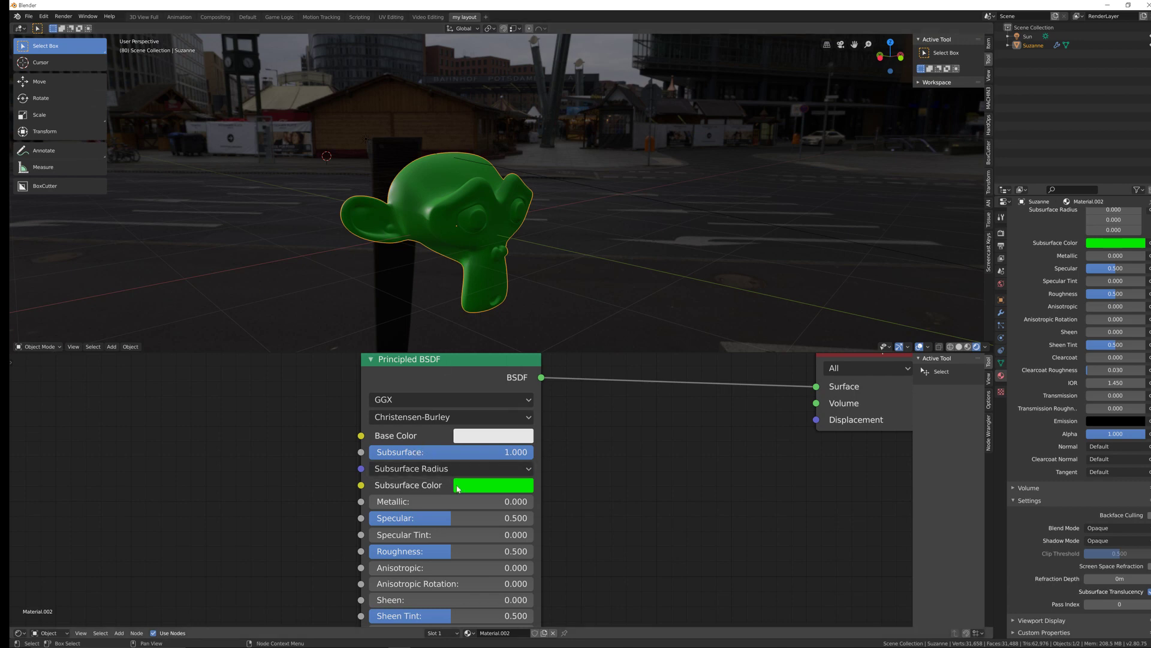
pyautogui.click(477, 488)
# Set all three Subsurface Radius values to 1 on the green material.
pyautogui.click(439, 468)
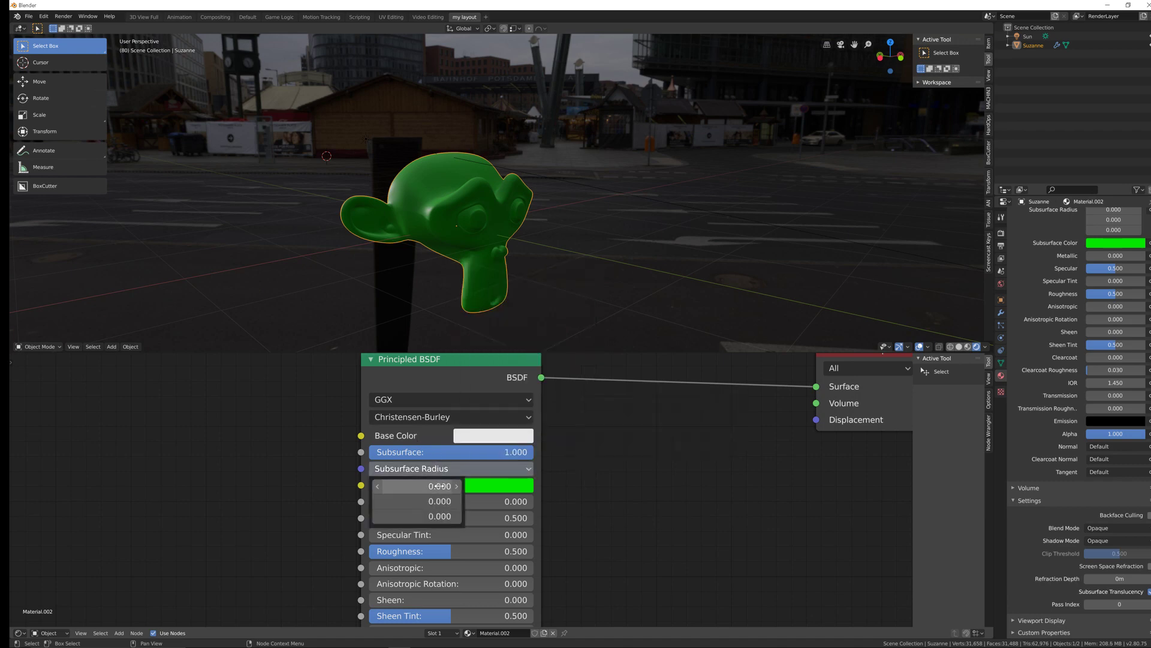
pyautogui.click(439, 485)
pyautogui.write('1')
pyautogui.press('Return')
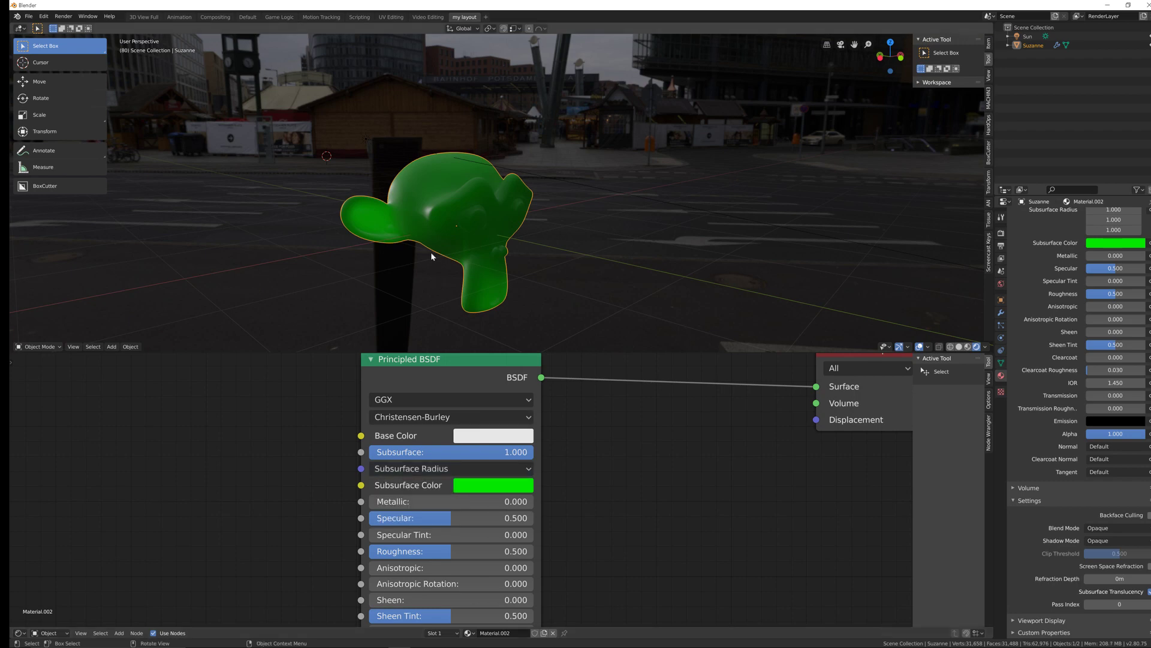
# Try teal, blue and magenta as the Principled BSDF's Subsurface Color.
pyautogui.click(487, 485)
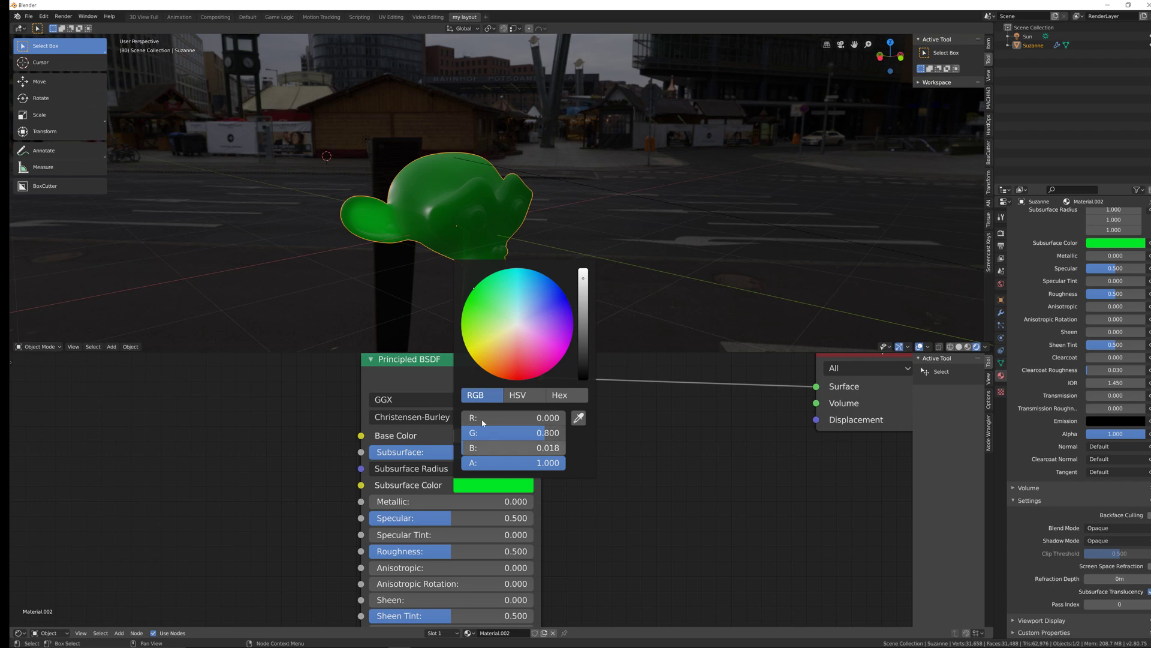
pyautogui.moveTo(474, 289); pyautogui.dragTo(476, 286)
pyautogui.moveTo(467, 447); pyautogui.dragTo(531, 448)
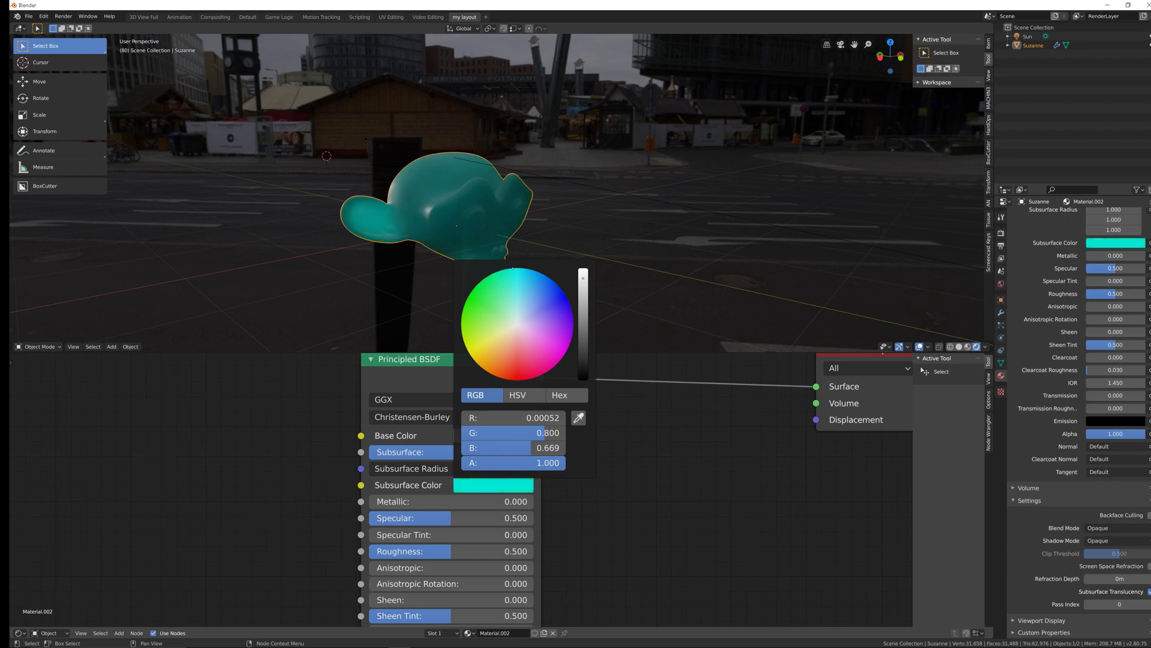
pyautogui.moveTo(513, 268)
pyautogui.mouseDown()
pyautogui.moveTo(543, 274)
pyautogui.moveTo(569, 304)
pyautogui.mouseUp()
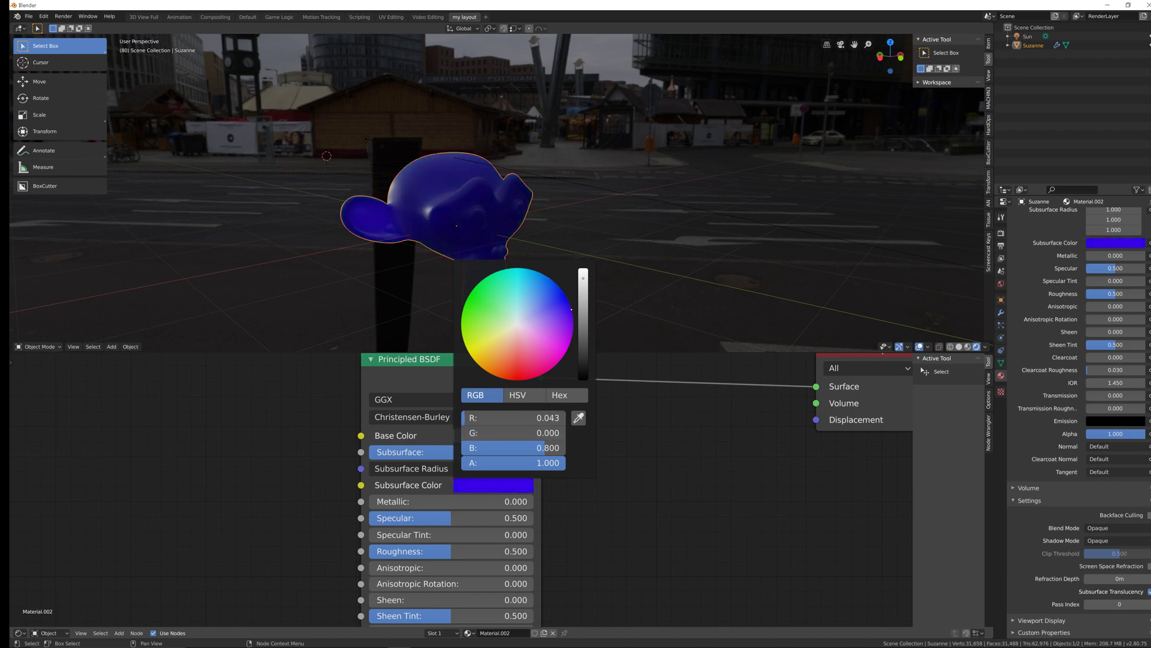
pyautogui.moveTo(571, 310); pyautogui.dragTo(554, 366)
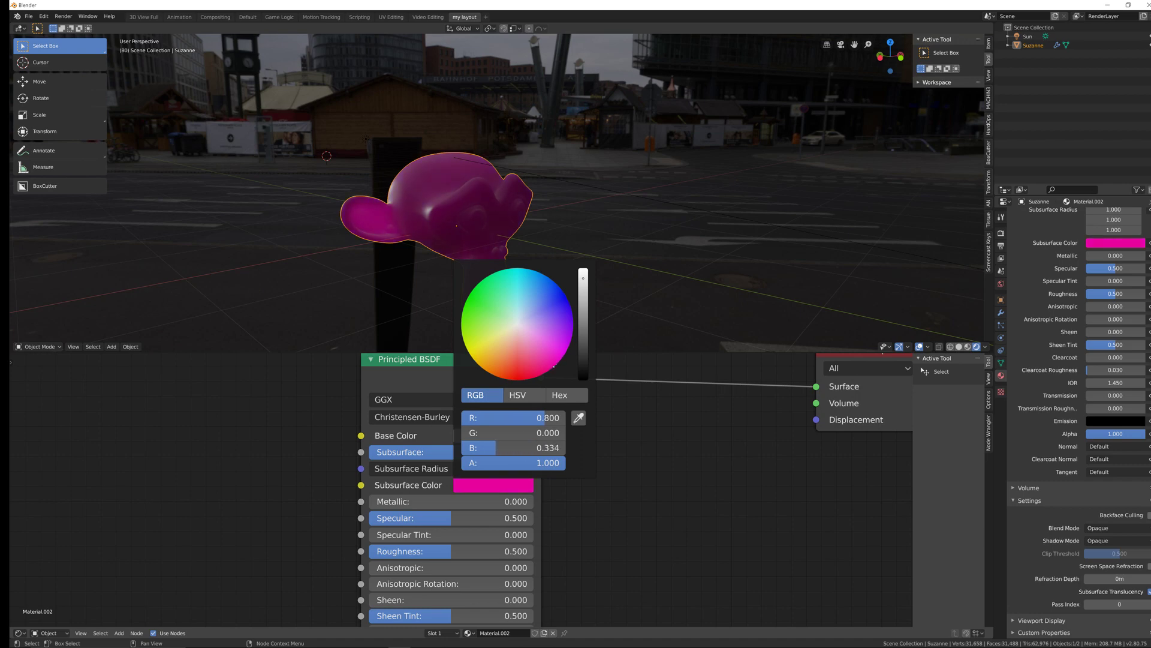
# Reset the Subsurface Color to its default and raise its brightness to pure white.
pyautogui.click(530, 397)
pyautogui.press('BackSpace')
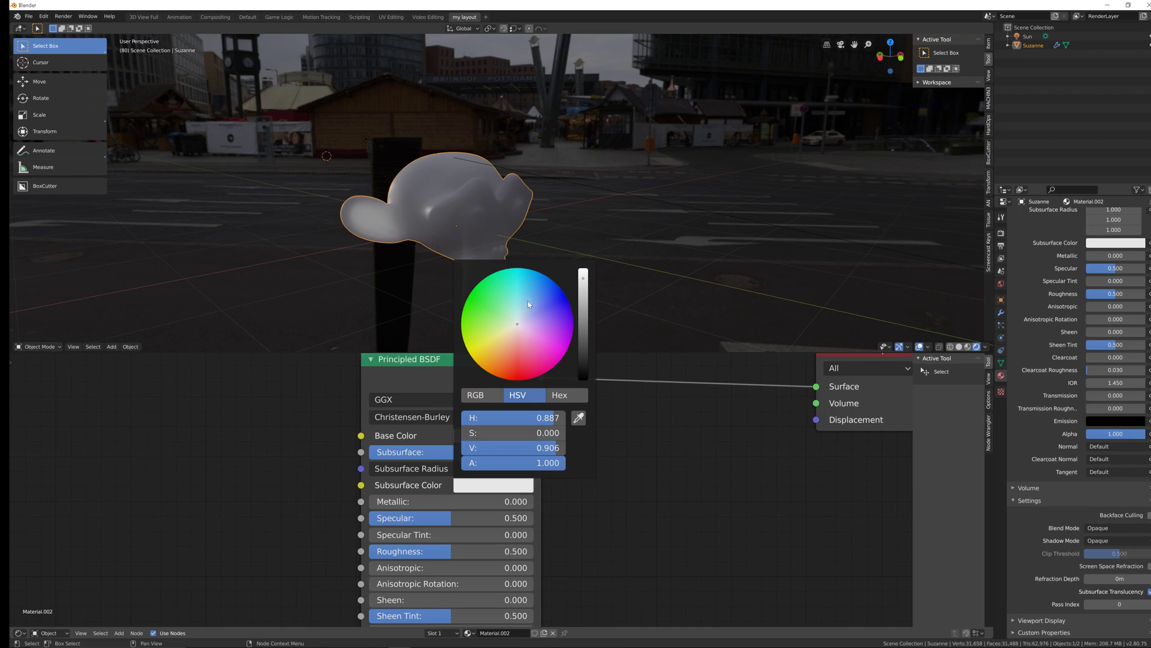
pyautogui.click(587, 279)
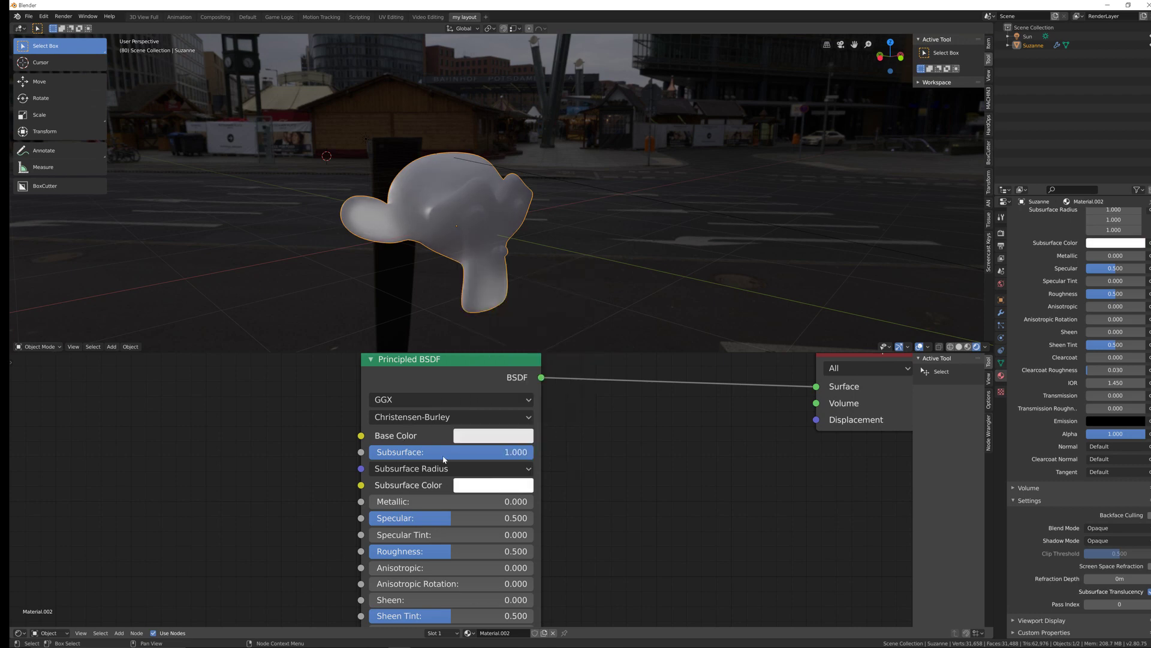
# Set the second Subsurface Radius value to 0.2 and the third to 0.1, keeping the first at 1.
pyautogui.click(442, 468)
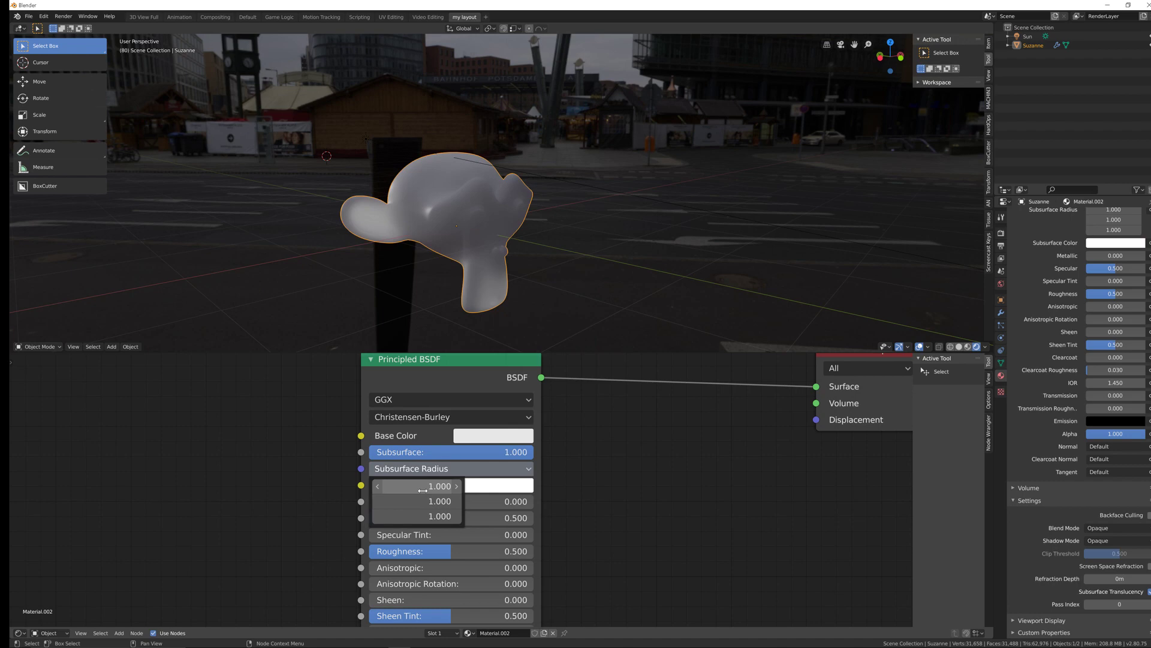
pyautogui.click(423, 490)
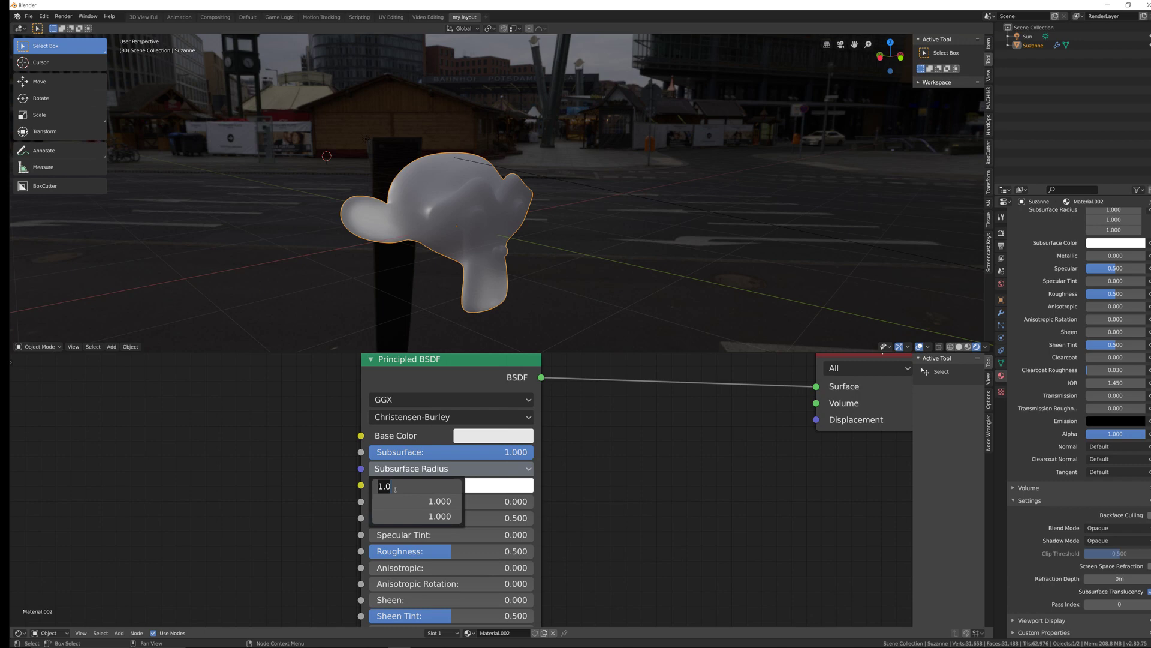
pyautogui.press('Tab')
pyautogui.write('.2')
pyautogui.press('Tab')
pyautogui.write('.1')
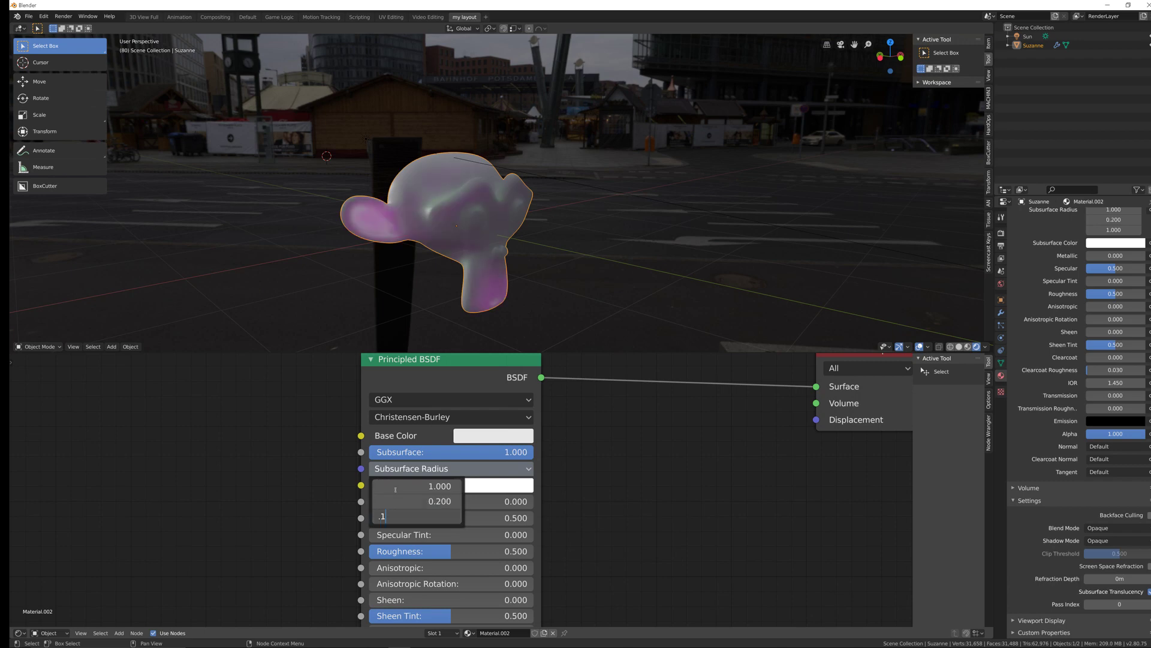
pyautogui.press('Return')
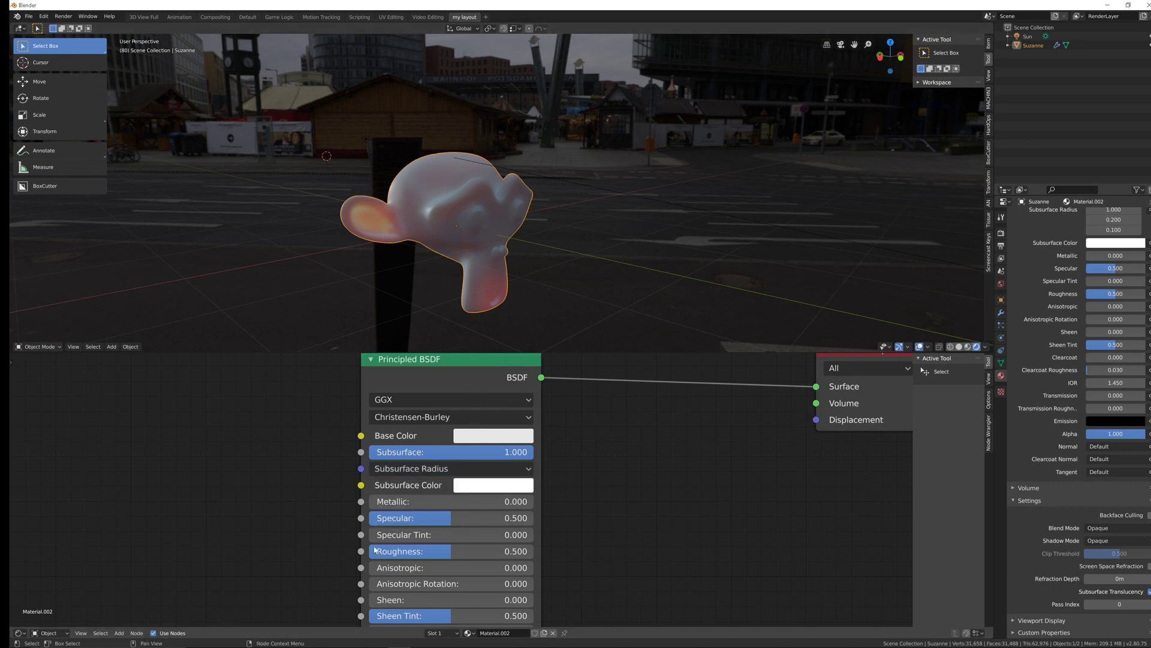
pyautogui.moveTo(325, 495); pyautogui.dragTo(381, 507, button='middle')
pyautogui.scroll(1, 365, 499)
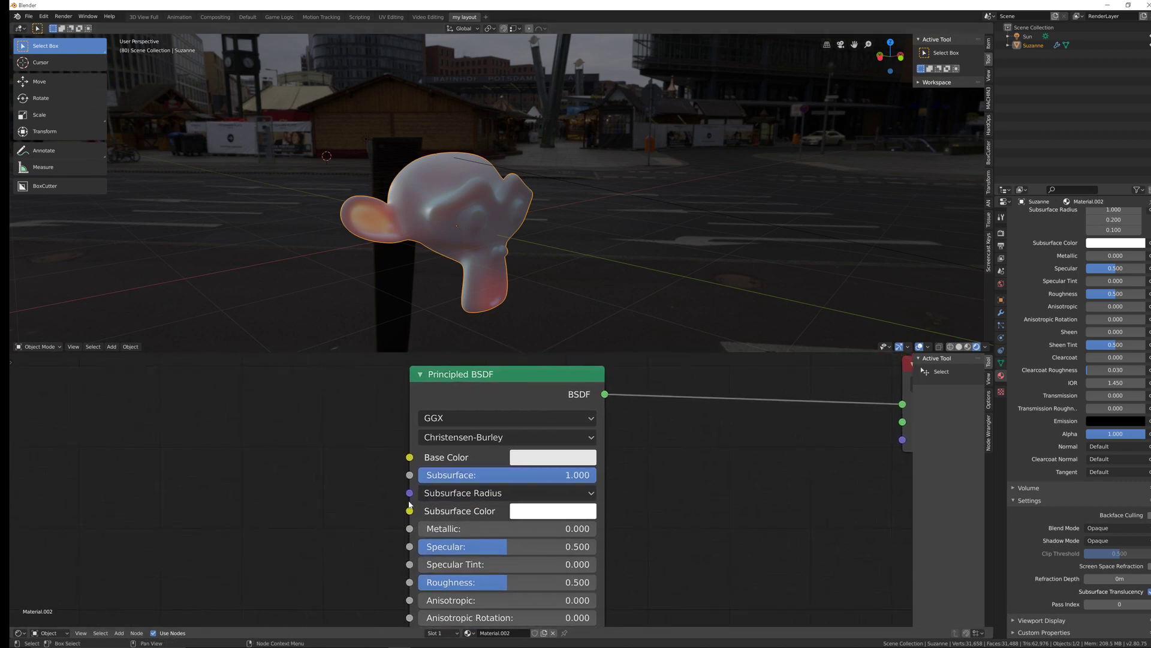
pyautogui.click(472, 494)
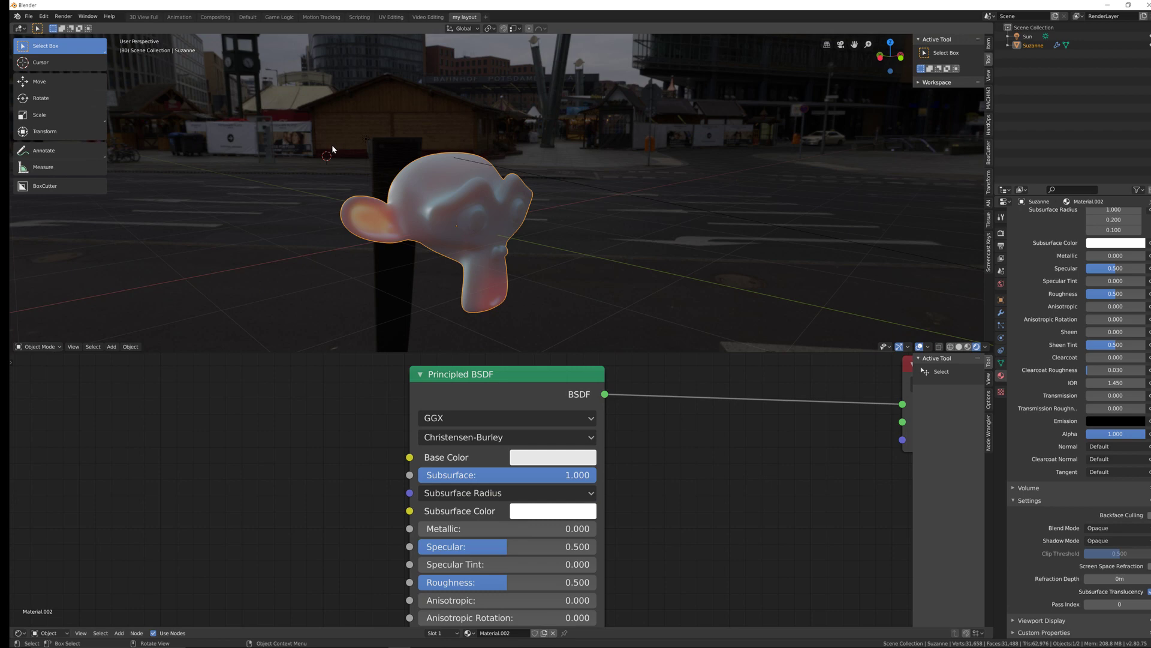
pyautogui.click(480, 494)
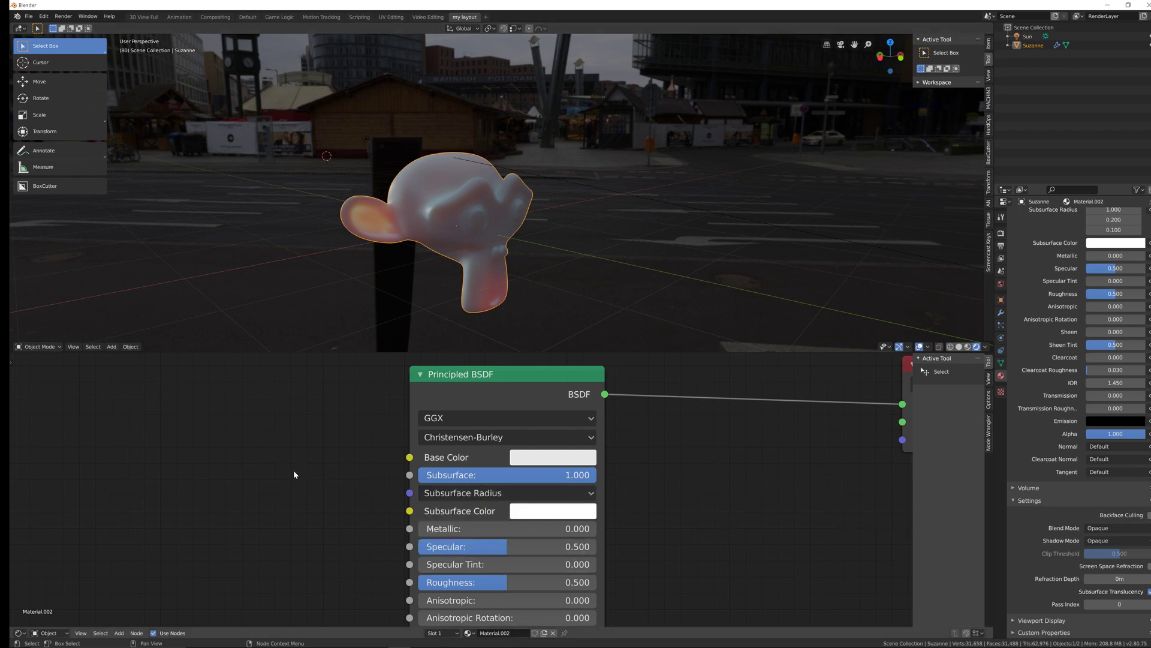
# Add a Value node, connect it to the Principled BSDF's Subsurface Radius, and move it farther away from the shader node.
pyautogui.moveTo(266, 467); pyautogui.dragTo(331, 492, button='middle')
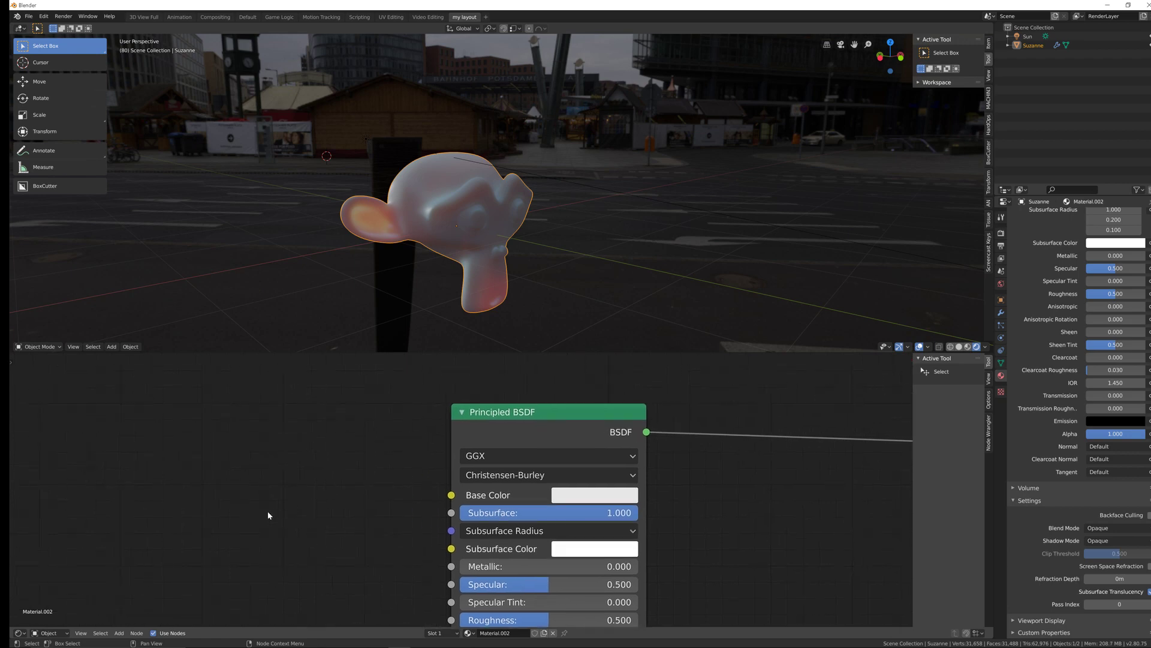
pyautogui.hotkey('shift', 'a')
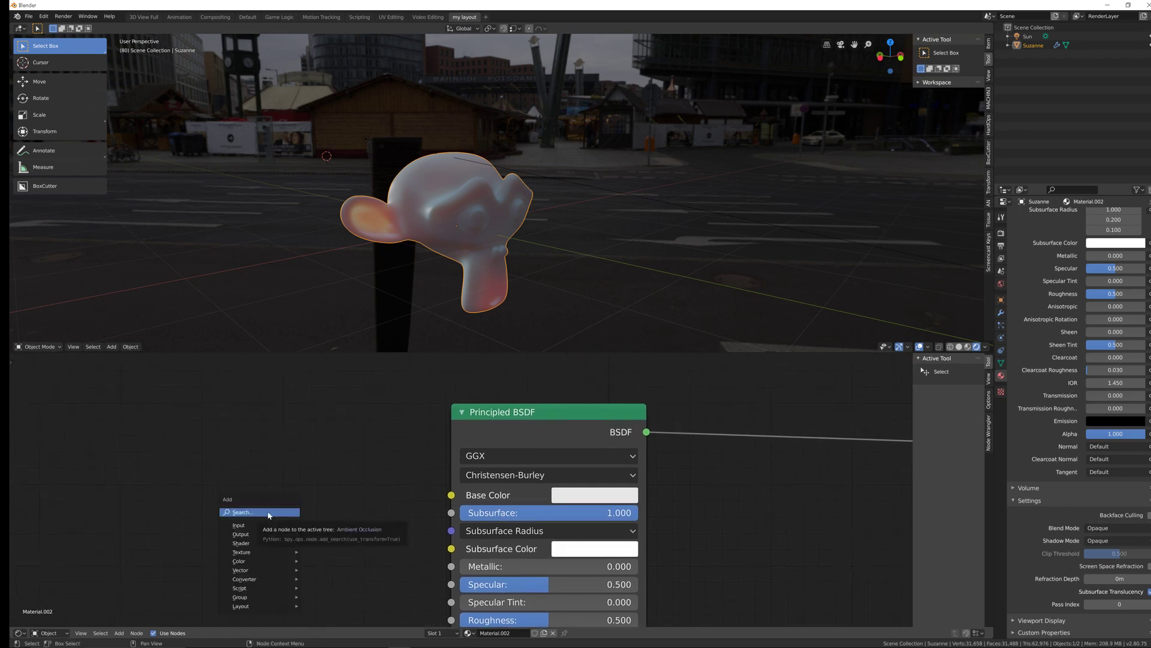
pyautogui.click(268, 513)
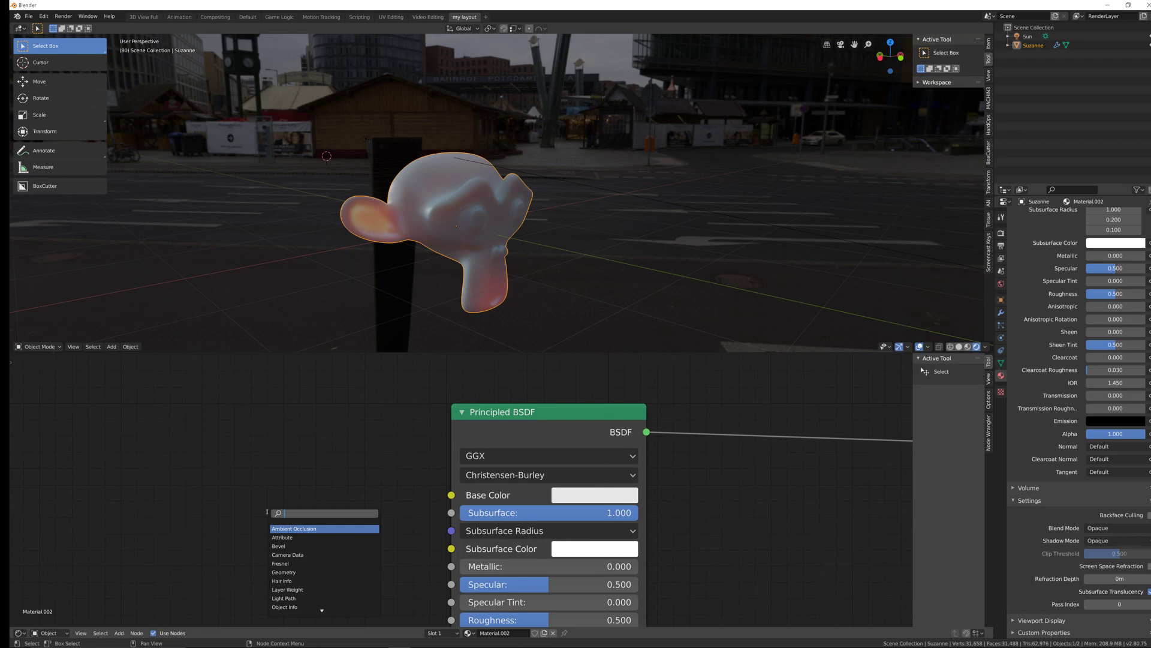
pyautogui.write('value')
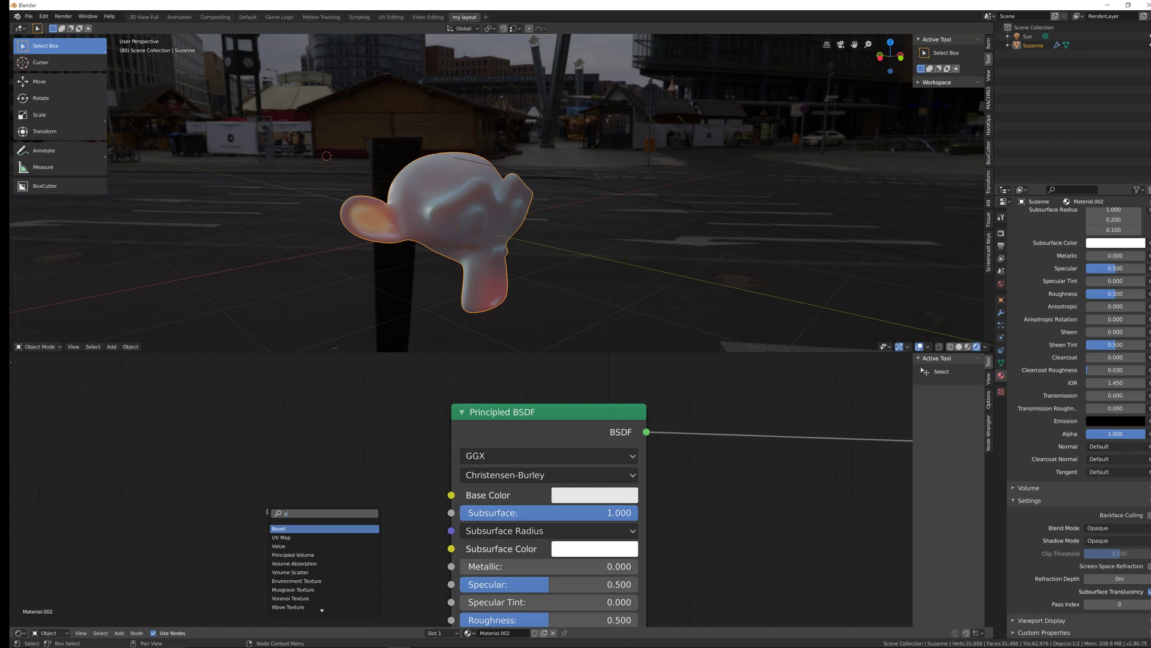
pyautogui.press('Return')
pyautogui.click(309, 489)
pyautogui.moveTo(371, 497); pyautogui.dragTo(451, 532)
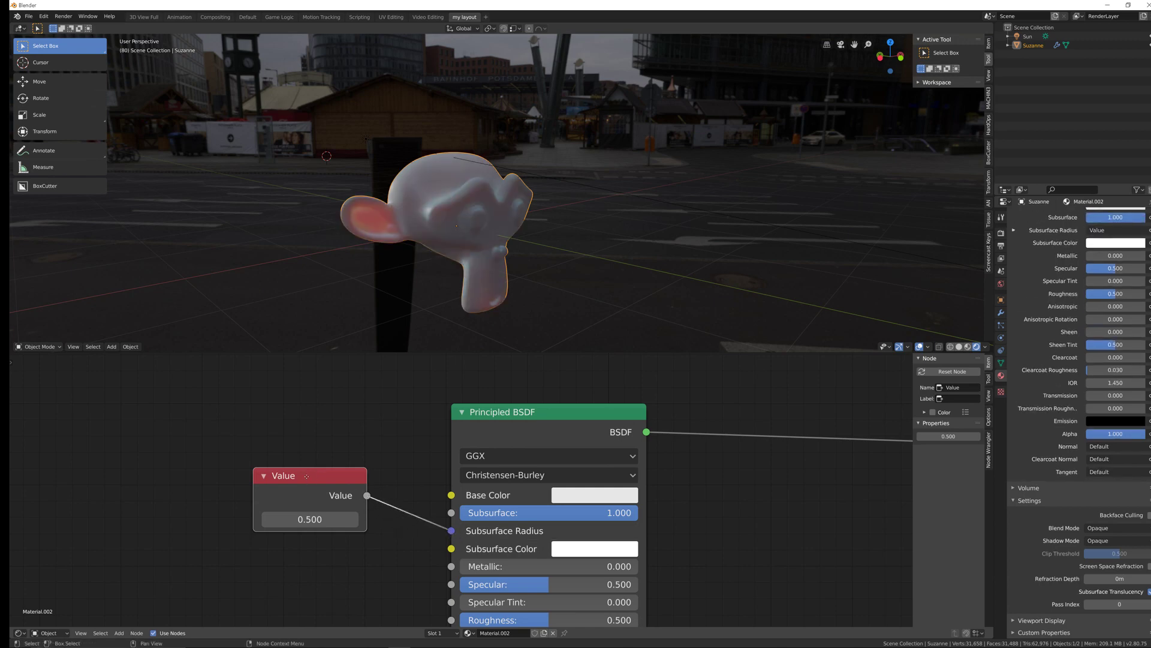
pyautogui.moveTo(308, 474); pyautogui.dragTo(260, 470)
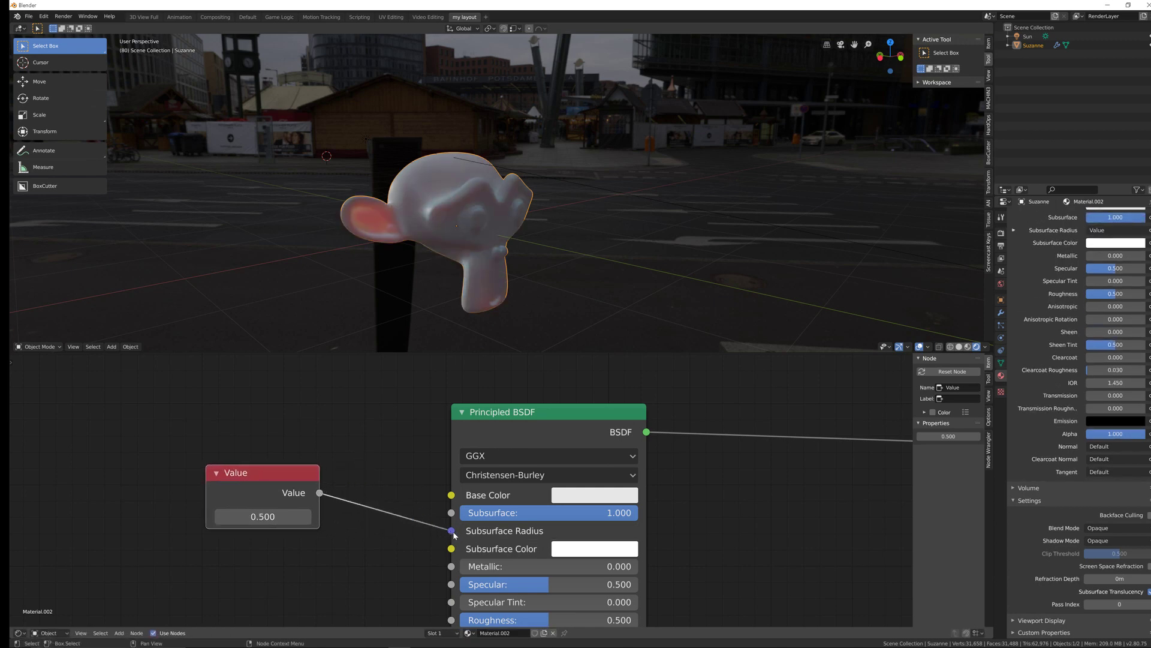
pyautogui.moveTo(270, 479)
pyautogui.mouseDown()
pyautogui.moveTo(277, 488)
pyautogui.moveTo(264, 476)
pyautogui.mouseUp()
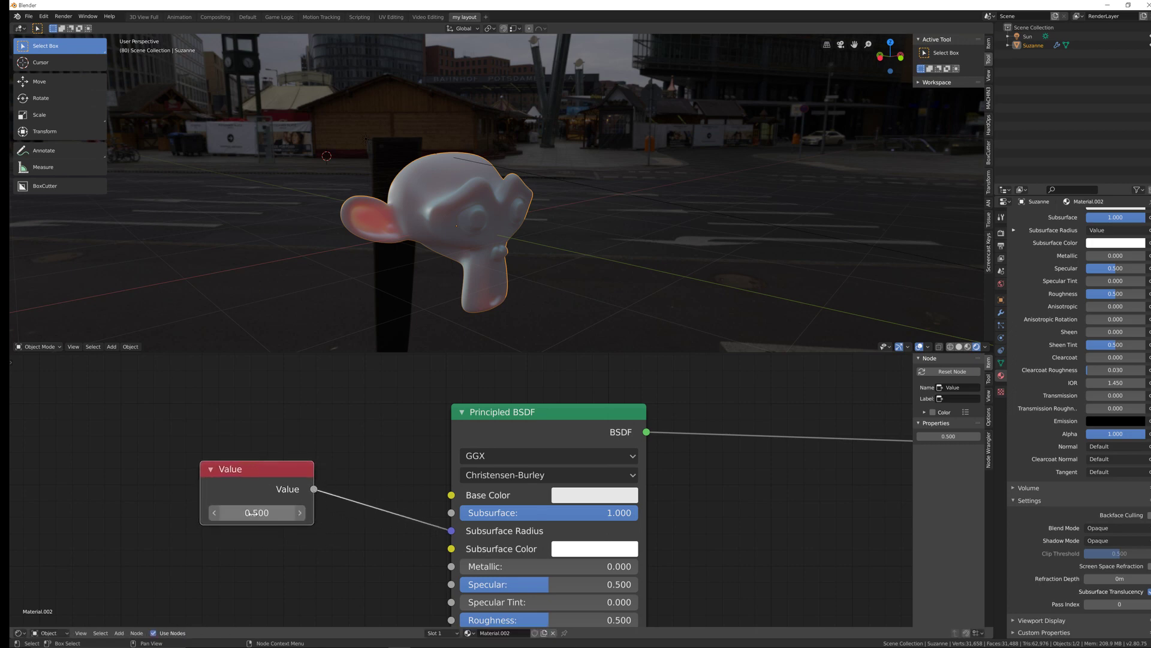
# Lower the Value node to 0.21 to inspect the monkey head up close, and raise it to 5.71.
pyautogui.moveTo(256, 513)
pyautogui.mouseDown()
pyautogui.moveTo(335, 512)
pyautogui.moveTo(224, 512)
pyautogui.moveTo(281, 512)
pyautogui.moveTo(256, 512)
pyautogui.mouseUp()
pyautogui.keyDown('ctrl'); pyautogui.moveTo(399, 231); pyautogui.dragTo(396, 180, button='middle'); pyautogui.keyUp('ctrl')
pyautogui.keyDown('shift'); pyautogui.moveTo(465, 244); pyautogui.dragTo(463, 190, button='middle'); pyautogui.keyUp('shift')
pyautogui.moveTo(480, 215); pyautogui.dragTo(478, 205, button='middle')
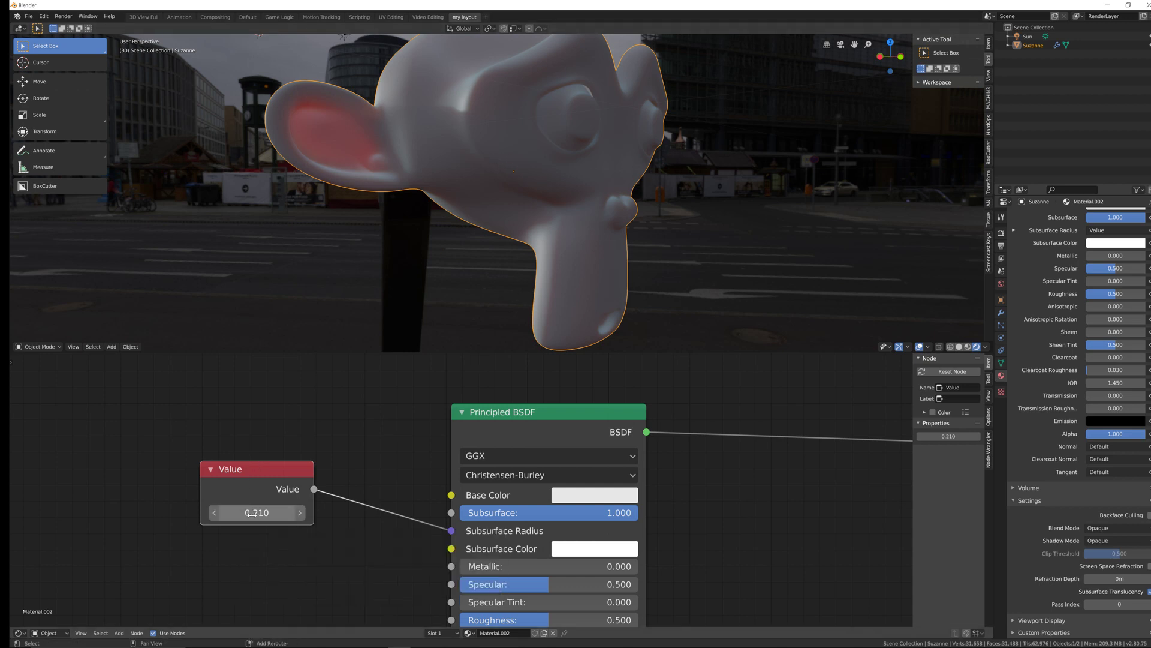
pyautogui.moveTo(257, 513)
pyautogui.mouseDown()
pyautogui.moveTo(631, 513)
pyautogui.moveTo(574, 513)
pyautogui.moveTo(599, 512)
pyautogui.moveTo(586, 513)
pyautogui.mouseUp()
# Disconnect the Value node from Subsurface Radius and inspect the scattering in the monkey's ear.
pyautogui.moveTo(456, 532); pyautogui.dragTo(378, 504)
pyautogui.moveTo(522, 215); pyautogui.dragTo(500, 202, button='middle')
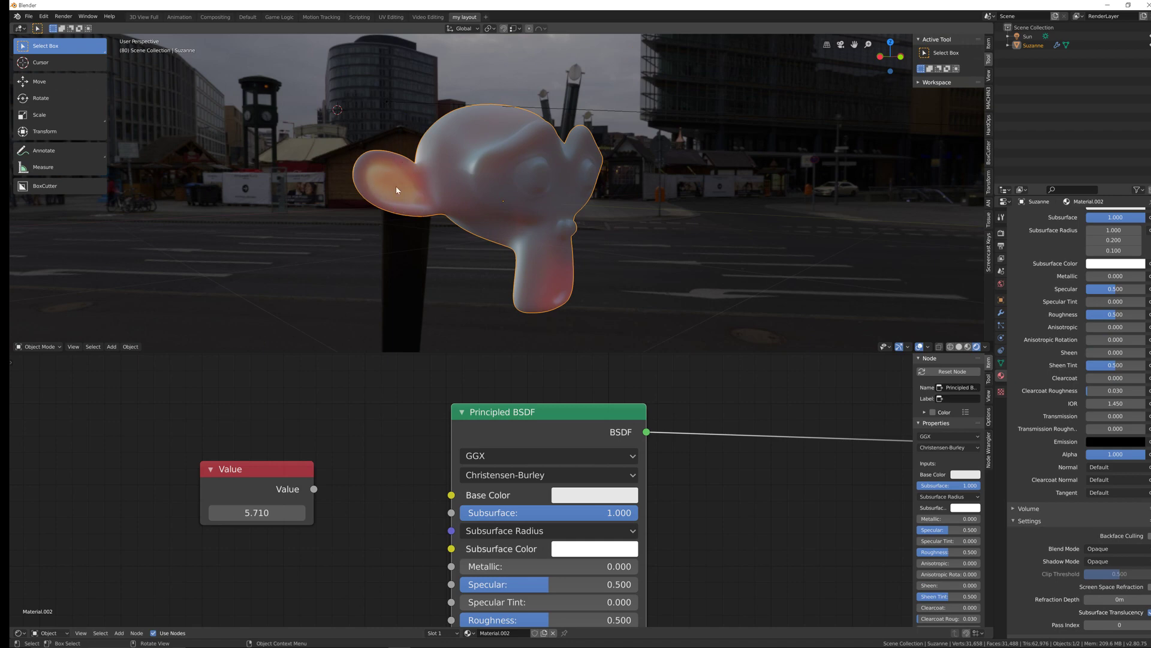
pyautogui.moveTo(396, 185); pyautogui.dragTo(463, 236, button='middle')
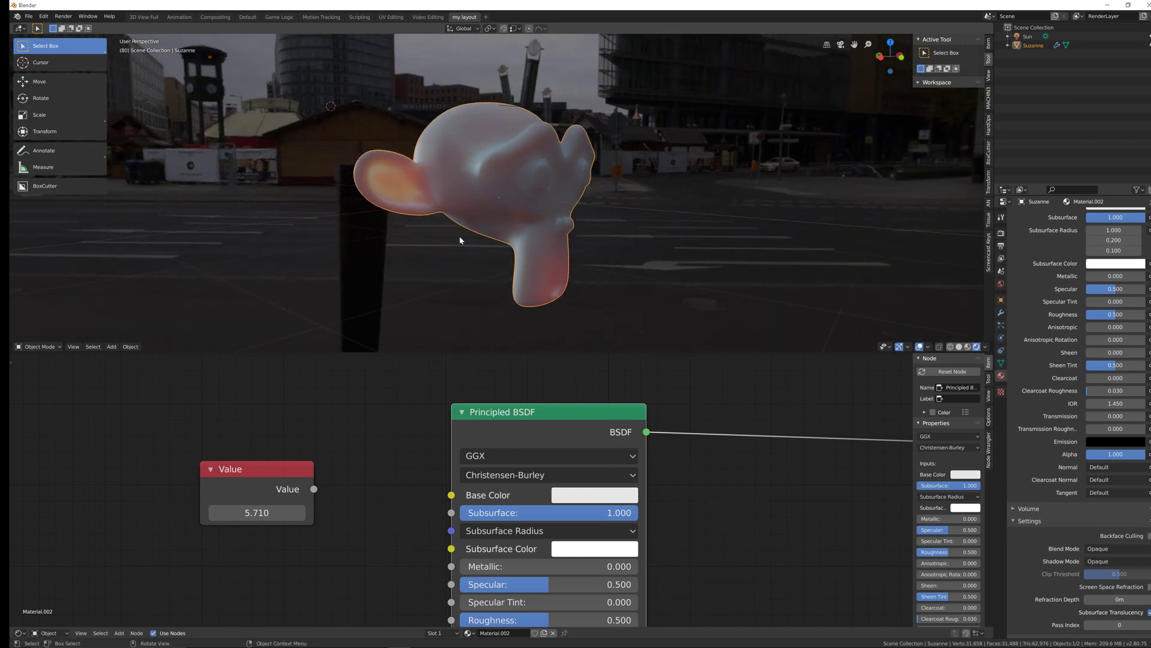
# Set the first Subsurface Radius value to 7.4 and the second to 0.84.
pyautogui.click(531, 532)
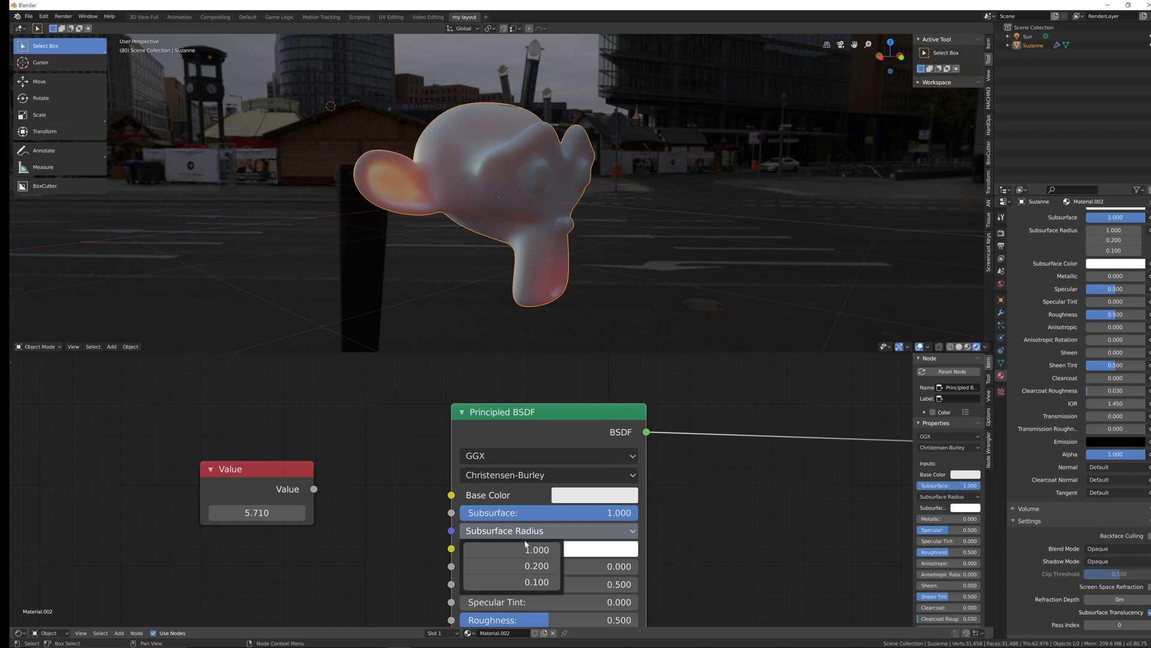
pyautogui.click(525, 547)
pyautogui.write('3.2')
pyautogui.press('Return')
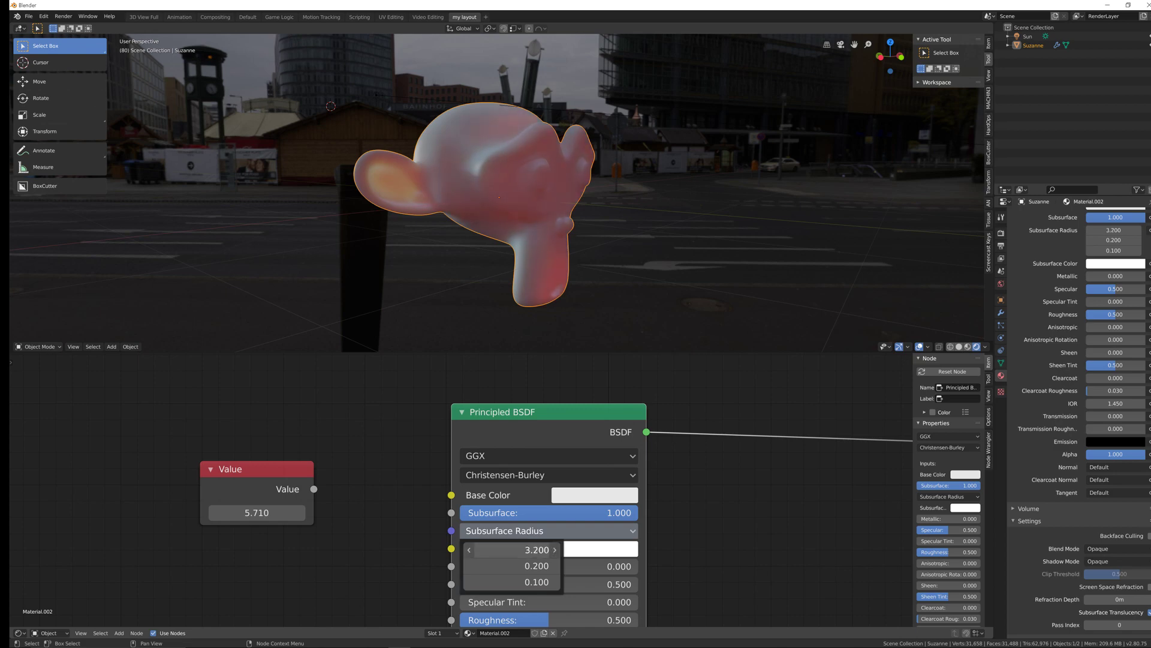
pyautogui.moveTo(514, 550); pyautogui.dragTo(514, 550)
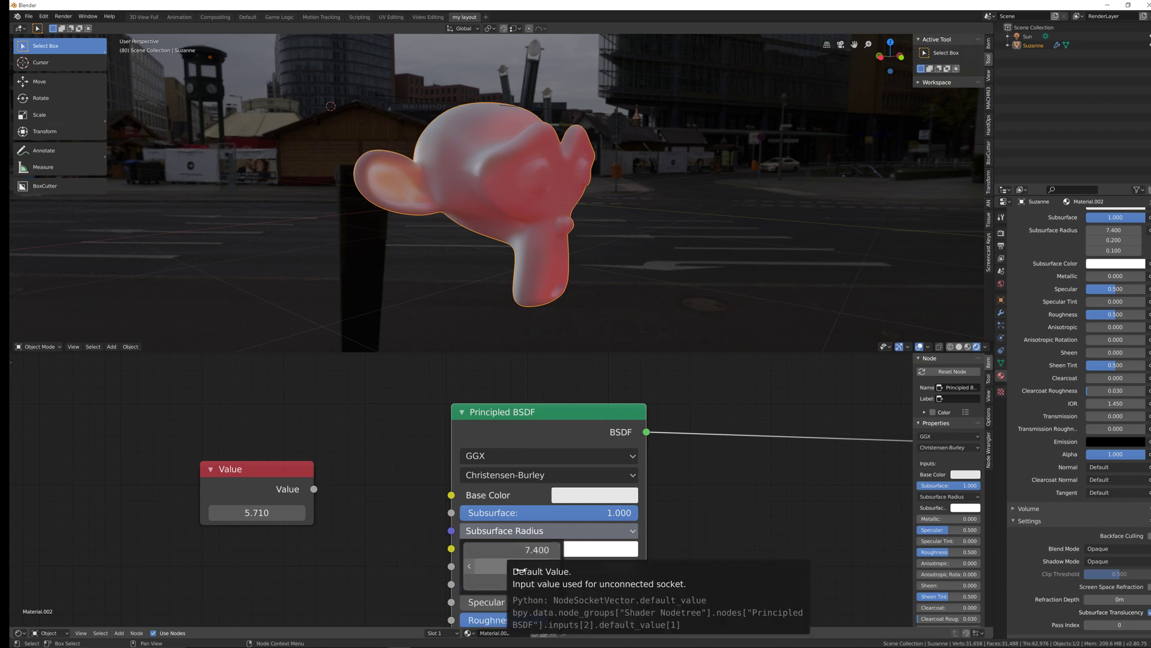
pyautogui.moveTo(521, 568)
pyautogui.mouseDown()
pyautogui.moveTo(486, 568)
pyautogui.moveTo(570, 569)
pyautogui.moveTo(490, 562)
pyautogui.mouseUp()
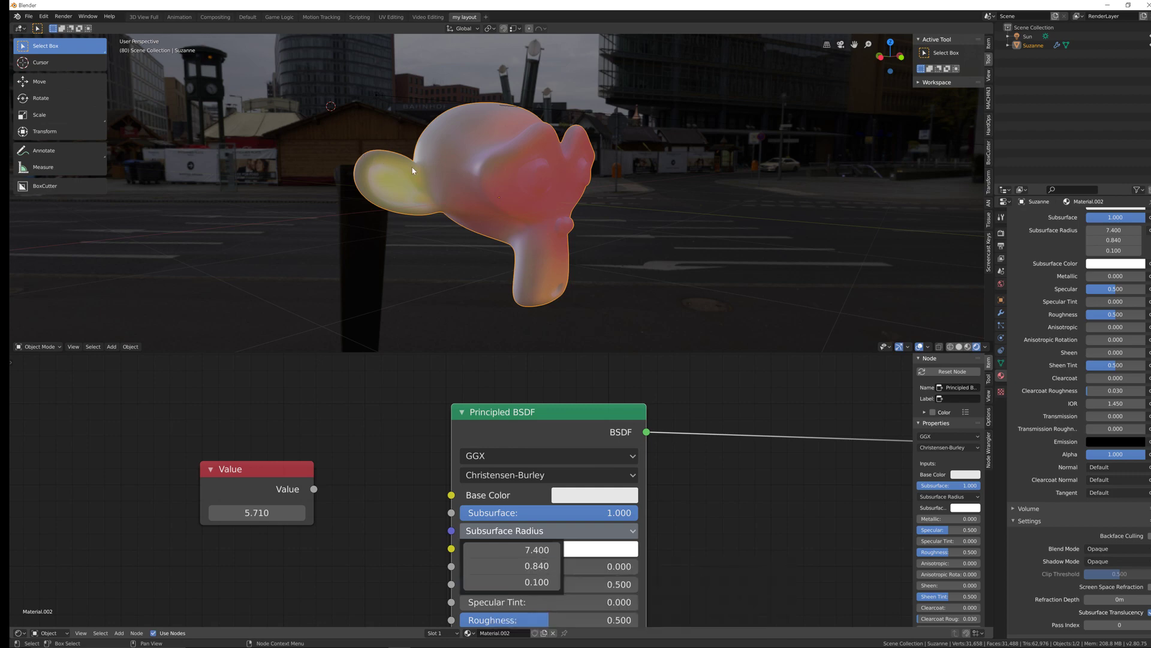
# Inspect the monkey head's yellow and red scattering from several angles and set the third Subsurface Radius value to 0.37.
pyautogui.moveTo(420, 176)
pyautogui.mouseDown(button='middle')
pyautogui.moveTo(427, 197)
pyautogui.moveTo(400, 172)
pyautogui.mouseUp(button='middle')
pyautogui.moveTo(546, 182); pyautogui.dragTo(490, 155, button='middle')
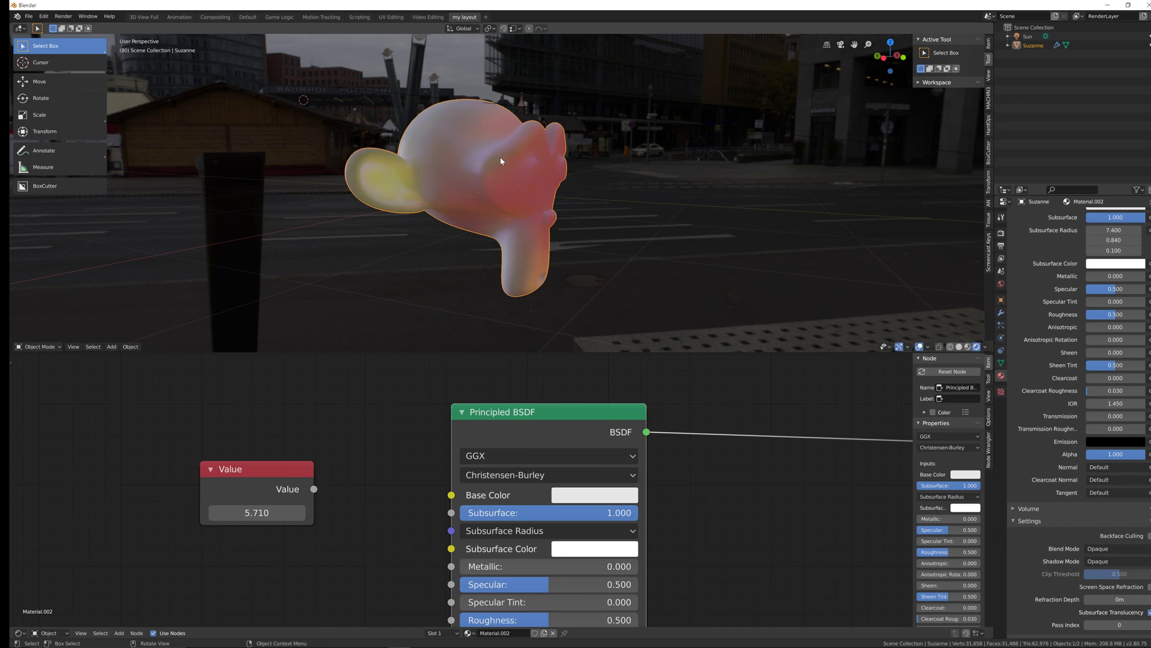
pyautogui.moveTo(486, 157); pyautogui.dragTo(446, 135, button='middle')
pyautogui.moveTo(493, 166); pyautogui.dragTo(414, 192, button='middle')
pyautogui.scroll(3, 406, 182)
pyautogui.scroll(1, 406, 182)
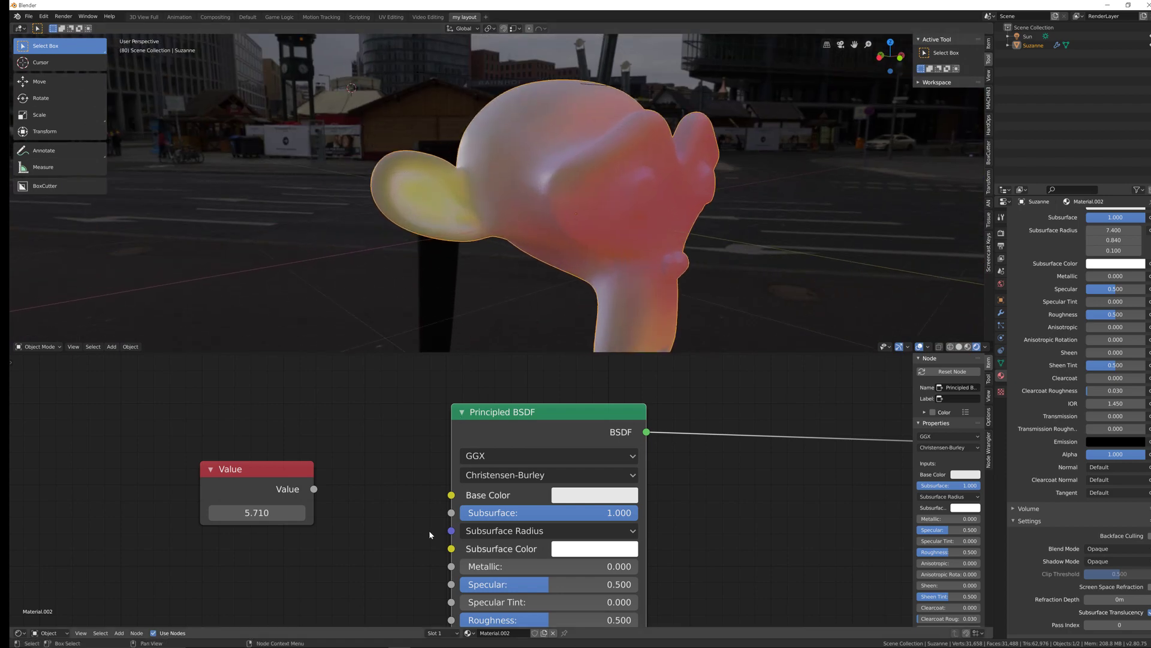
pyautogui.moveTo(430, 531); pyautogui.dragTo(424, 483, button='middle')
pyautogui.click(514, 489)
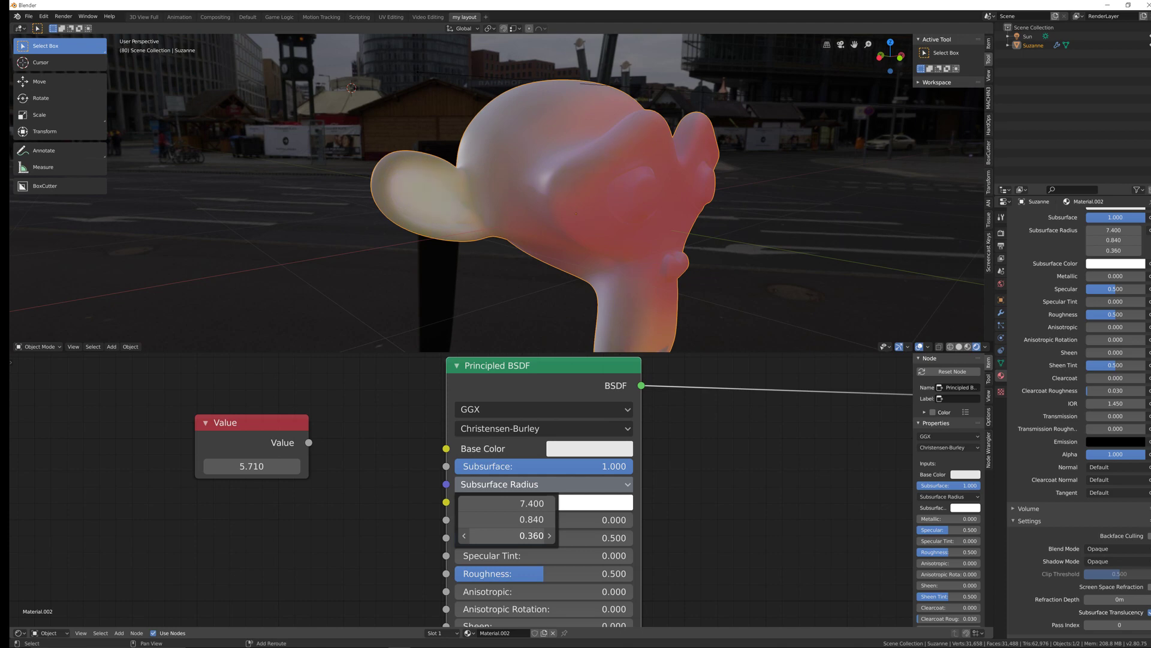
# Move the Value node farther from the Principled BSDF to clear space in the node graph.
pyautogui.moveTo(473, 156); pyautogui.dragTo(539, 249, button='middle')
pyautogui.scroll(4, 514, 171)
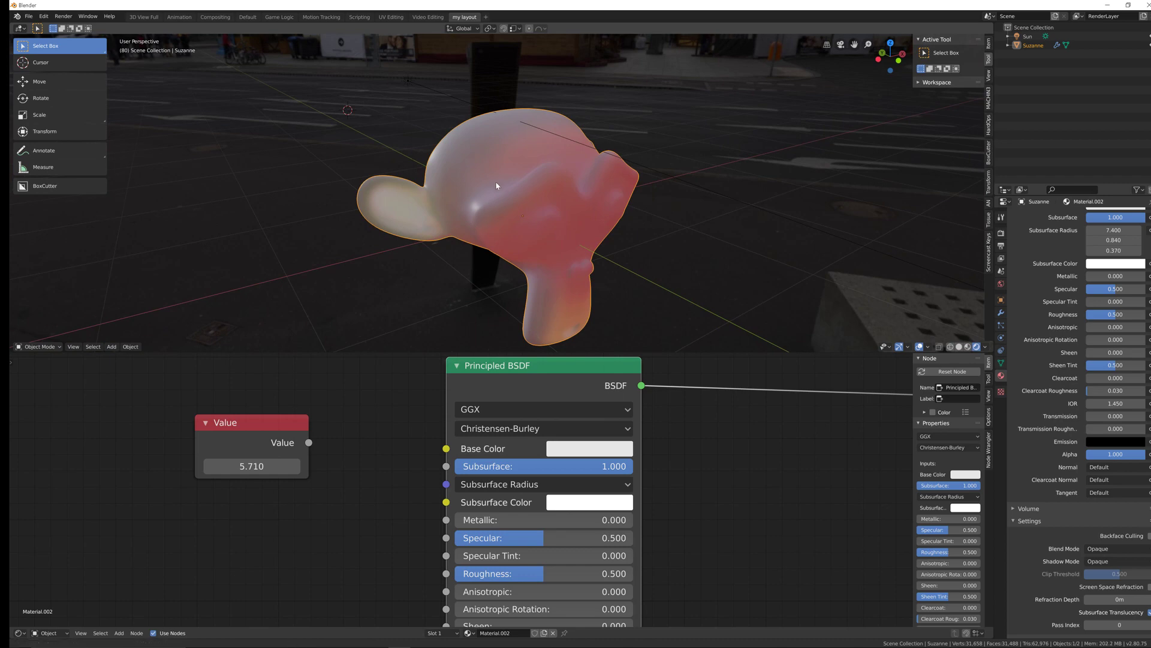
pyautogui.scroll(-3, 520, 198)
pyautogui.moveTo(521, 198); pyautogui.dragTo(517, 180, button='middle')
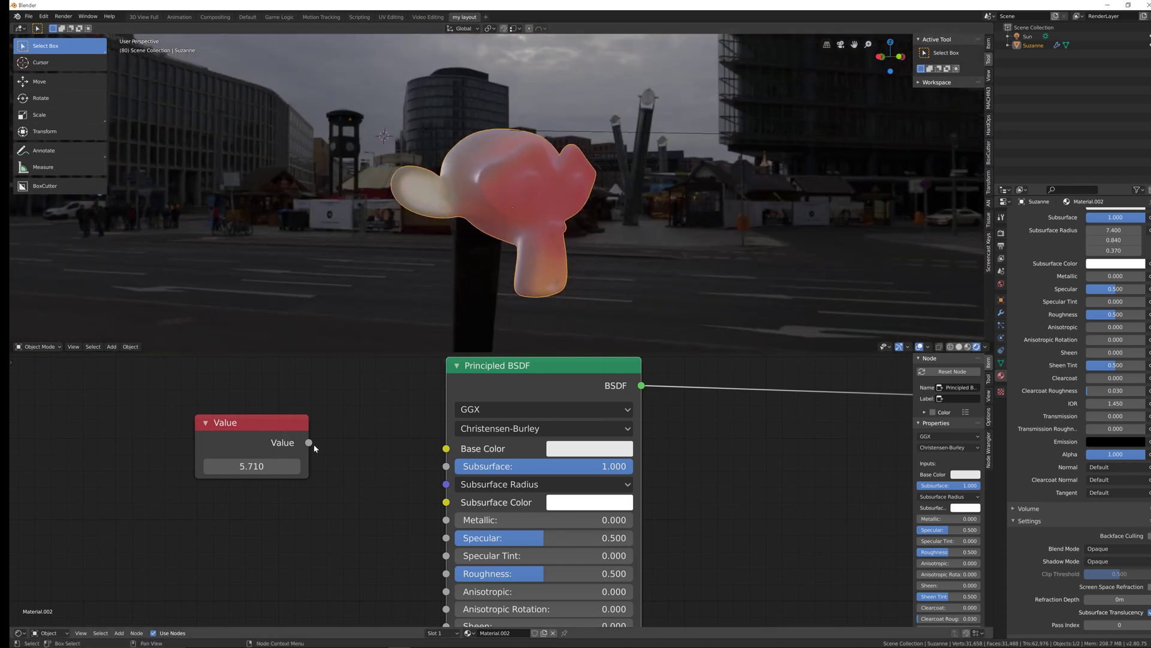
pyautogui.moveTo(309, 444); pyautogui.dragTo(340, 447)
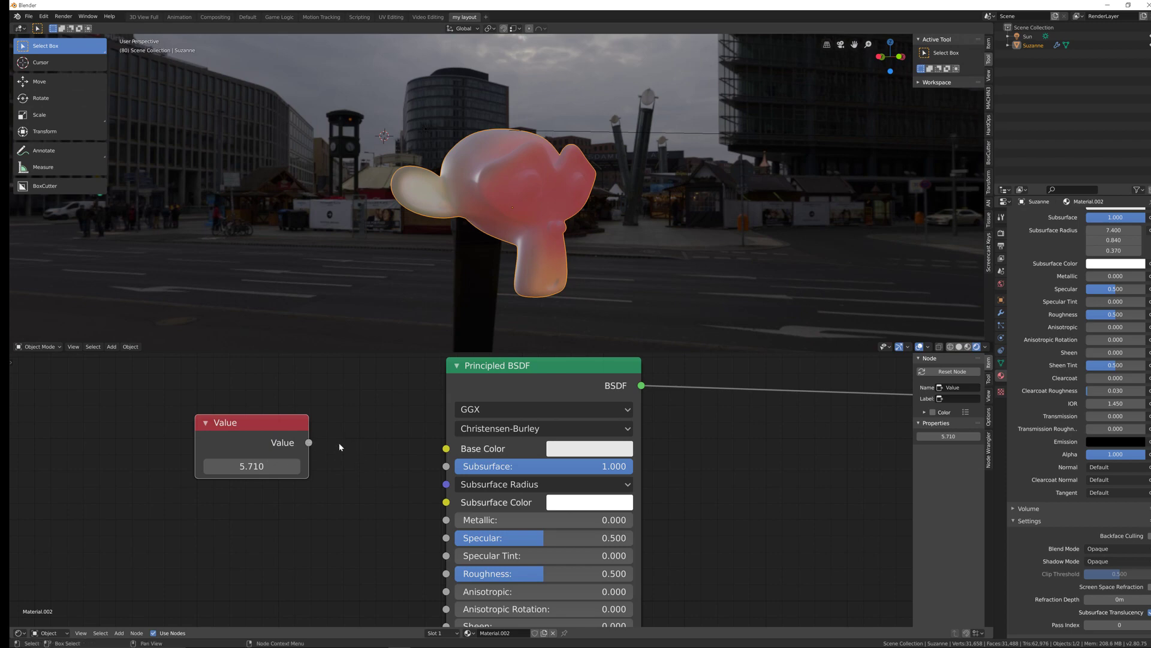
pyautogui.moveTo(270, 430); pyautogui.dragTo(226, 409)
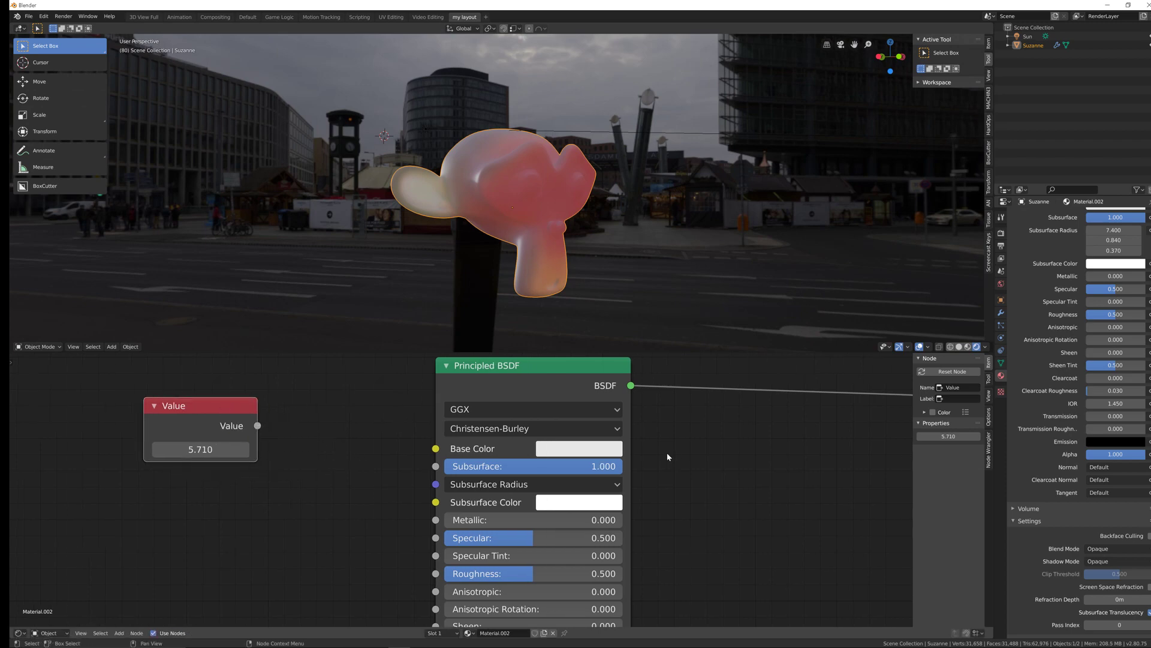
pyautogui.scroll(-3, 686, 465)
pyautogui.moveTo(686, 465); pyautogui.dragTo(533, 440, button='middle')
pyautogui.moveTo(203, 421); pyautogui.dragTo(163, 407)
pyautogui.moveTo(190, 486); pyautogui.dragTo(270, 480, button='middle')
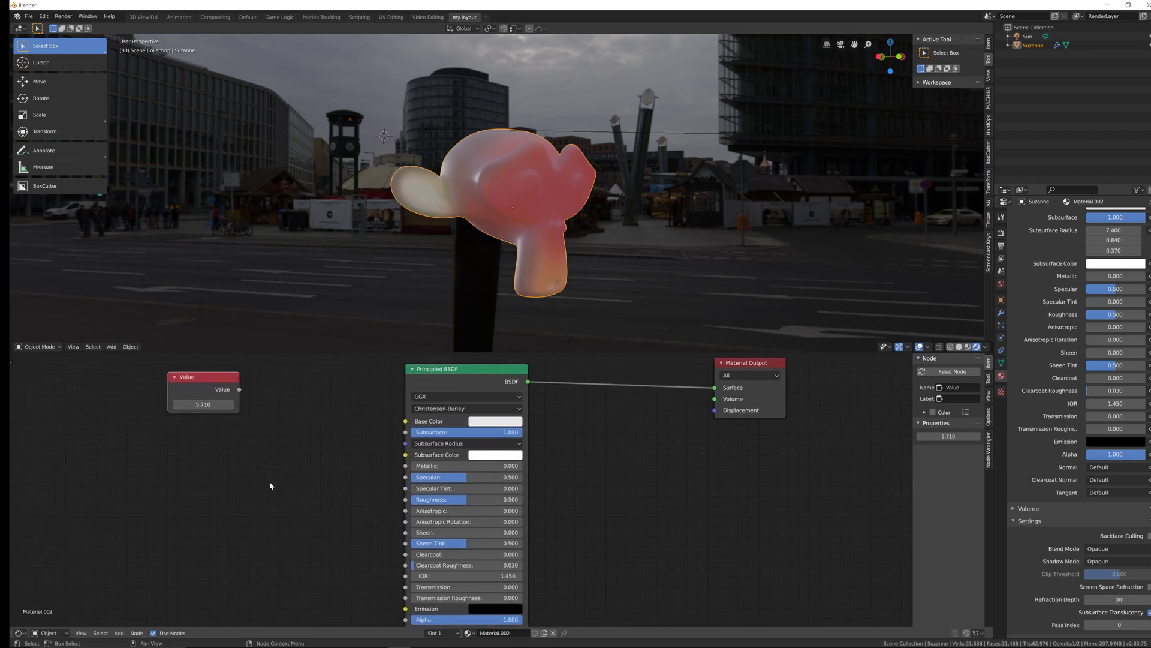
# Add a Combine XYZ node below the Value node.
pyautogui.hotkey('shift', 'a')
pyautogui.click(198, 504)
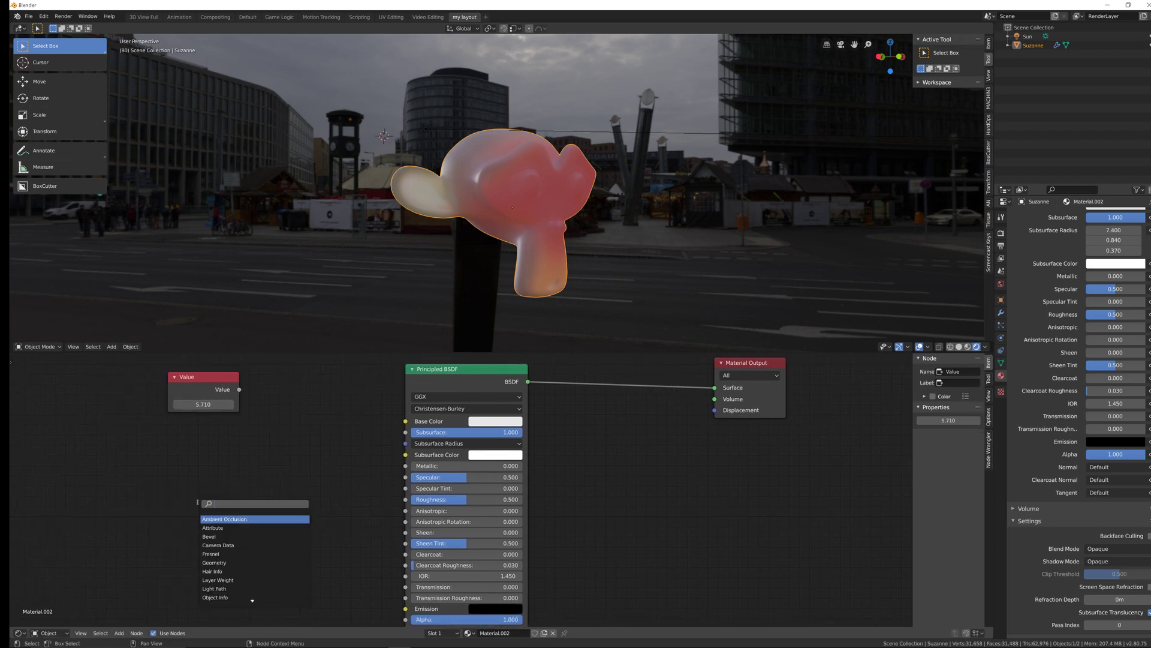
pyautogui.write('com')
pyautogui.press('Down')
pyautogui.press('Down')
pyautogui.press('Return')
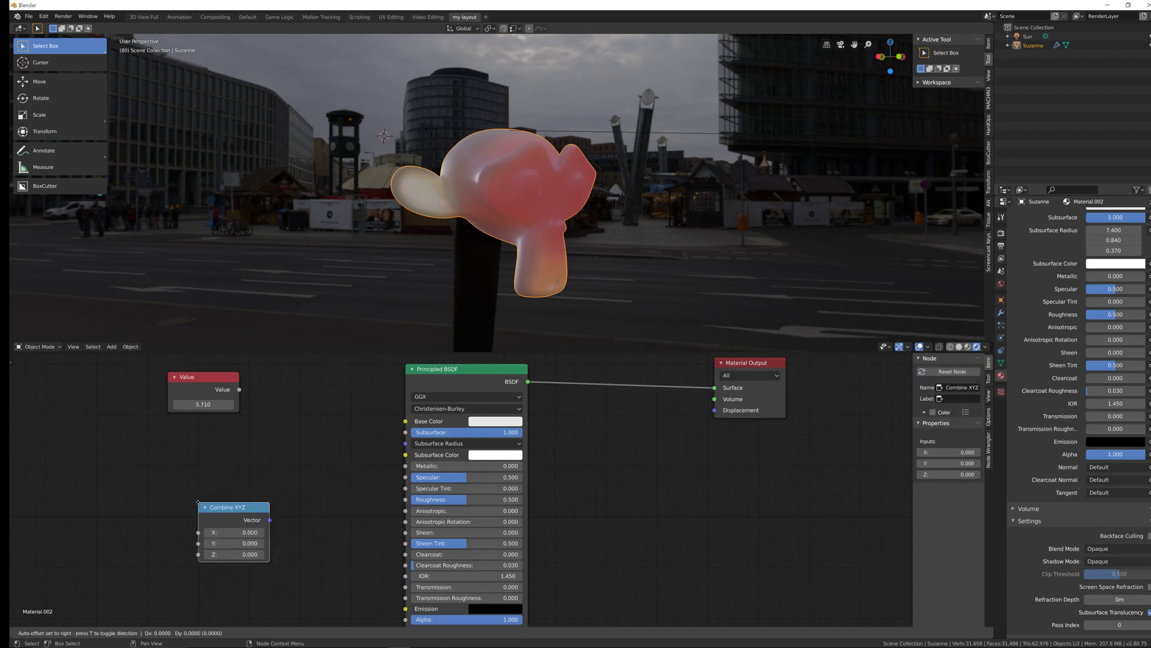
pyautogui.click(231, 445)
# Line up the Combine XYZ node lower in the graph and move the Value node closer to the Principled BSDF.
pyautogui.moveTo(302, 462); pyautogui.dragTo(343, 467)
pyautogui.click(446, 445)
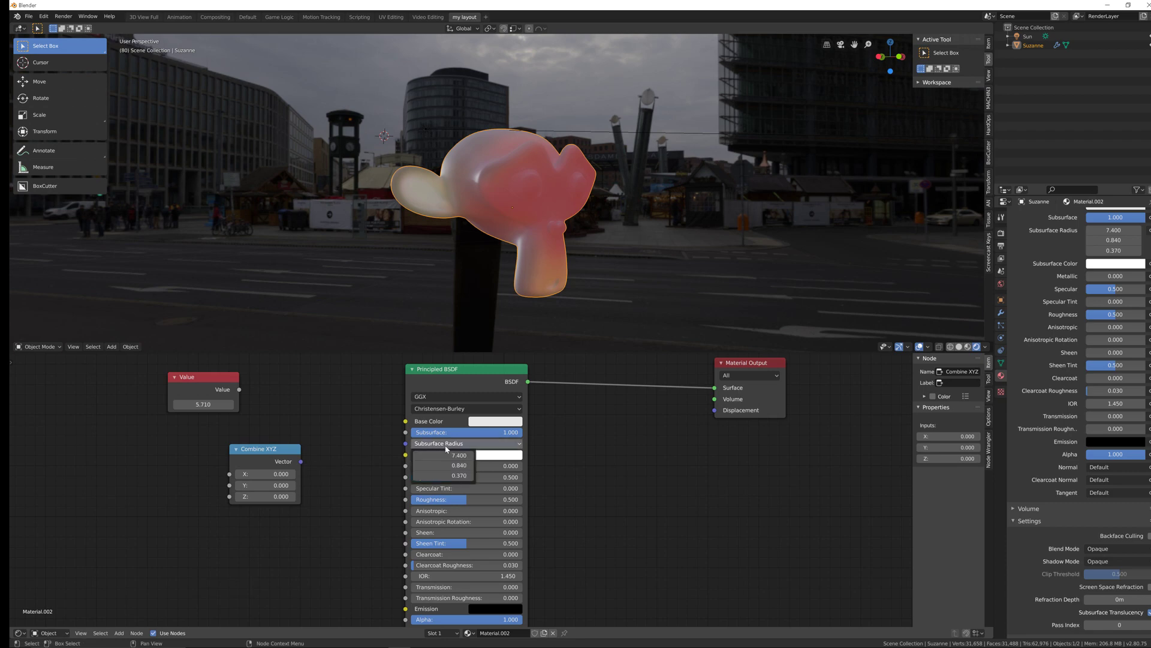
pyautogui.moveTo(292, 453); pyautogui.dragTo(230, 484)
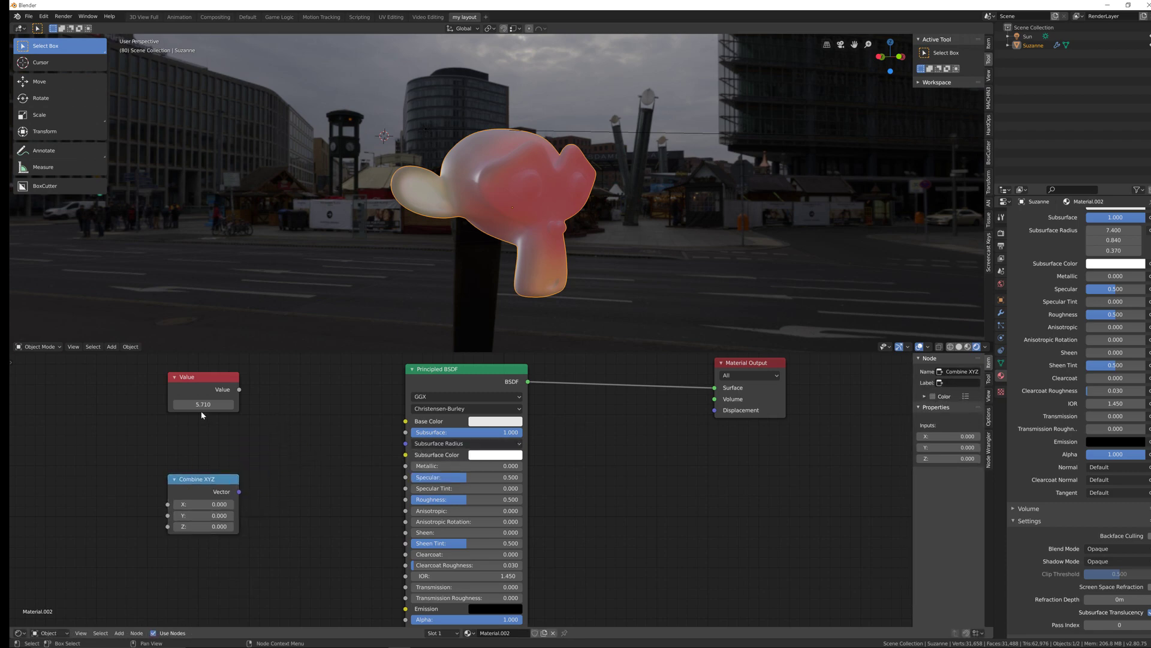
pyautogui.click(451, 444)
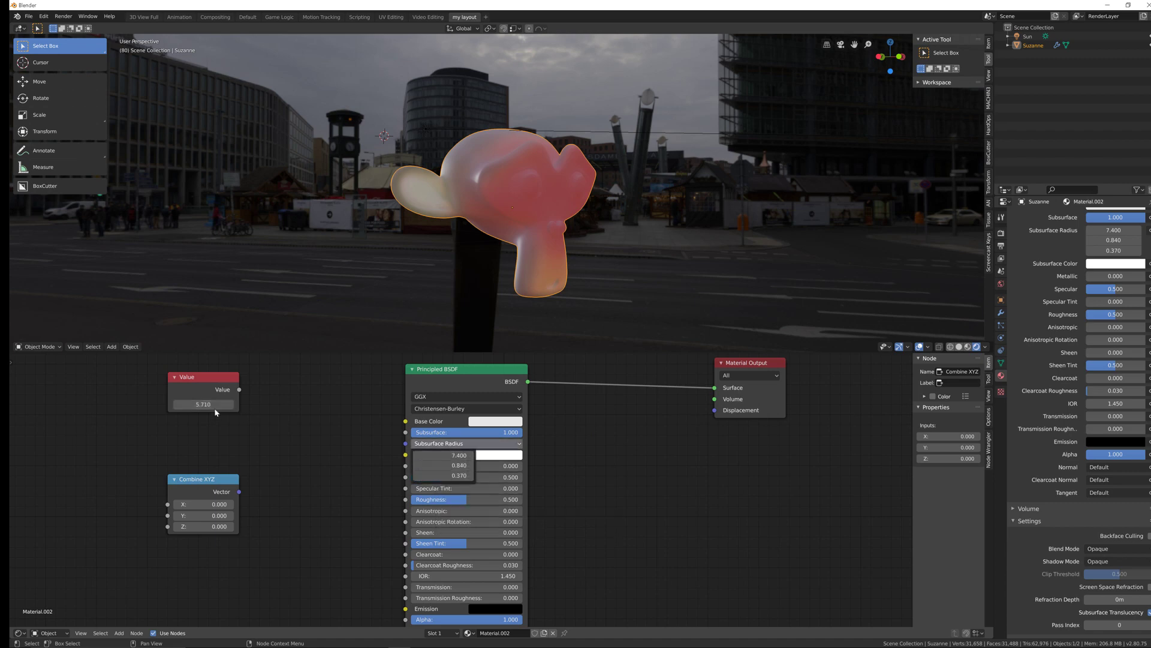
pyautogui.moveTo(203, 384); pyautogui.dragTo(265, 409)
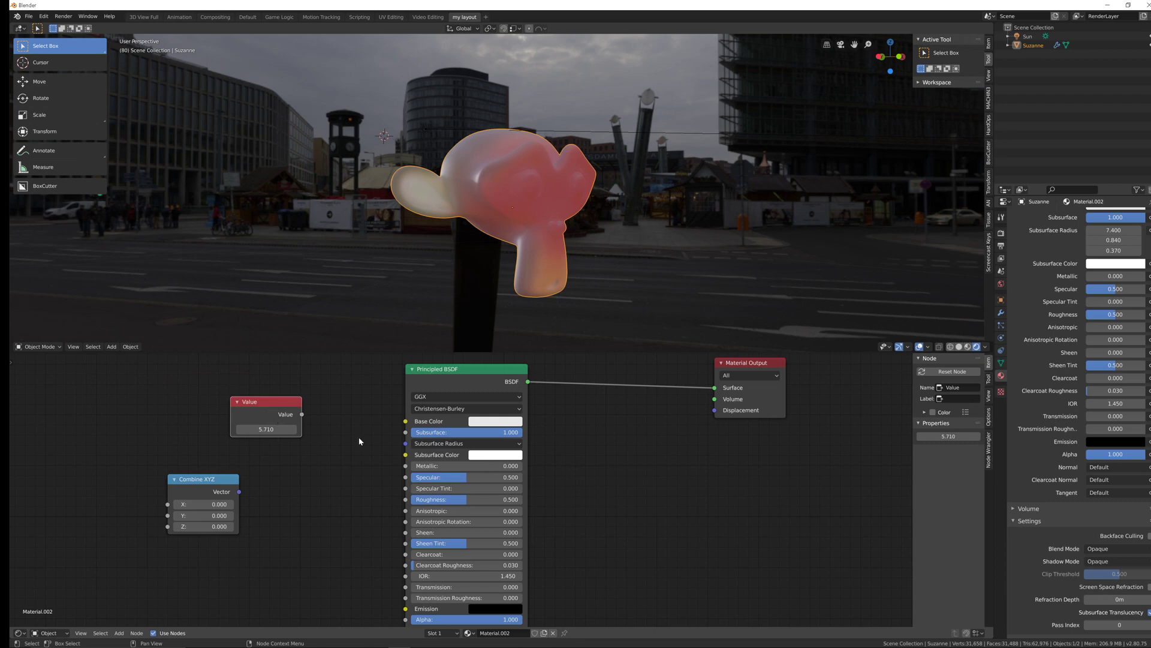
# Set all three Subsurface Radius values of the Principled BSDF to 0.
pyautogui.click(451, 443)
pyautogui.moveTo(442, 455); pyautogui.dragTo(443, 475)
pyautogui.write('0')
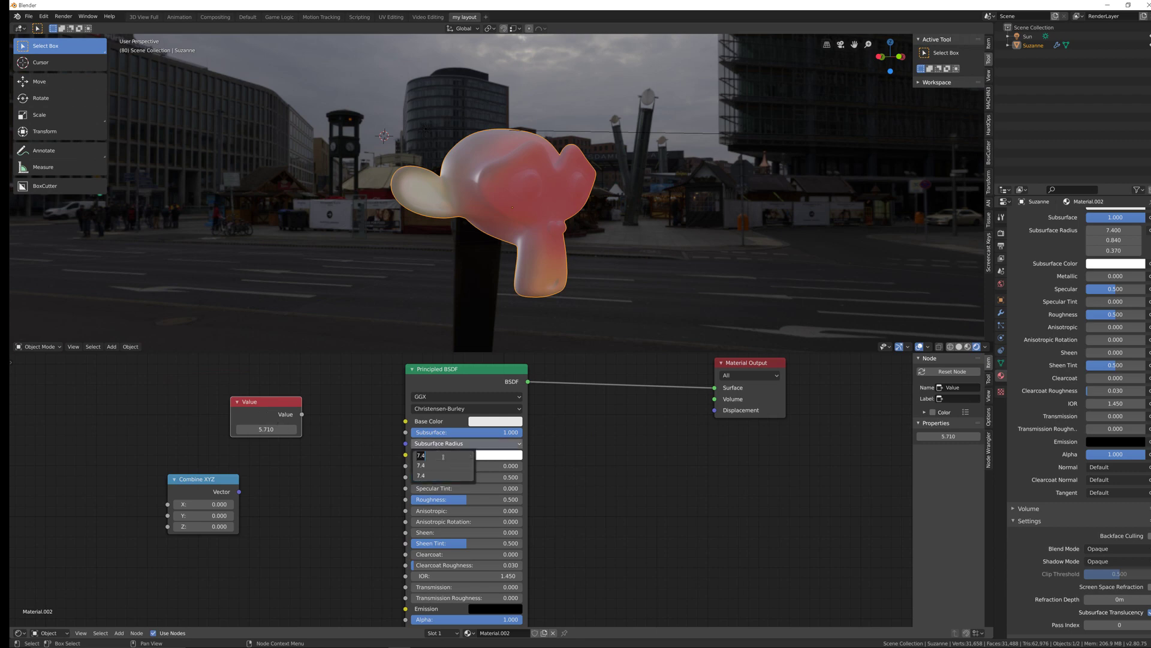
pyautogui.press('Return')
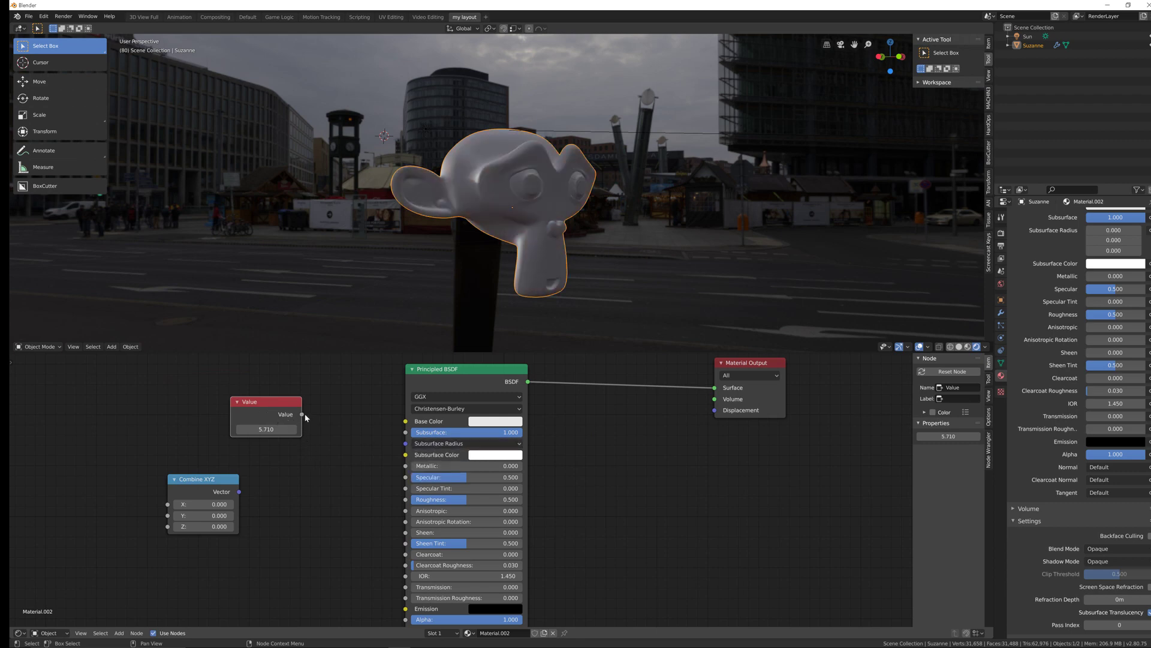
# Connect the Value node to Subsurface Radius, then lower the value to 3.31 and raise it to 5.41.
pyautogui.moveTo(302, 415); pyautogui.dragTo(406, 449)
pyautogui.moveTo(275, 429); pyautogui.dragTo(240, 429)
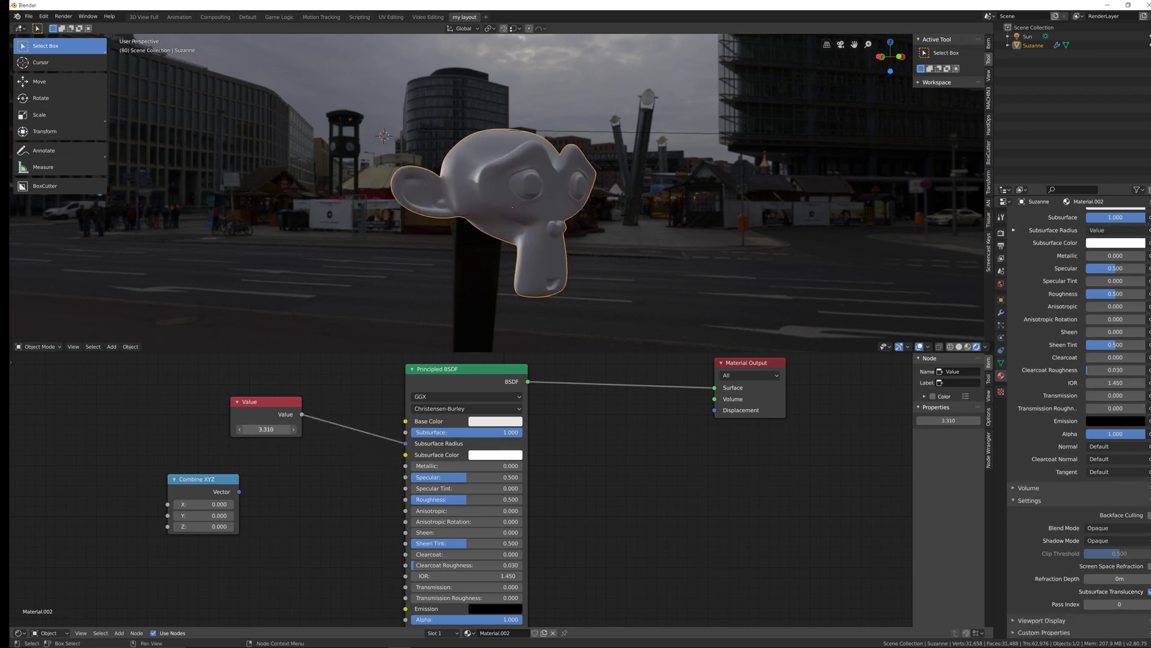
pyautogui.moveTo(240, 430); pyautogui.dragTo(271, 429)
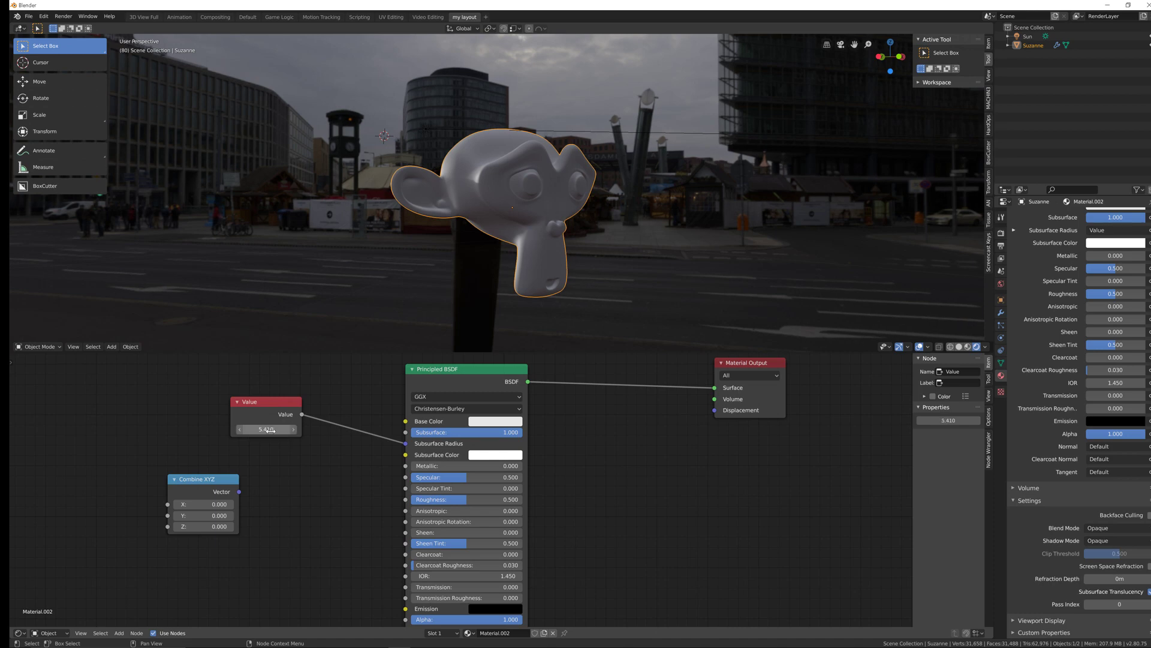
pyautogui.click(407, 447)
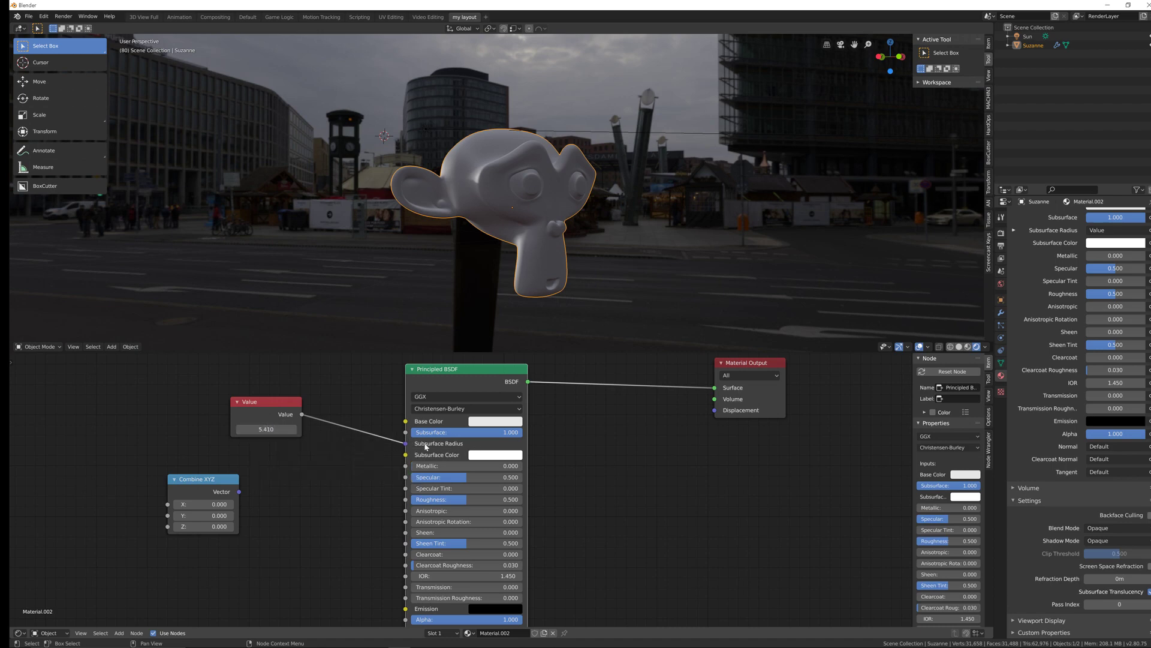
# Disconnect the Value node and set the Subsurface Radius values to 1, 0.2 and 0.1.
pyautogui.moveTo(406, 444); pyautogui.dragTo(359, 448)
pyautogui.click(461, 444)
pyautogui.click(460, 454)
pyautogui.write('0.0')
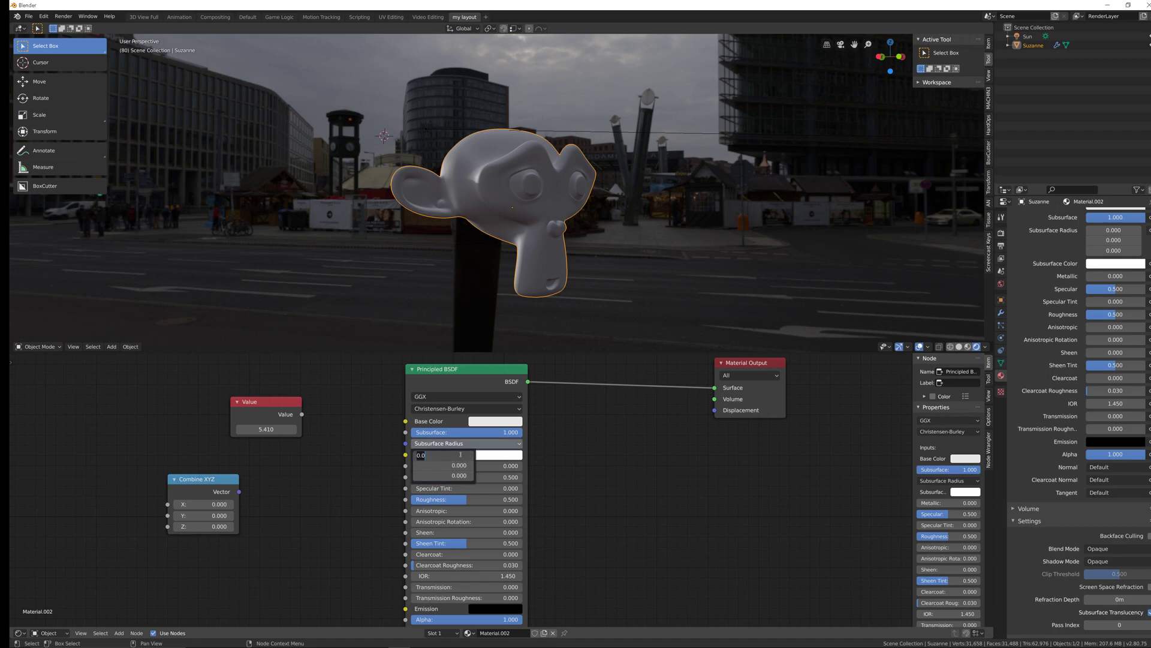
pyautogui.write('1')
pyautogui.press('Tab')
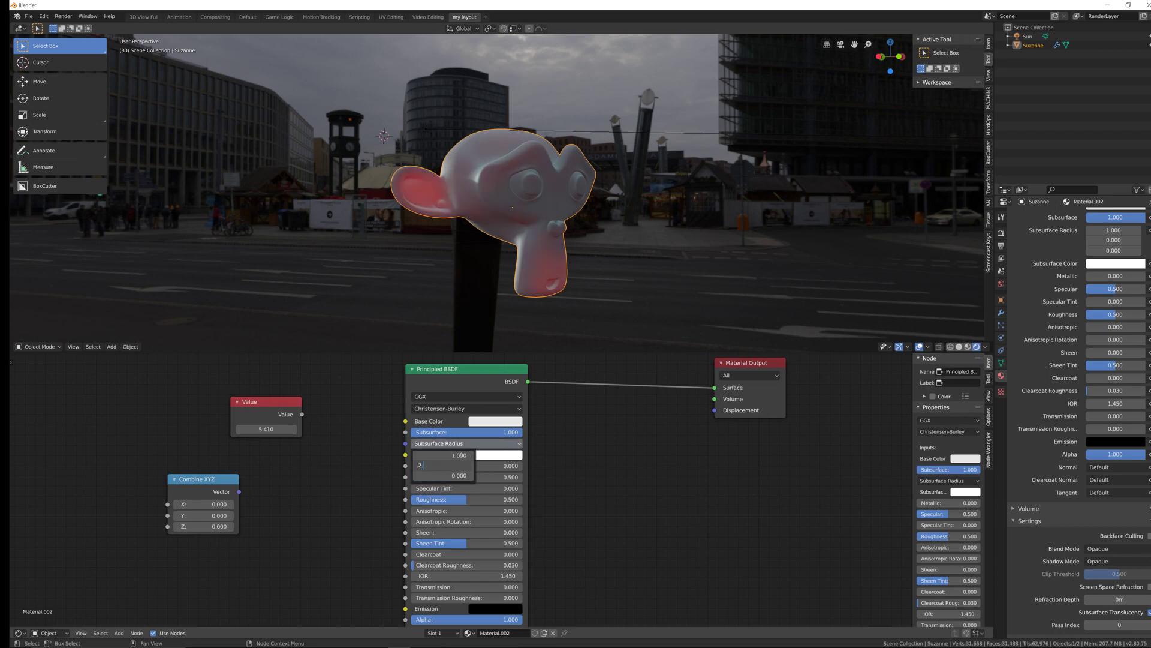
pyautogui.write('.2')
pyautogui.press('Tab')
pyautogui.write('0.1')
pyautogui.press('Return')
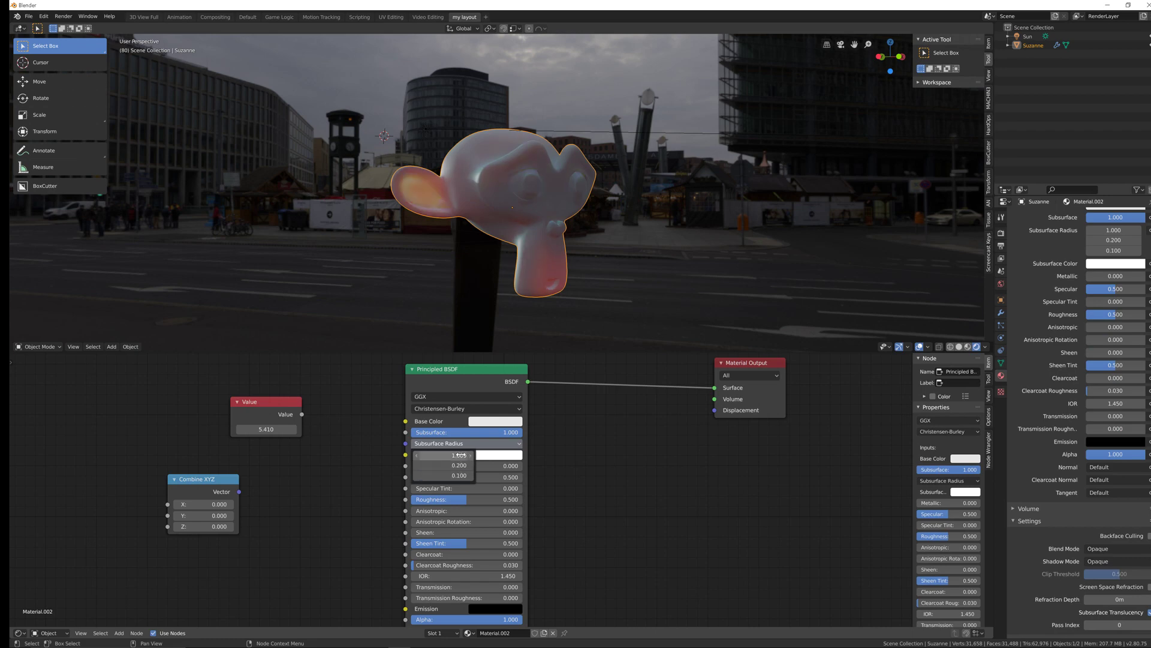
# Reconnect the Value node to Subsurface Radius and vary it through -5.99, -3.59 and 9.81, ending at 6.71.
pyautogui.moveTo(302, 414)
pyautogui.mouseDown()
pyautogui.moveTo(371, 458)
pyautogui.moveTo(405, 443)
pyautogui.mouseUp()
pyautogui.moveTo(270, 429)
pyautogui.mouseDown()
pyautogui.moveTo(210, 429)
pyautogui.moveTo(318, 429)
pyautogui.moveTo(213, 428)
pyautogui.moveTo(246, 429)
pyautogui.moveTo(228, 428)
pyautogui.mouseUp()
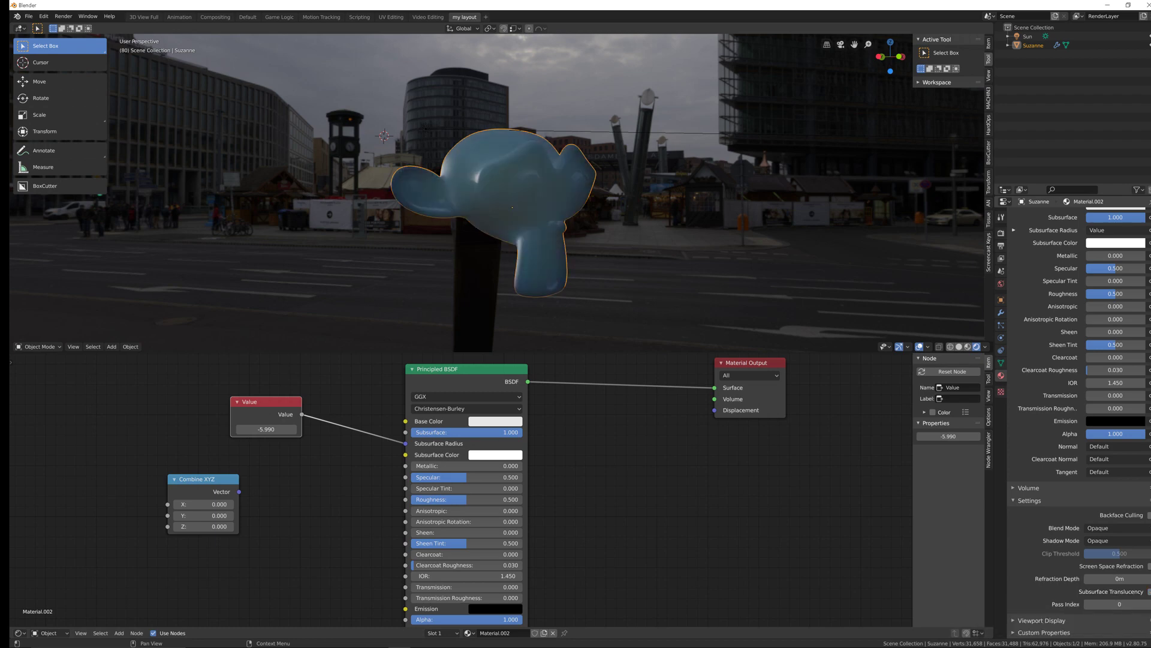
pyautogui.moveTo(266, 429)
pyautogui.mouseDown()
pyautogui.moveTo(318, 429)
pyautogui.moveTo(239, 429)
pyautogui.moveTo(287, 429)
pyautogui.mouseUp()
pyautogui.moveTo(545, 213); pyautogui.dragTo(390, 277, button='middle')
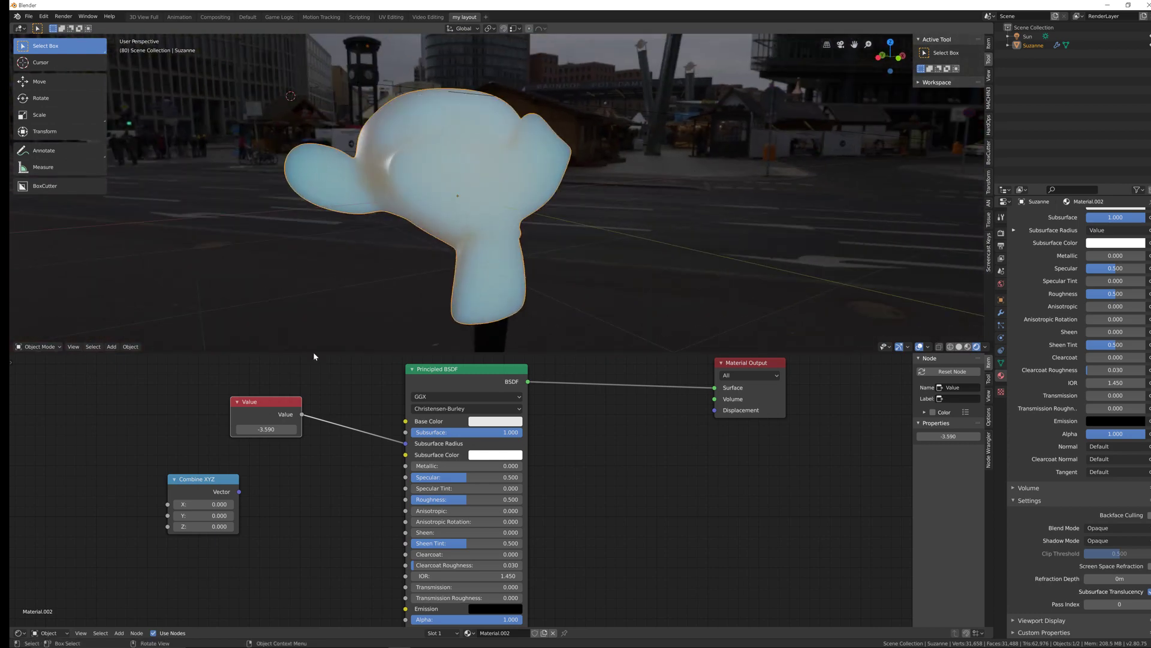
pyautogui.moveTo(262, 431)
pyautogui.mouseDown()
pyautogui.moveTo(504, 430)
pyautogui.moveTo(410, 431)
pyautogui.mouseUp()
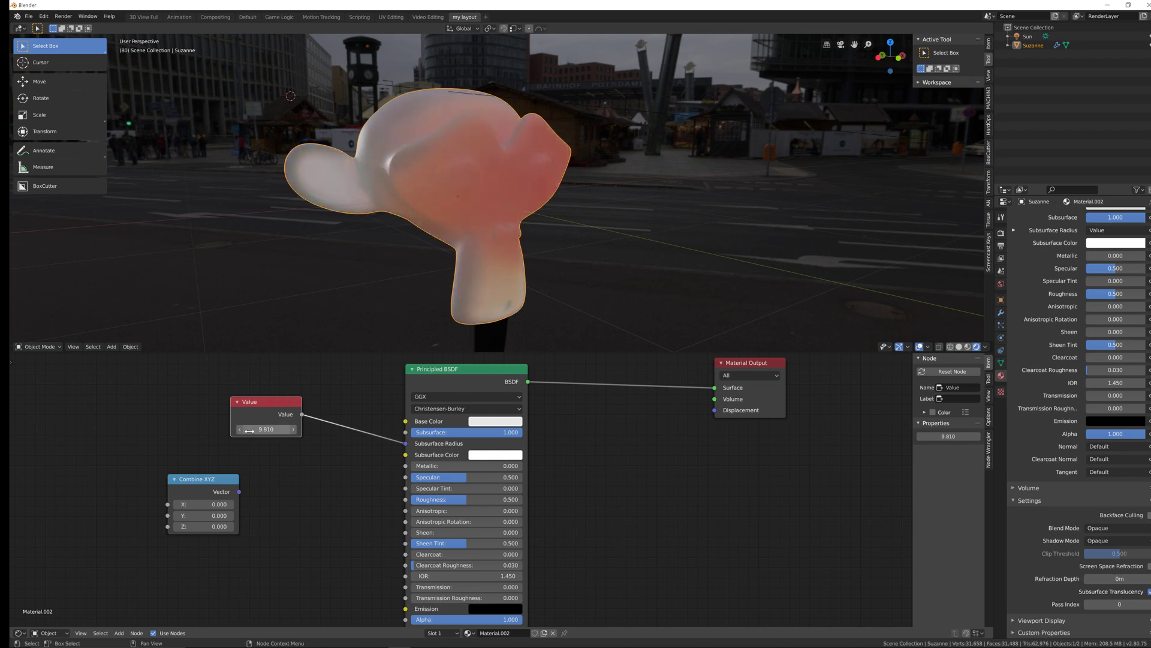
pyautogui.moveTo(267, 429)
pyautogui.mouseDown()
pyautogui.moveTo(315, 429)
pyautogui.moveTo(215, 430)
pyautogui.moveTo(247, 430)
pyautogui.mouseUp()
# Switch the render engine to Cycles and disconnect the Value node from Subsurface Radius.
pyautogui.scroll(1, 1039, 286)
pyautogui.click(1001, 233)
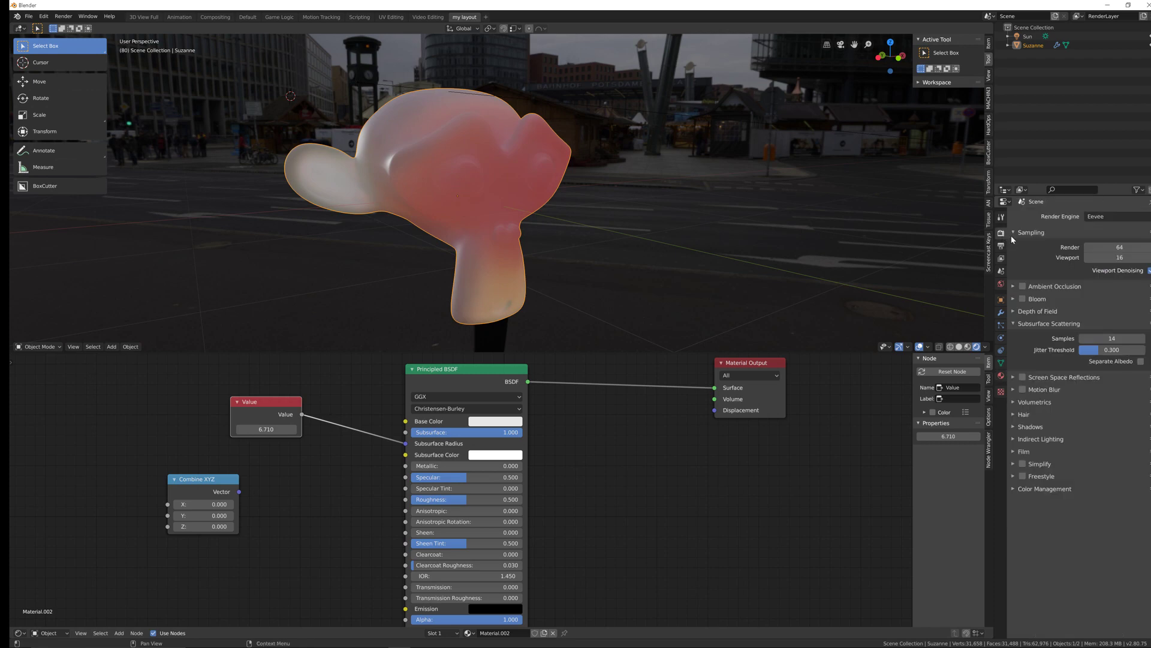
pyautogui.click(1096, 217)
pyautogui.click(1097, 251)
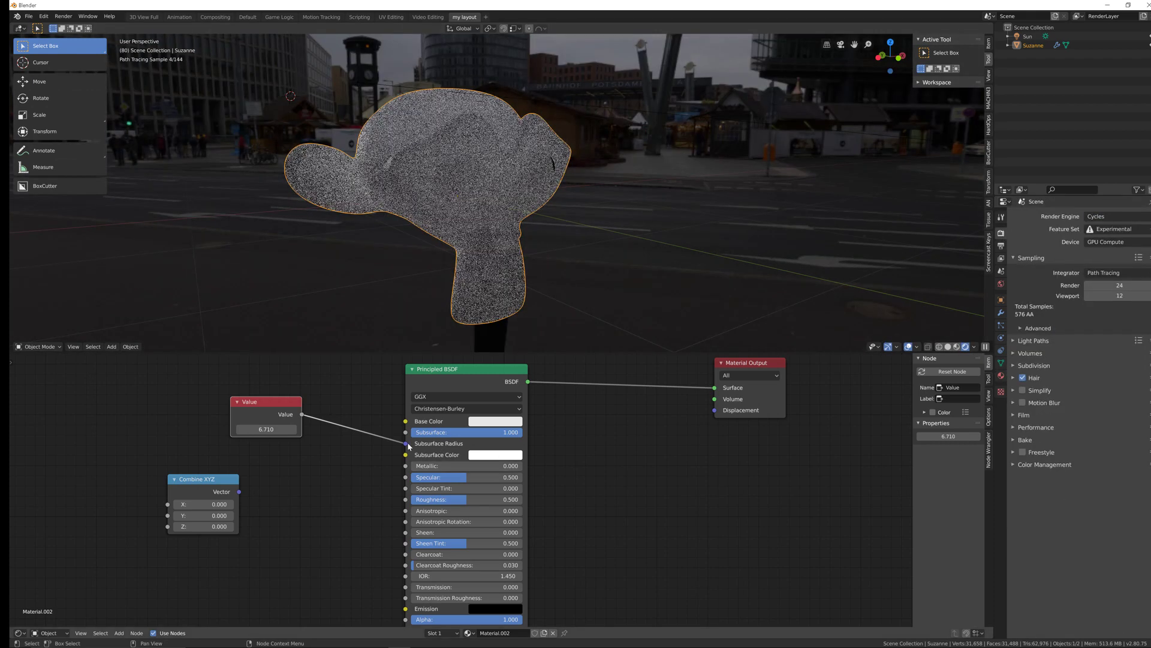
pyautogui.moveTo(406, 443); pyautogui.dragTo(349, 435)
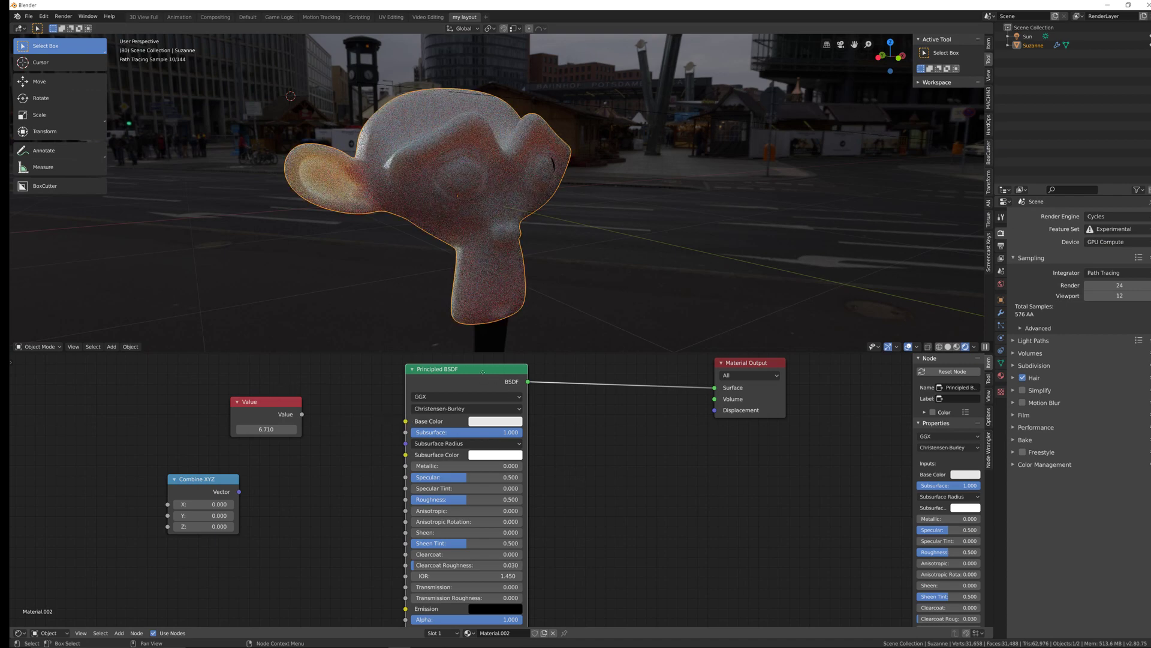
# Shift the Principled BSDF aside and add a Subsurface Scattering node between it and the Material Output.
pyautogui.moveTo(484, 372); pyautogui.dragTo(406, 374)
pyautogui.hotkey('shift', 'a')
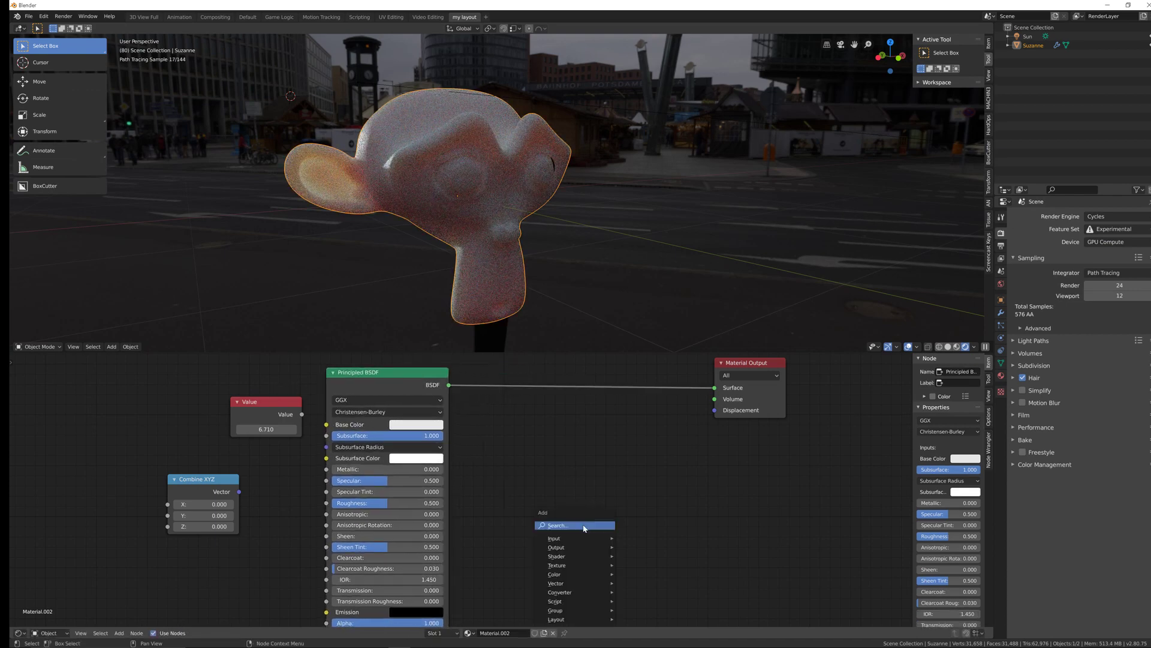
pyautogui.click(583, 526)
pyautogui.write('sub')
pyautogui.press('Return')
pyautogui.click(502, 449)
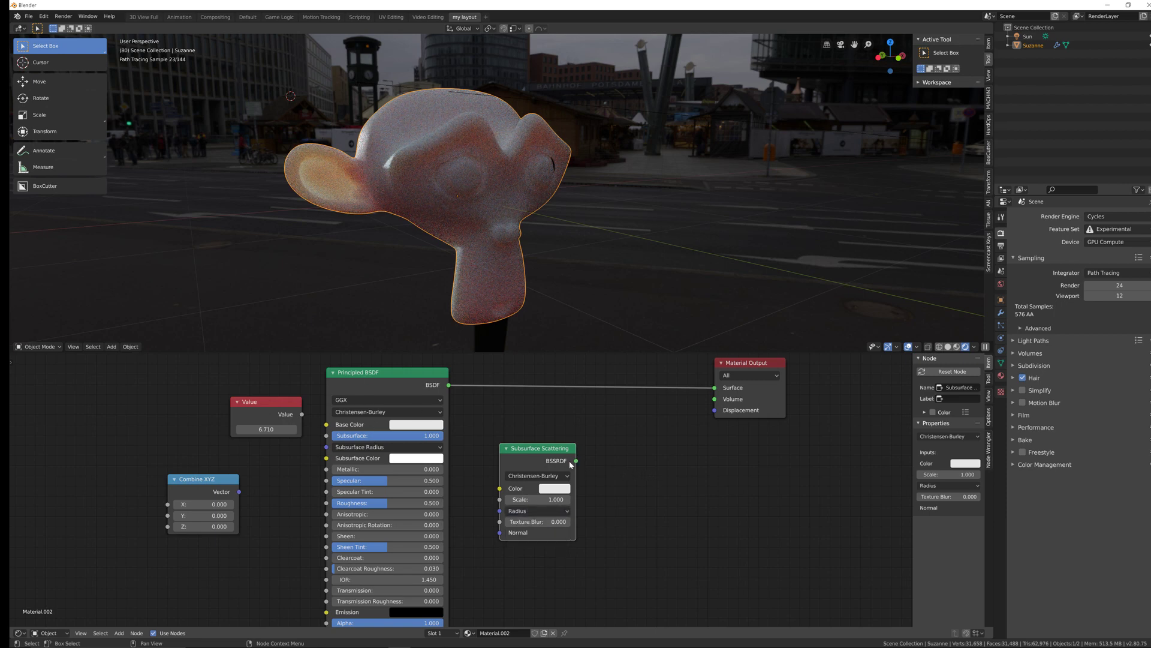
# Connect the Subsurface Scattering node to the Material Output's Surface and set its Scale to 0.1.
pyautogui.moveTo(576, 461); pyautogui.dragTo(714, 389)
pyautogui.moveTo(586, 470); pyautogui.dragTo(613, 424, button='middle')
pyautogui.moveTo(613, 424); pyautogui.dragTo(669, 423)
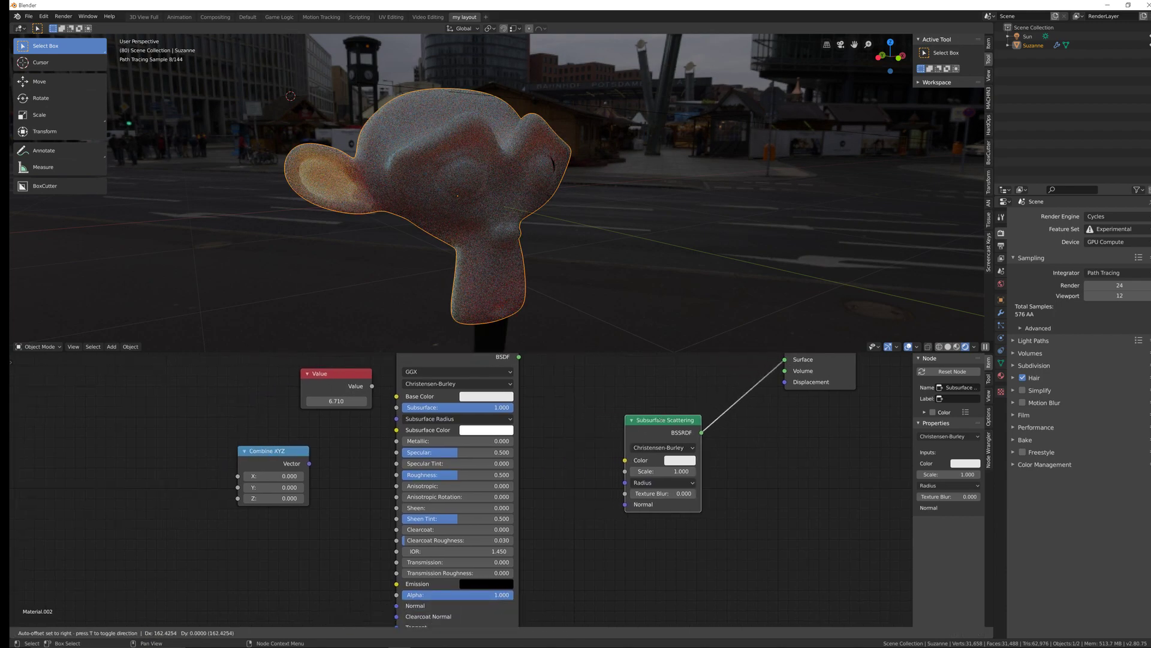
pyautogui.click(660, 472)
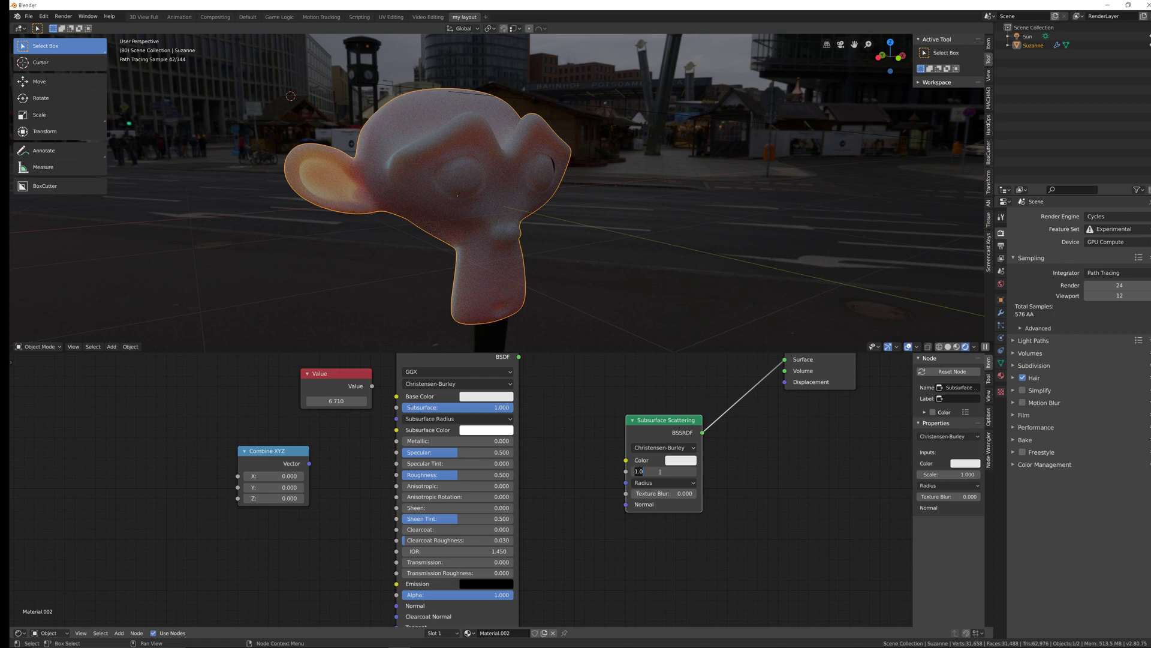
pyautogui.write('.1')
pyautogui.press('Return')
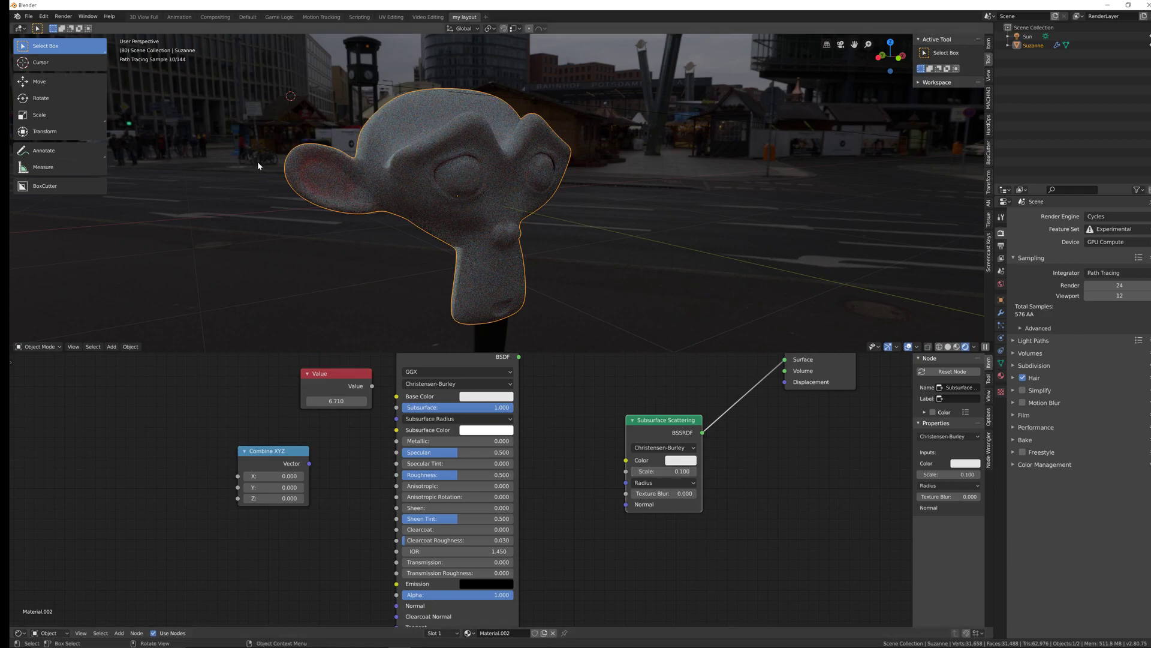
# Inspect the monkey head from the front and reconnect the Principled BSDF to the Material Output's Surface.
pyautogui.moveTo(358, 182); pyautogui.dragTo(566, 138, button='middle')
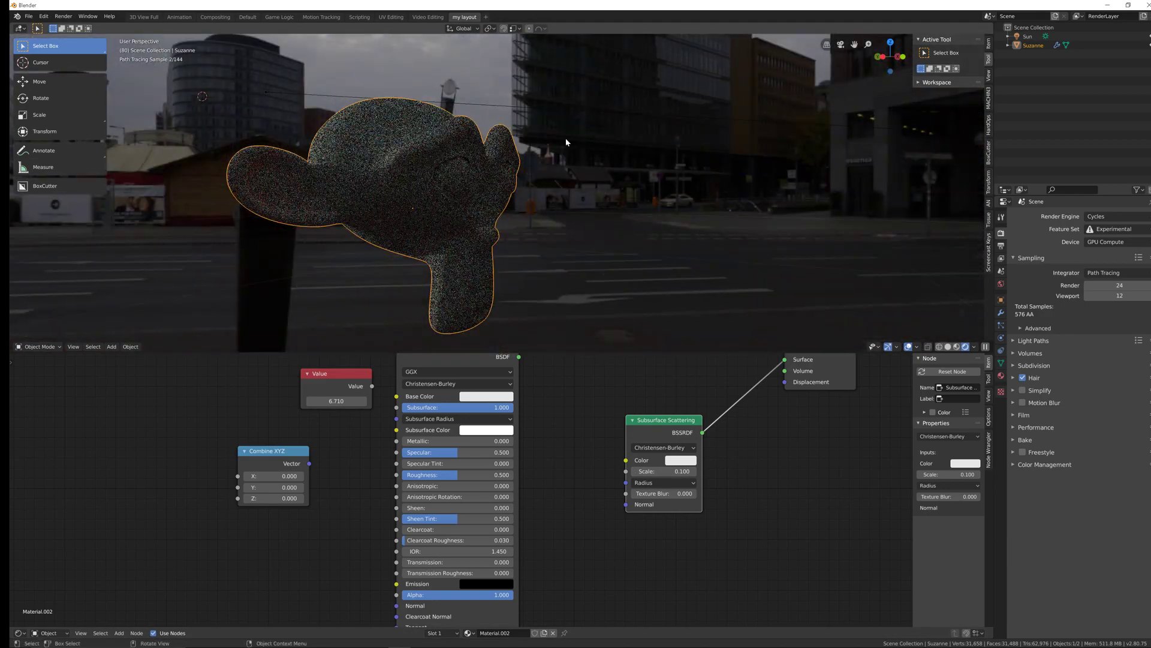
pyautogui.moveTo(442, 88); pyautogui.dragTo(516, 180, button='middle')
pyautogui.moveTo(589, 174); pyautogui.dragTo(617, 257, button='middle')
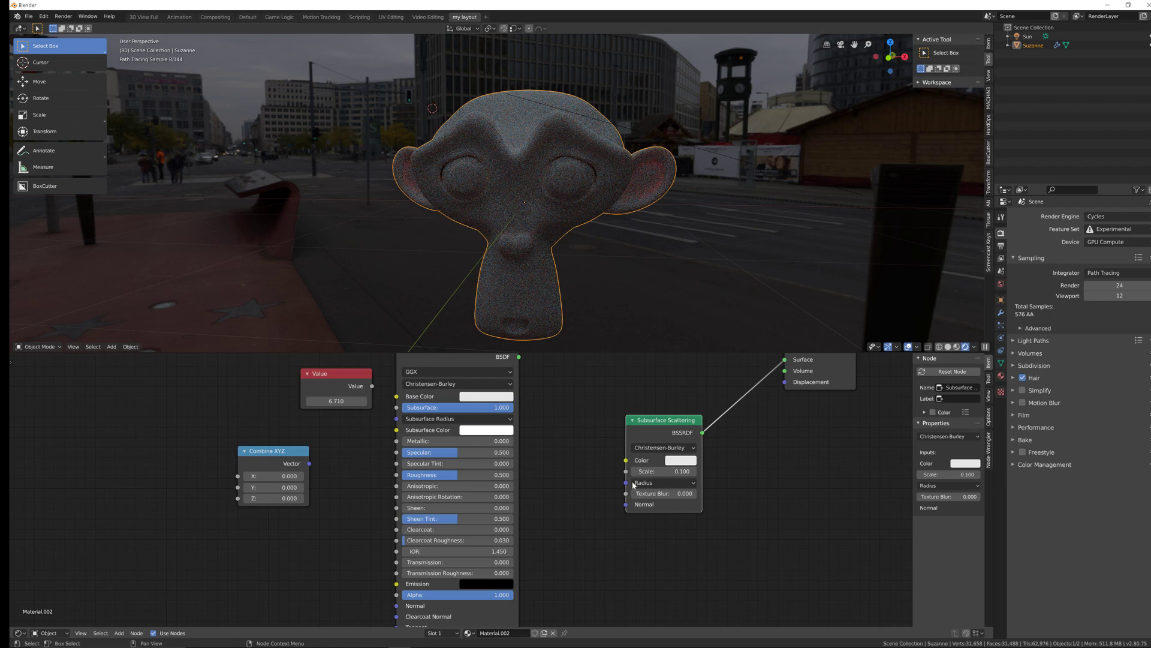
pyautogui.moveTo(652, 443); pyautogui.dragTo(622, 519, button='middle')
pyautogui.moveTo(488, 436); pyautogui.dragTo(755, 436)
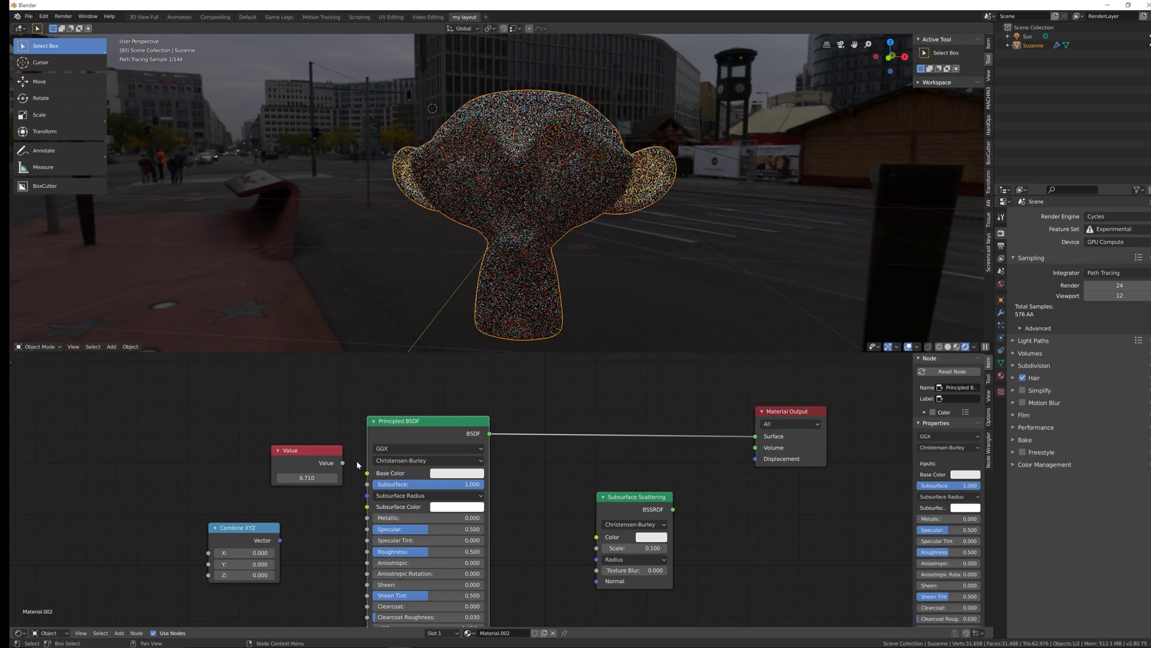
# Move the Value node out of the way and reposition the Combine XYZ node beside the Principled BSDF.
pyautogui.moveTo(317, 451); pyautogui.dragTo(204, 394)
pyautogui.moveTo(311, 491); pyautogui.dragTo(421, 432, button='middle')
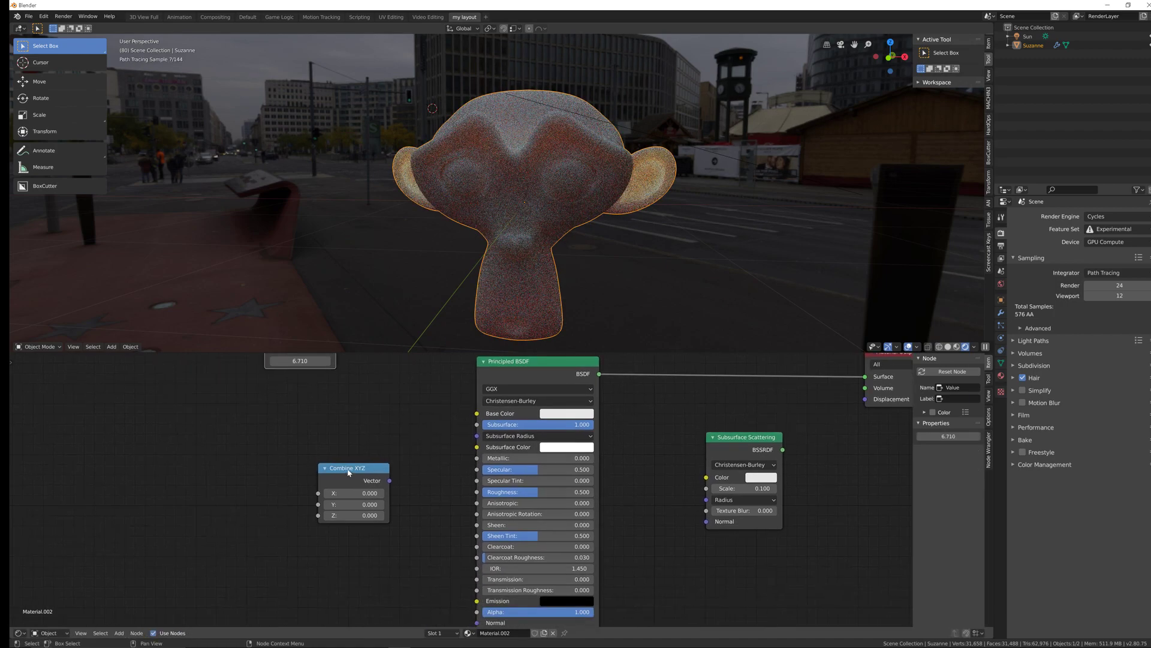
pyautogui.moveTo(357, 472); pyautogui.dragTo(420, 442)
# Reset the three Subsurface Radius values of the Principled BSDF to 0 in the Cycles setup.
pyautogui.click(531, 436)
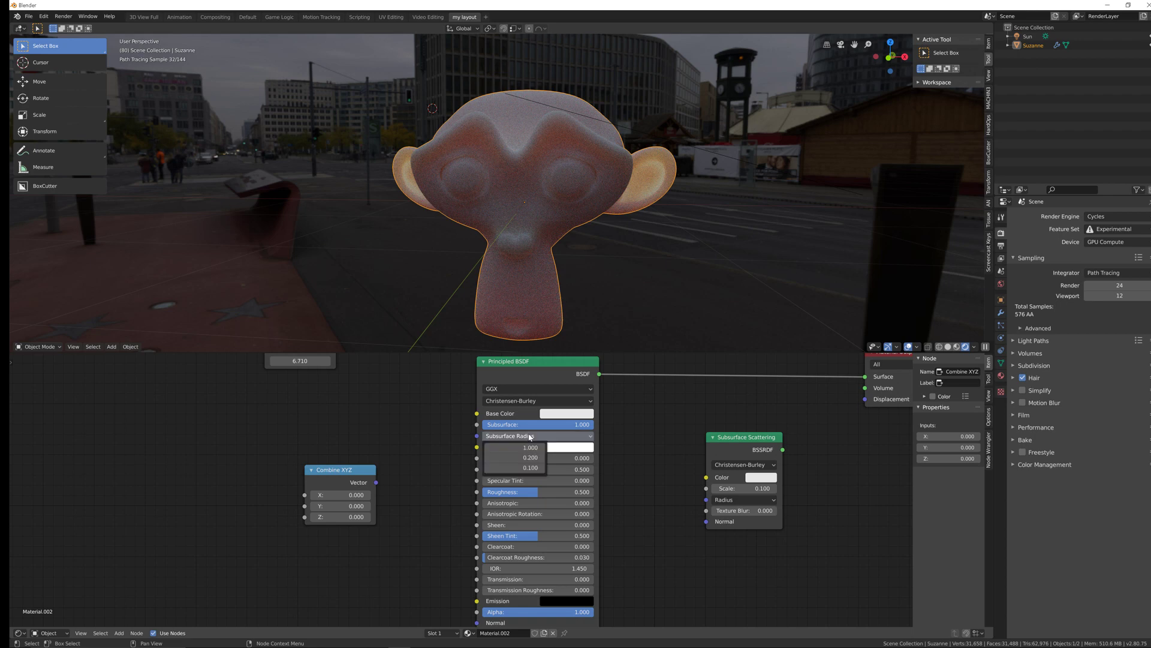
pyautogui.moveTo(532, 447); pyautogui.dragTo(527, 467)
pyautogui.write('0')
pyautogui.press('Return')
# Connect the Combine XYZ vector to Subsurface Radius and raise its X value to 4.8.
pyautogui.moveTo(375, 483); pyautogui.dragTo(472, 437)
pyautogui.moveTo(347, 495); pyautogui.dragTo(376, 495)
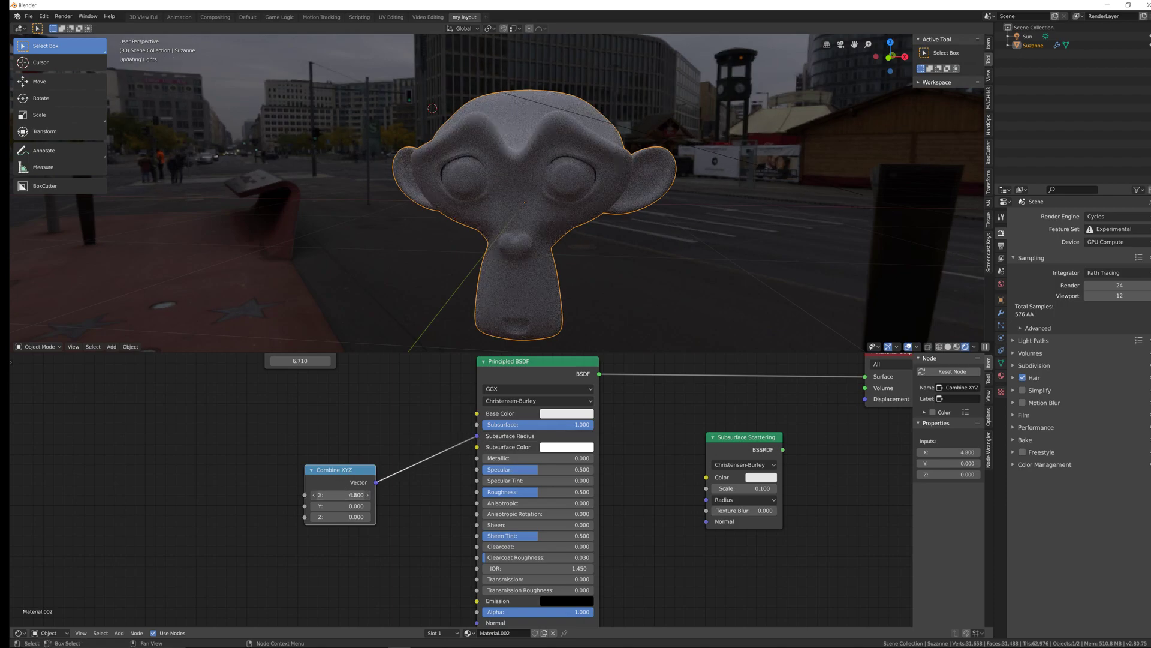
# Reset the Combine XYZ node's X value to 0 and reposition the node beside the Principled BSDF.
pyautogui.click(345, 495)
pyautogui.write('0')
pyautogui.press('Return')
pyautogui.moveTo(329, 475); pyautogui.dragTo(358, 453)
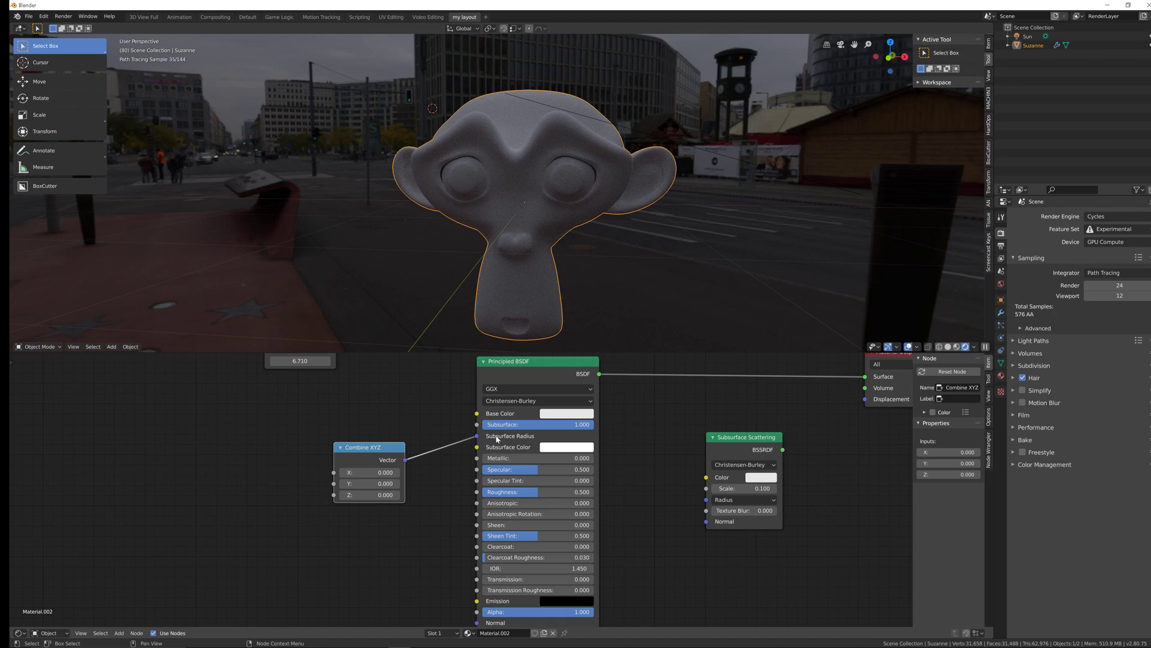
pyautogui.moveTo(378, 453); pyautogui.dragTo(349, 454)
pyautogui.moveTo(349, 455); pyautogui.dragTo(375, 441, button='middle')
pyautogui.click(216, 475)
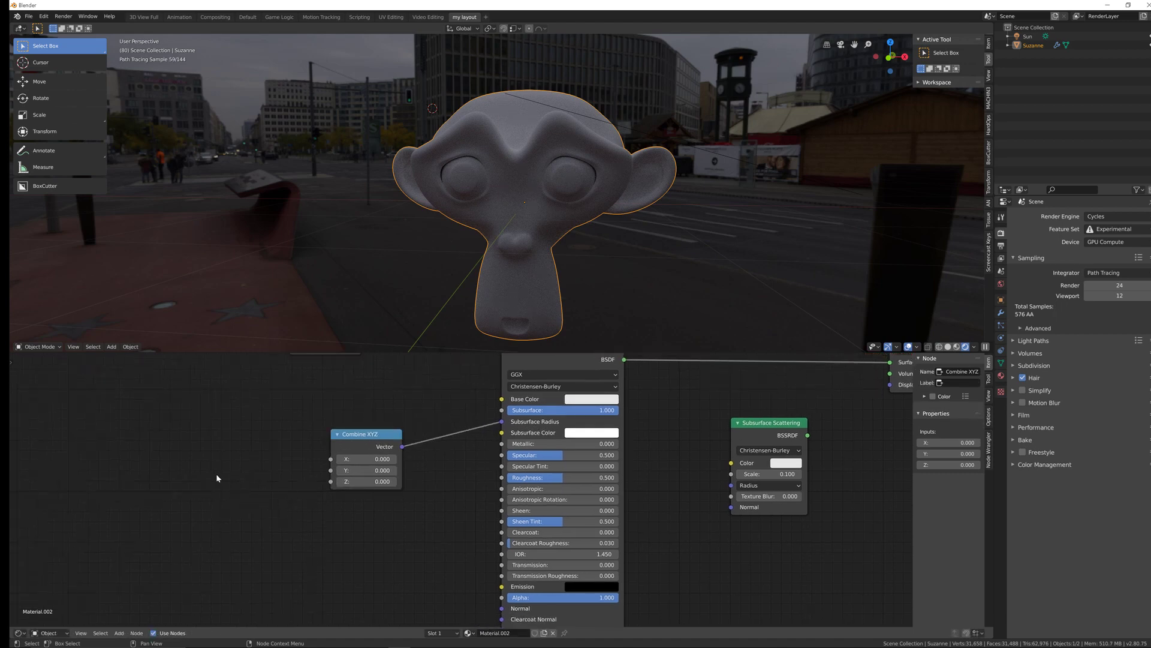
# Add a Value node in front of the Combine XYZ node and duplicate it twice to make a column of three.
pyautogui.hotkey('shift', 'a')
pyautogui.click(156, 478)
pyautogui.write('val')
pyautogui.press('Return')
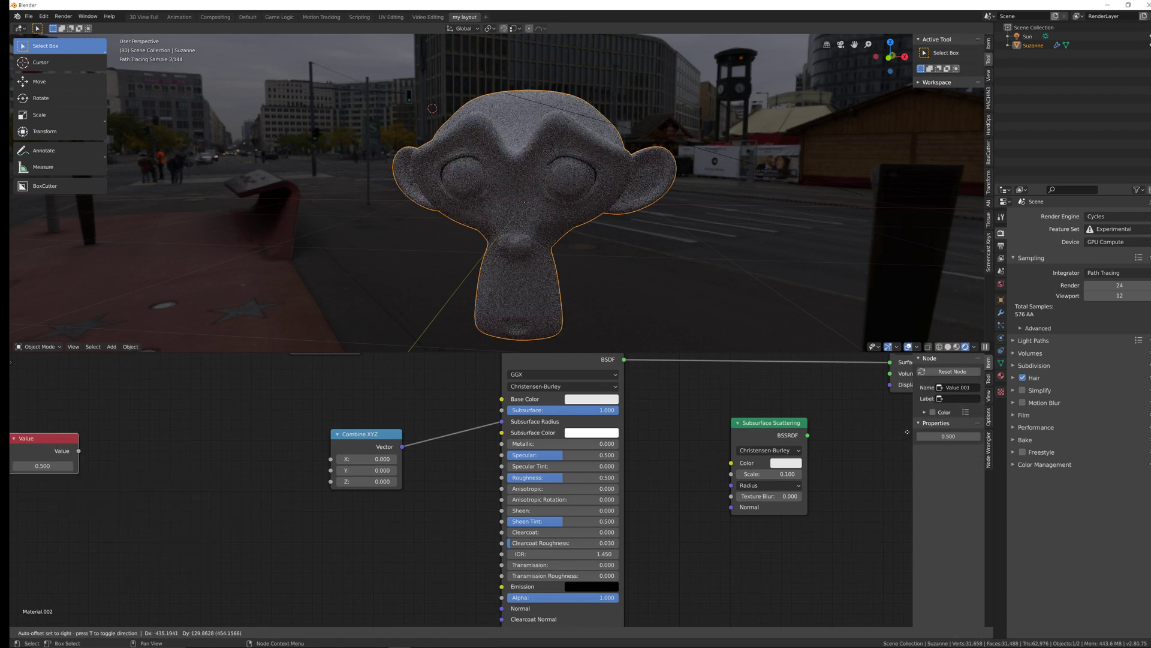
pyautogui.click(69, 409)
pyautogui.hotkey('shift', 'd')
pyautogui.click(112, 479)
pyautogui.hotkey('shift', 'd')
pyautogui.click(111, 546)
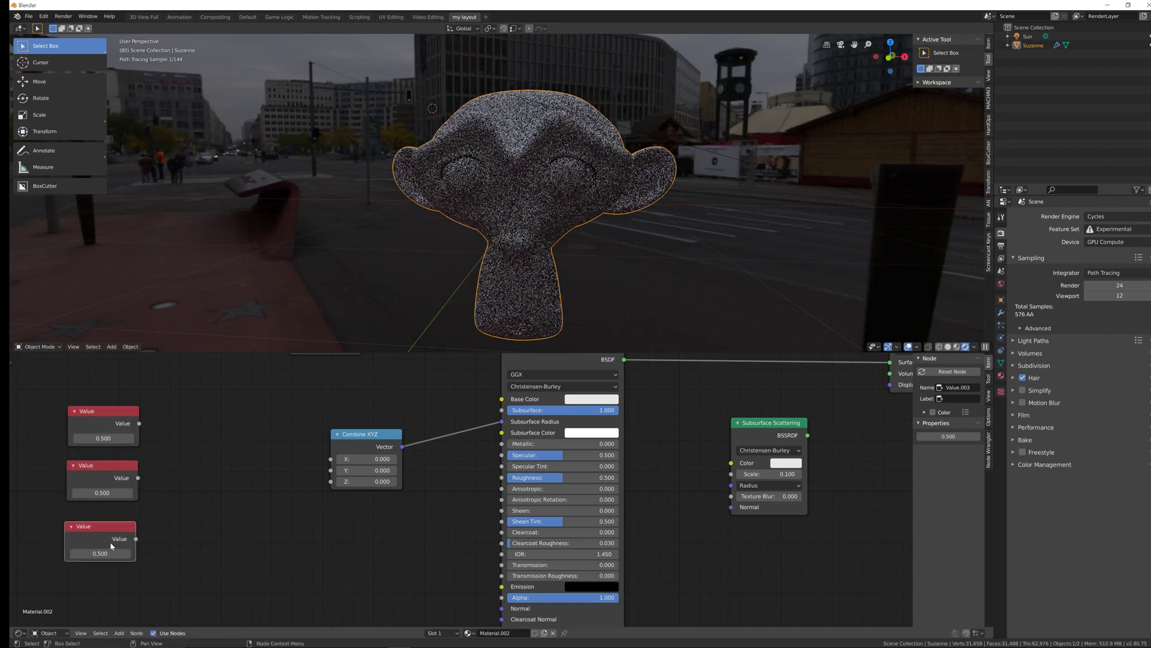
pyautogui.hotkey('shift', 's')
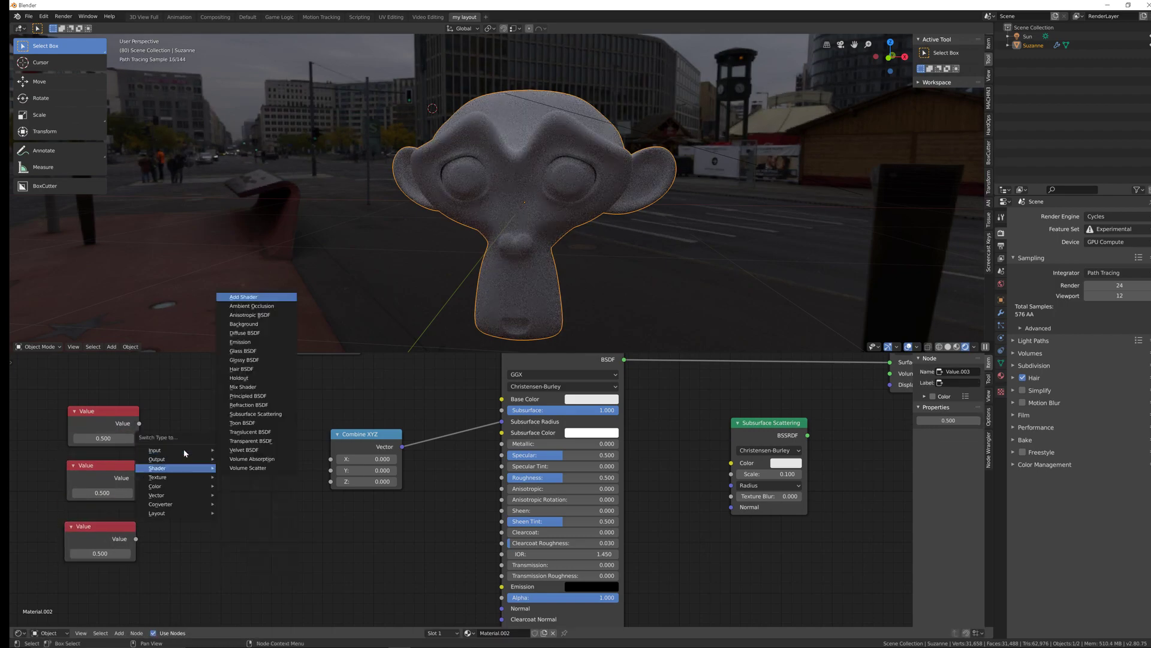
pyautogui.press('Escape')
pyautogui.press('a')
pyautogui.press('t')
pyautogui.press('h')
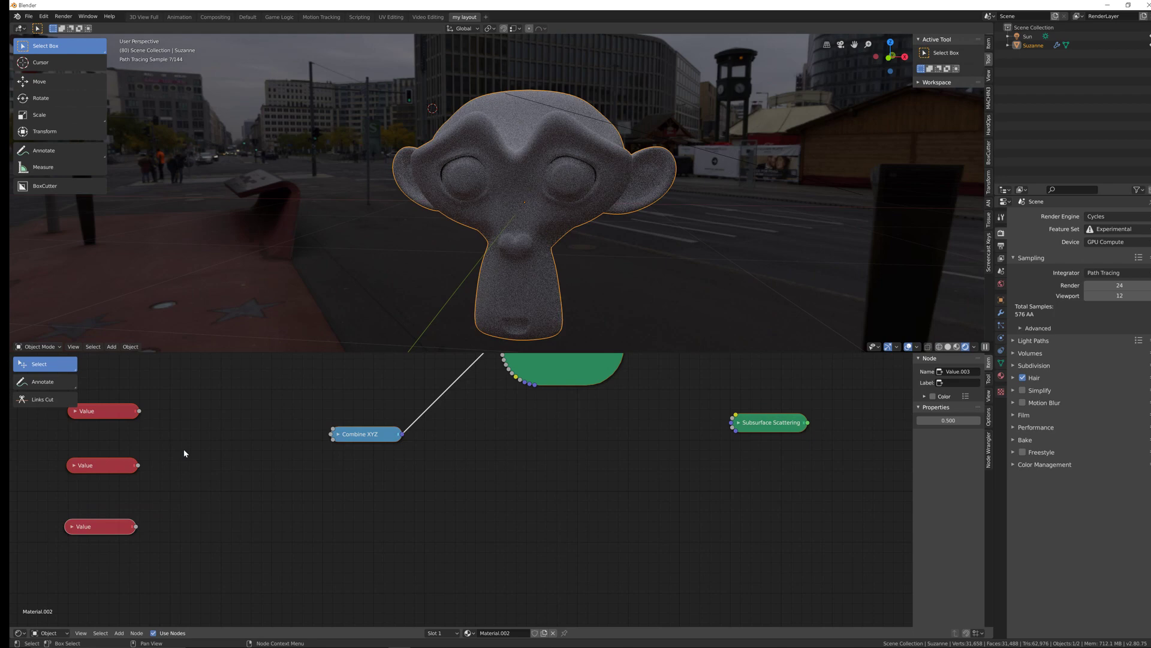
# Add a Math node beside the Value nodes and expand the three collapsed Value nodes.
pyautogui.hotkey('ctrl', 'f')
pyautogui.write('math')
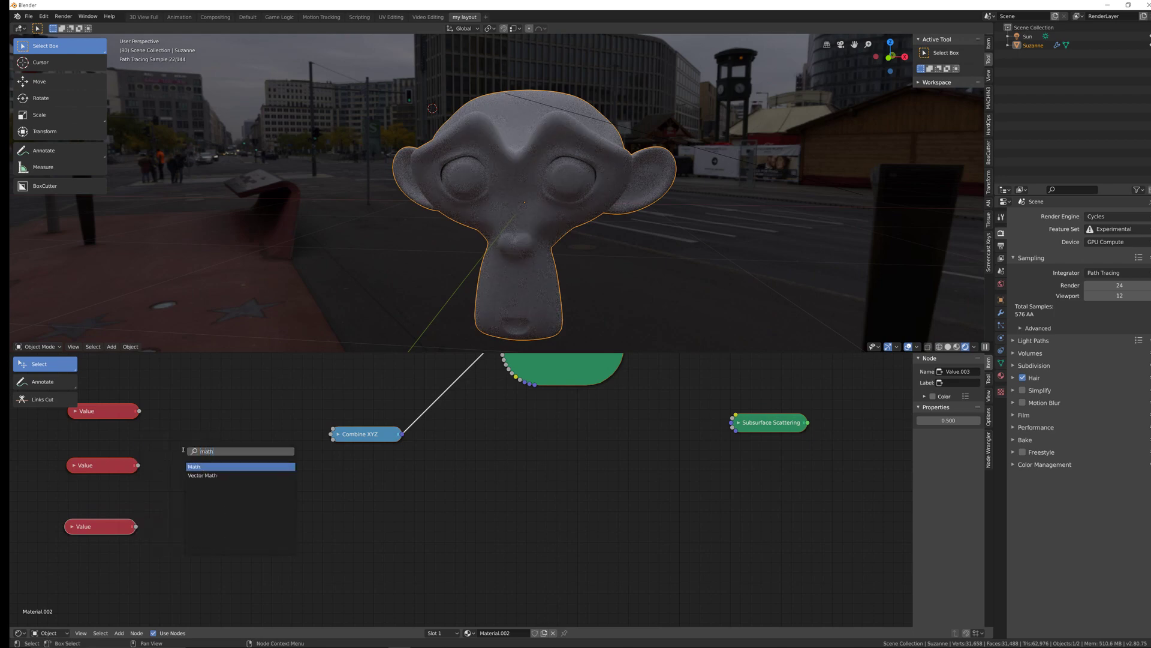
pyautogui.press('Return')
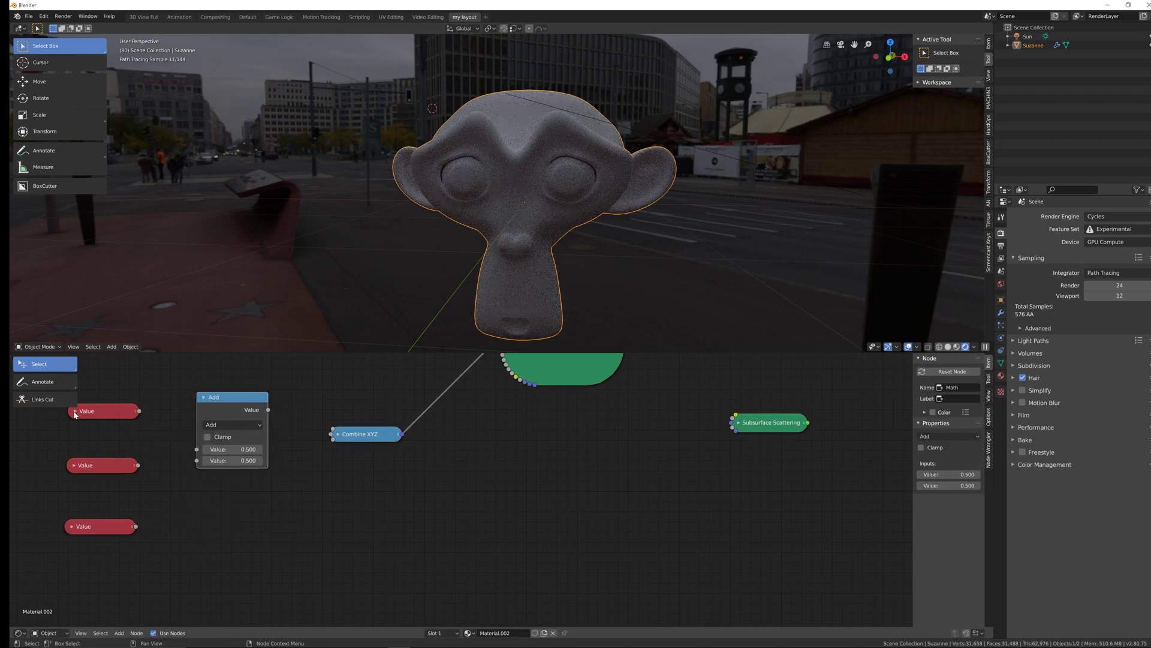
pyautogui.click(74, 411)
pyautogui.click(73, 465)
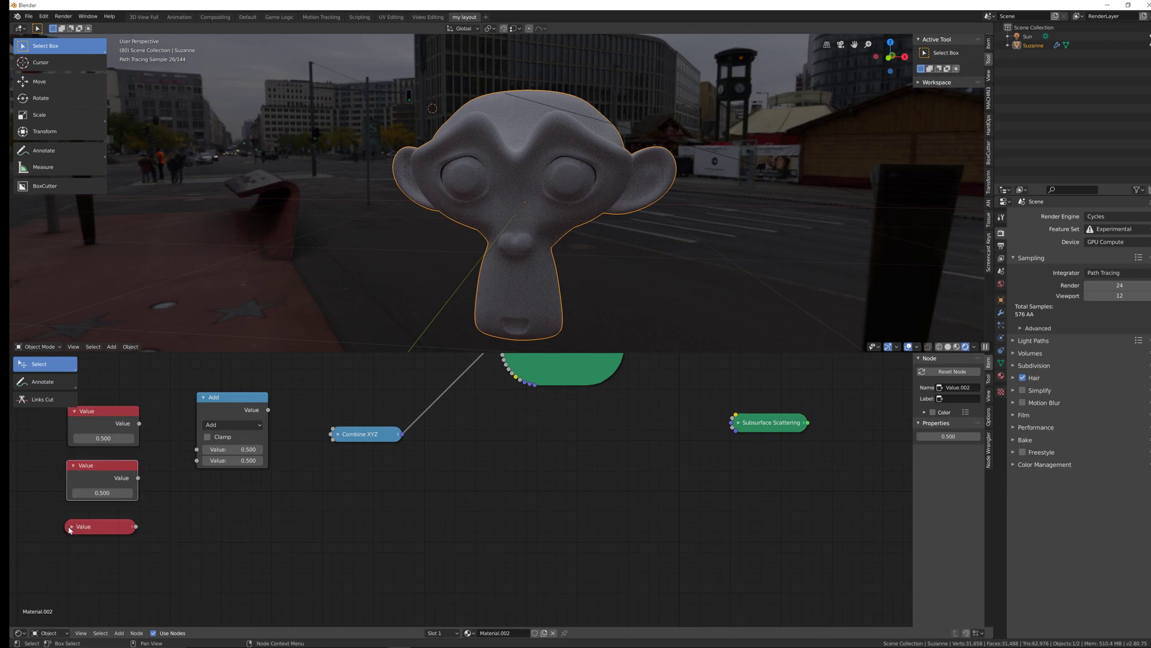
pyautogui.click(70, 528)
# Set the Math node's operation to Multiply and duplicate it twice to form a column of three.
pyautogui.click(222, 423)
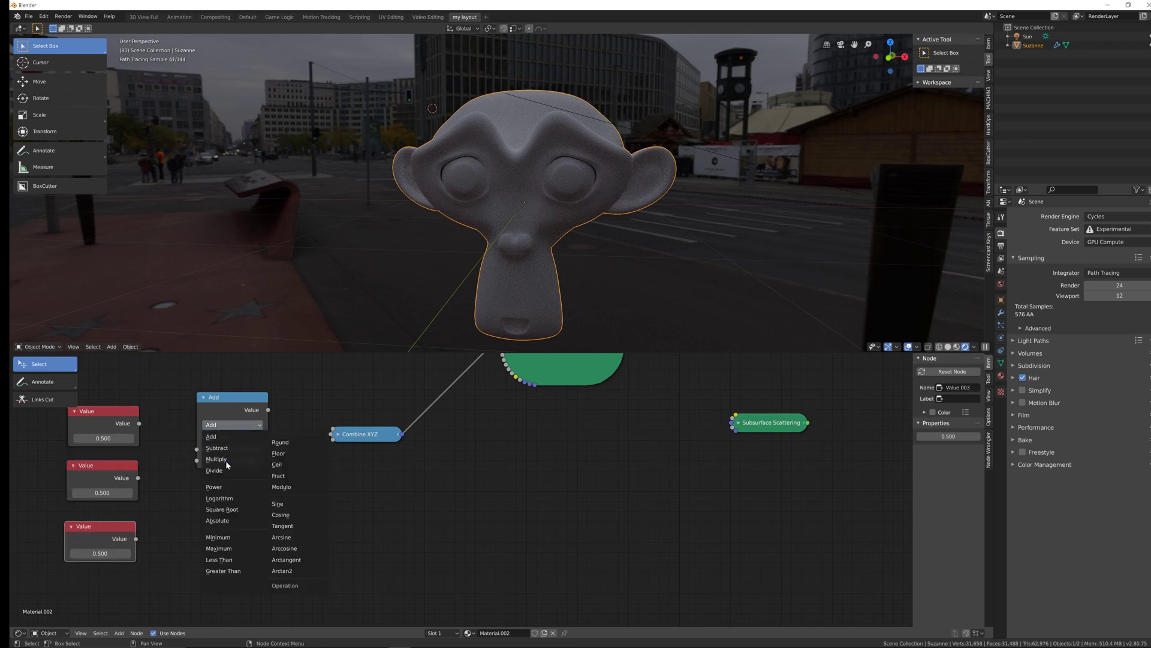
pyautogui.click(216, 458)
pyautogui.moveTo(238, 397); pyautogui.dragTo(244, 370)
pyautogui.hotkey('shift', 'd')
pyautogui.click(240, 460)
pyautogui.hotkey('shift', 'd')
pyautogui.click(235, 562)
# Connect each of the three Value nodes to the first input of its own Multiply node.
pyautogui.moveTo(125, 472); pyautogui.dragTo(134, 454, button='middle')
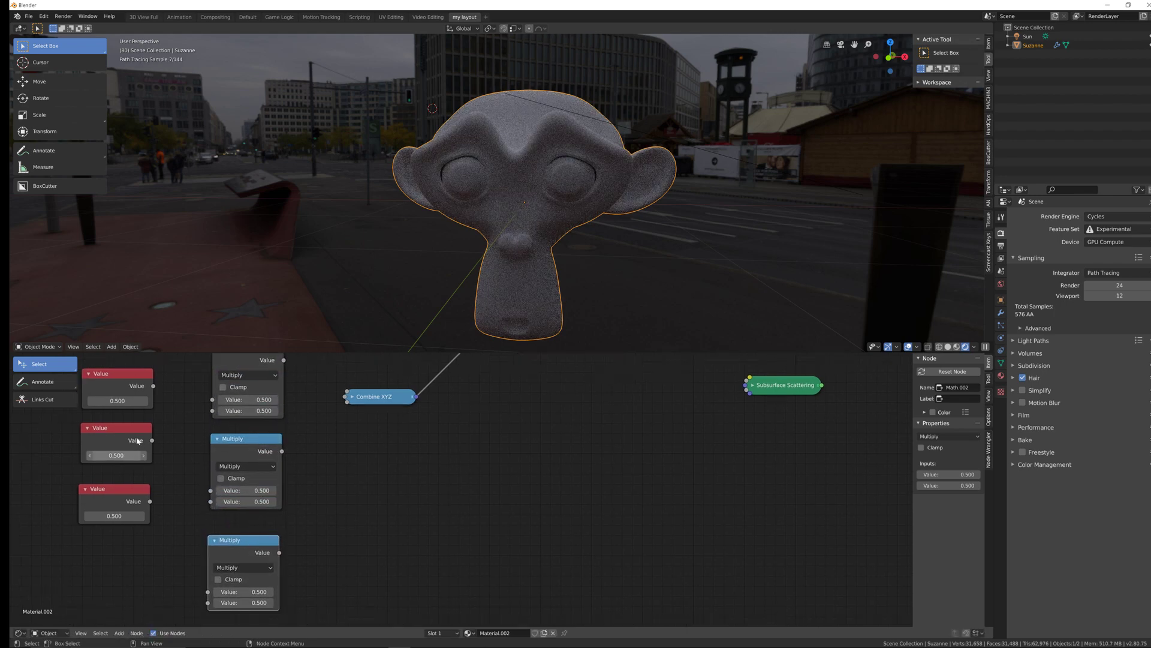
pyautogui.moveTo(155, 388); pyautogui.dragTo(213, 399)
pyautogui.moveTo(153, 441); pyautogui.dragTo(207, 591)
# Add a fourth Value node below the three existing ones.
pyautogui.moveTo(67, 601); pyautogui.dragTo(124, 565, button='middle')
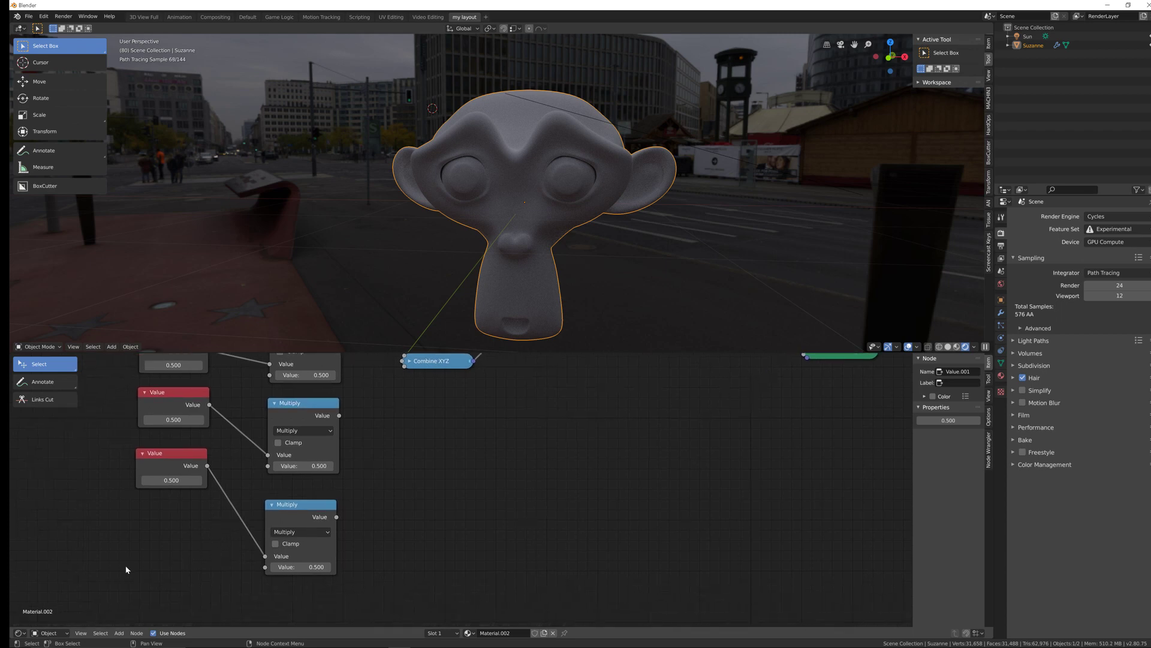
pyautogui.hotkey('shift', 'a')
pyautogui.click(125, 564)
pyautogui.write('val')
pyautogui.press('Return')
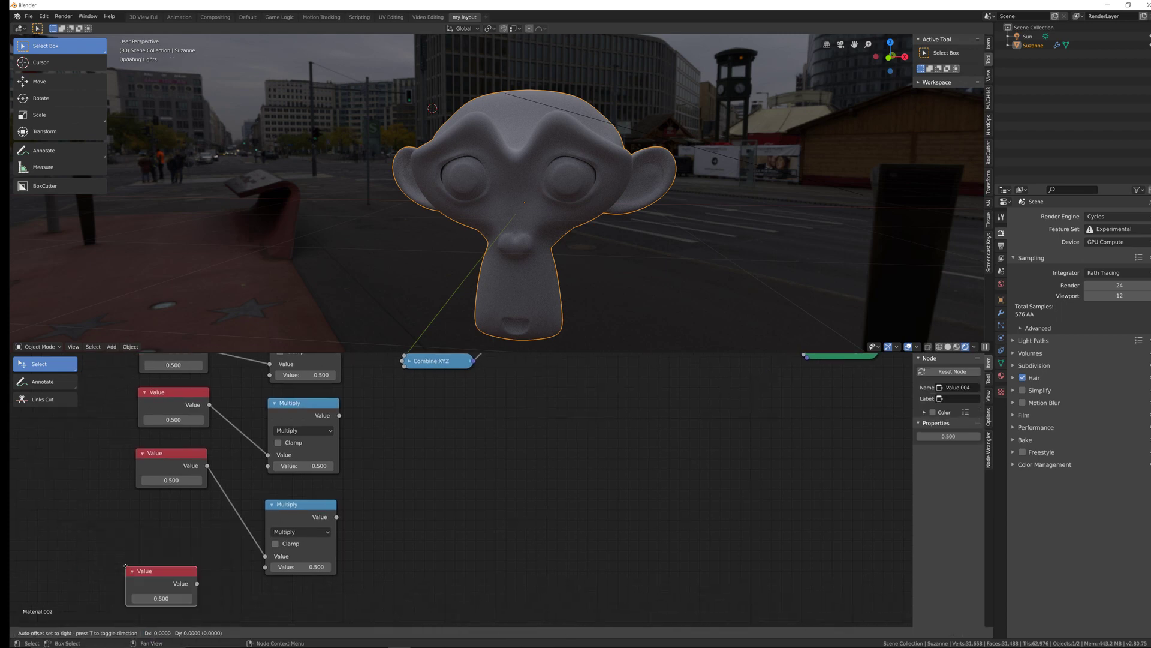
pyautogui.click(76, 525)
# Connect the fourth Value node to the second input of all three Multiply nodes.
pyautogui.moveTo(177, 368); pyautogui.dragTo(204, 442, button='middle')
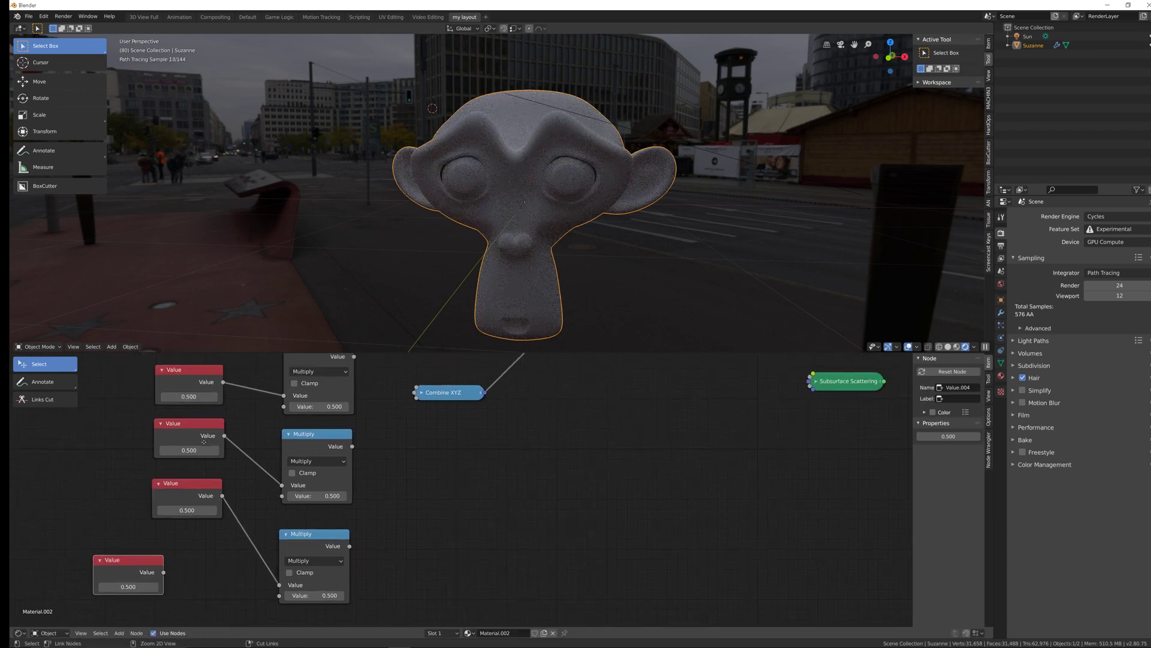
pyautogui.moveTo(164, 572); pyautogui.dragTo(283, 407)
pyautogui.moveTo(163, 572); pyautogui.dragTo(282, 496)
pyautogui.moveTo(164, 572); pyautogui.dragTo(278, 596)
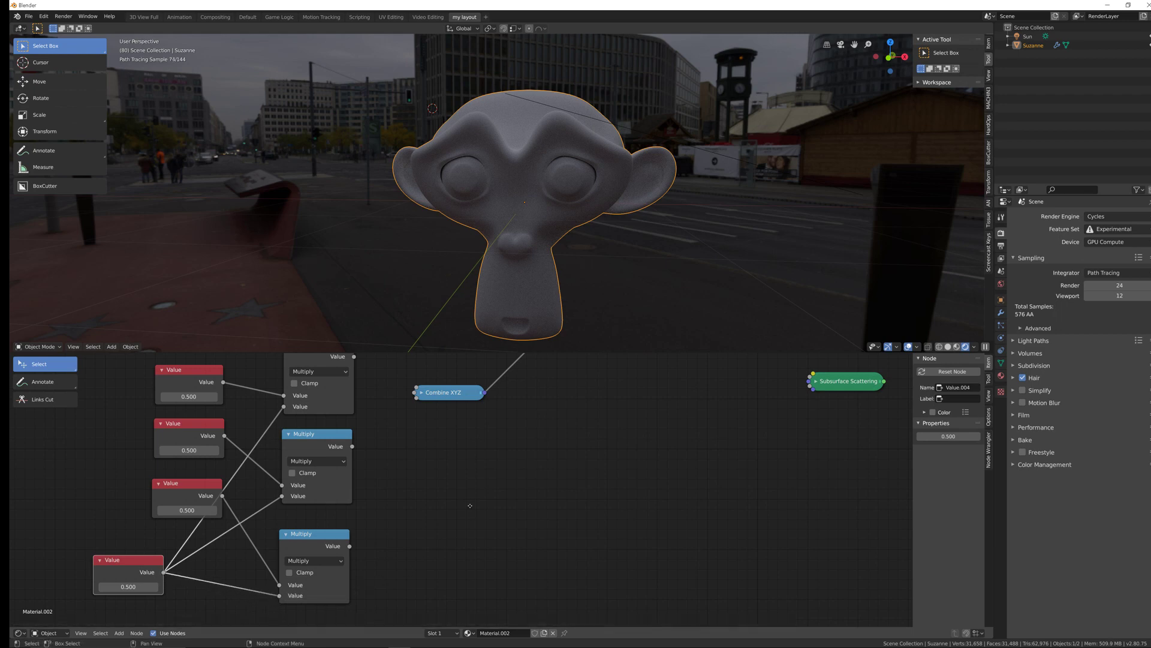
# Expand the collapsed Combine XYZ and Principled BSDF nodes.
pyautogui.scroll(-5, 433, 506)
pyautogui.scroll(5, 410, 508)
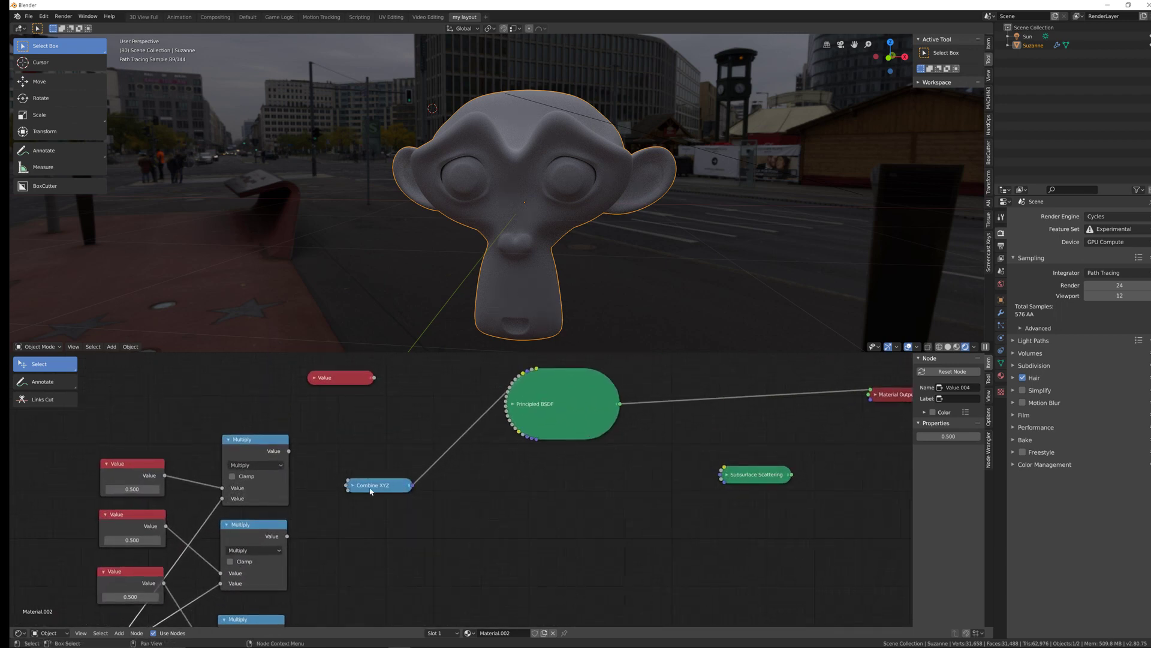
pyautogui.click(354, 486)
pyautogui.click(513, 405)
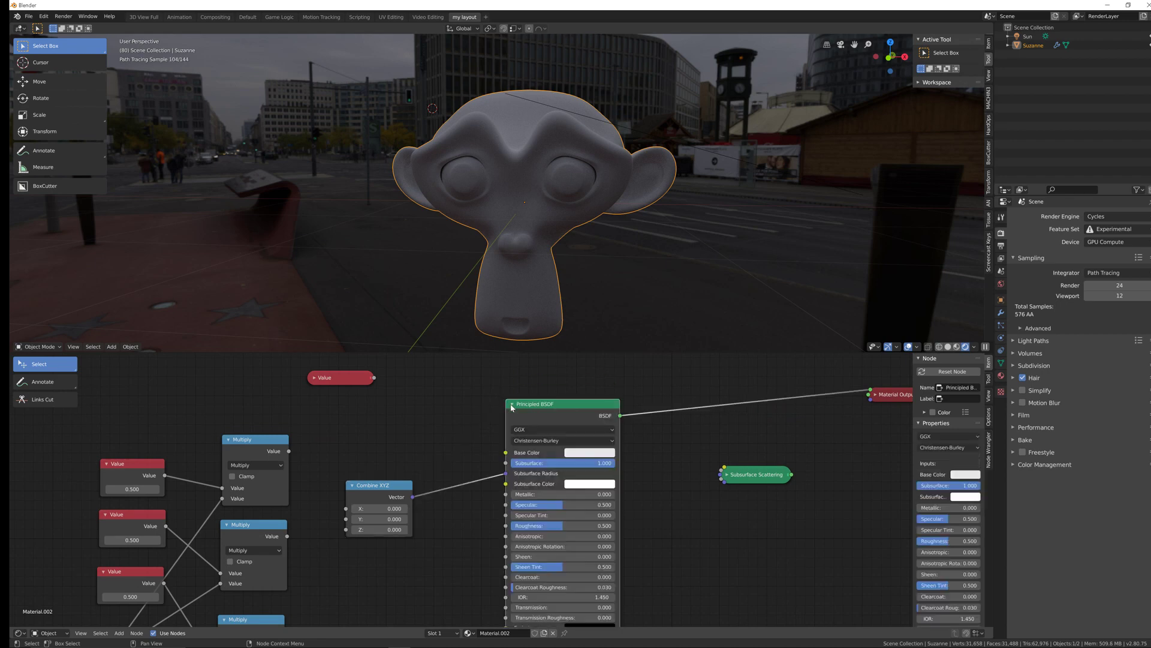
# Connect the three Multiply outputs to the X, Y and Z inputs of the Combine XYZ node.
pyautogui.moveTo(345, 515); pyautogui.dragTo(385, 470, button='middle')
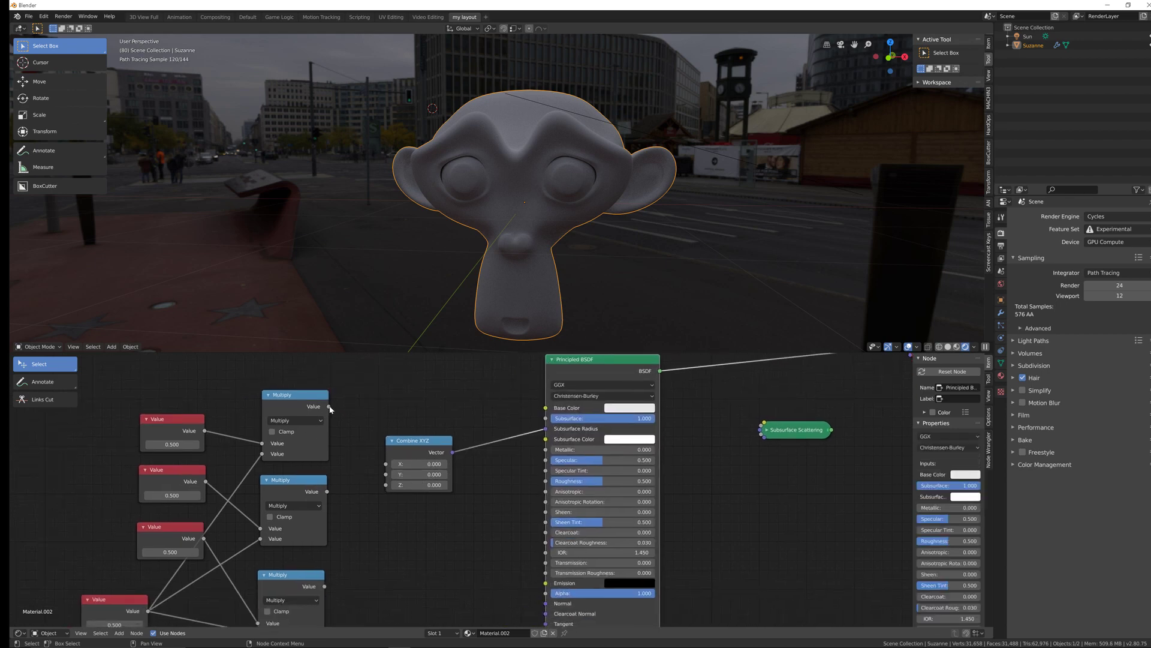
pyautogui.moveTo(329, 407); pyautogui.dragTo(330, 425)
pyautogui.moveTo(387, 467); pyautogui.dragTo(385, 464)
pyautogui.moveTo(327, 491); pyautogui.dragTo(386, 475)
pyautogui.moveTo(325, 586); pyautogui.dragTo(386, 485)
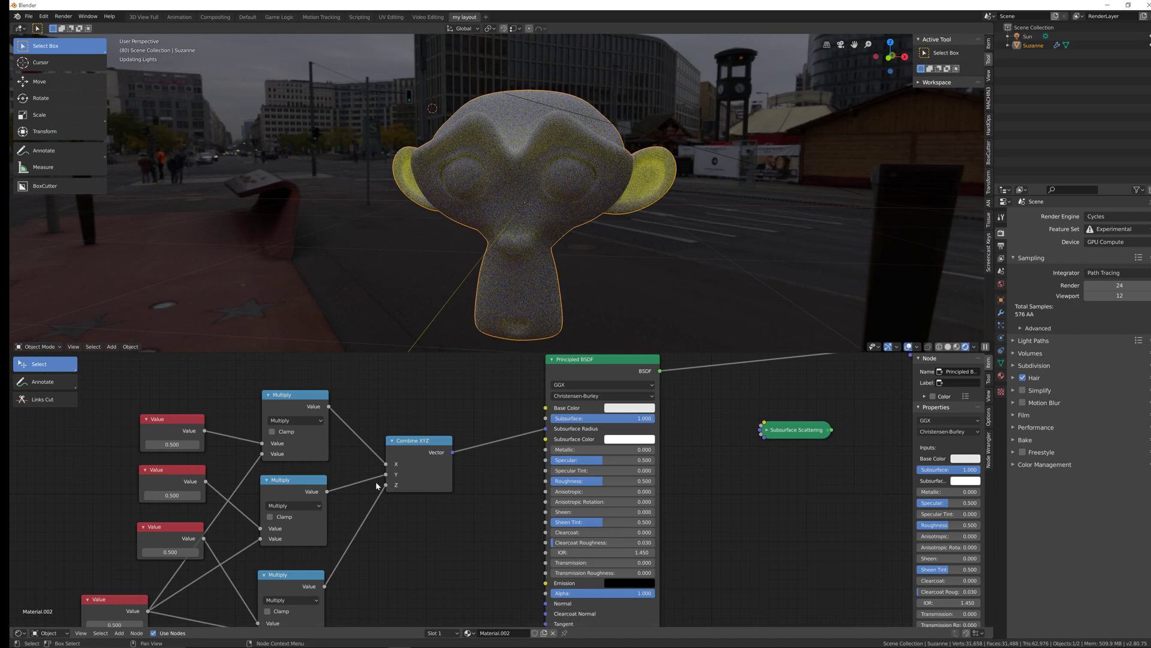
# Set the three separate Value nodes to 1, 0.2 and 0.1 from first to third.
pyautogui.moveTo(365, 480); pyautogui.dragTo(427, 439, button='middle')
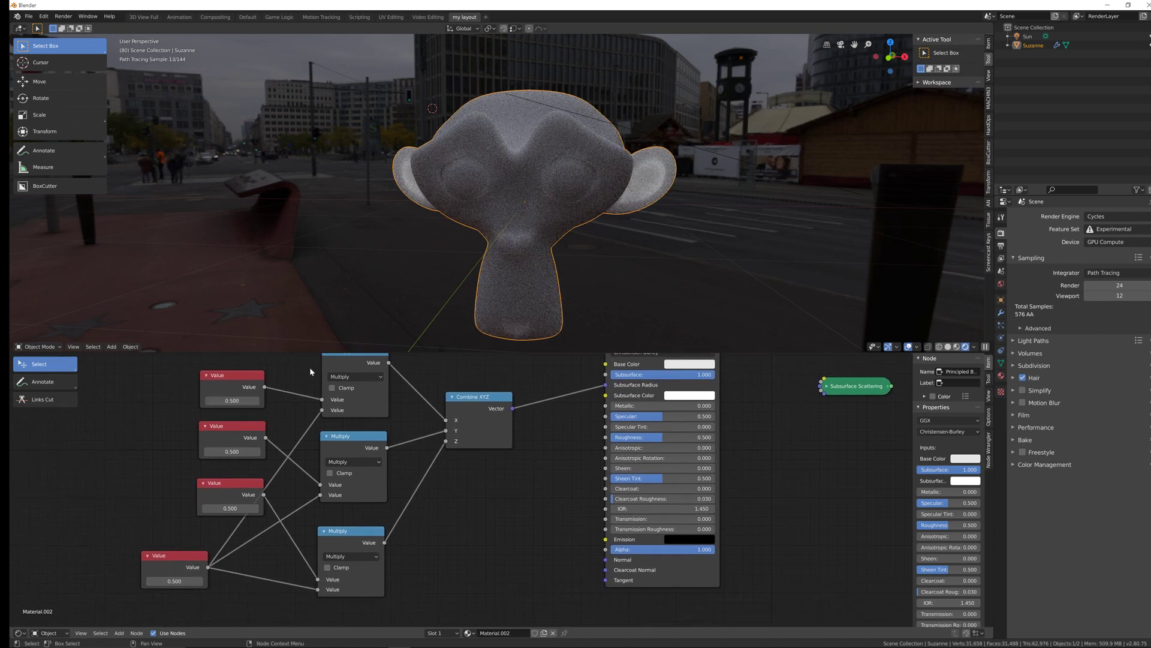
pyautogui.moveTo(232, 399); pyautogui.dragTo(242, 396, button='middle')
pyautogui.click(242, 396)
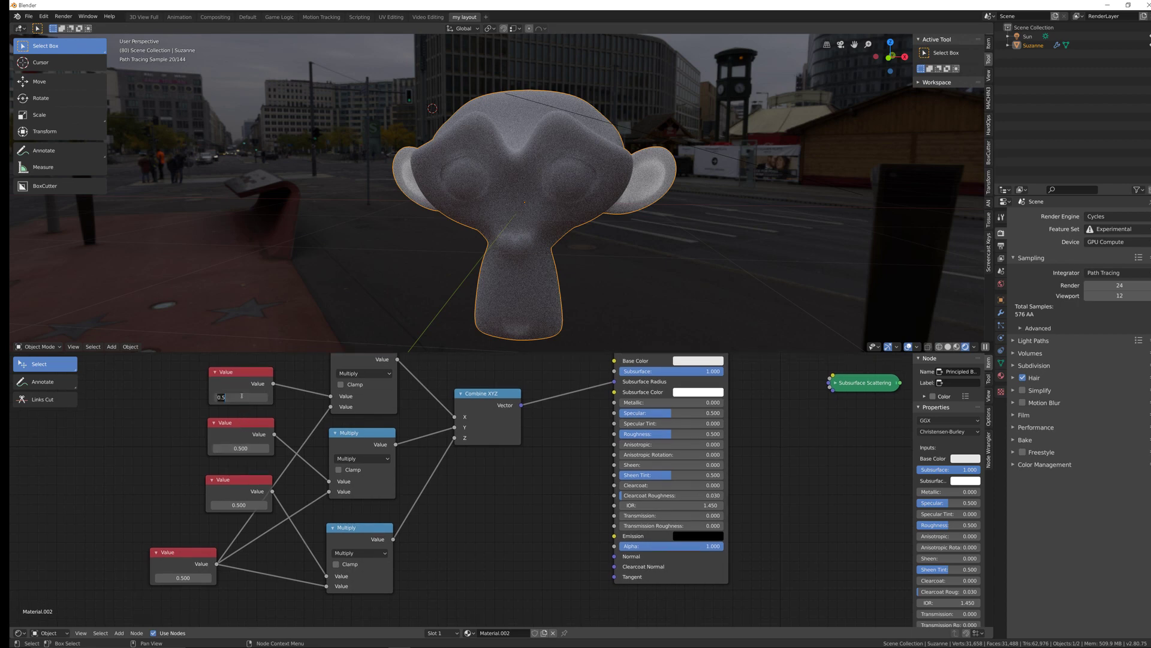
pyautogui.write('1')
pyautogui.press('Return')
pyautogui.click(241, 448)
pyautogui.click(235, 504)
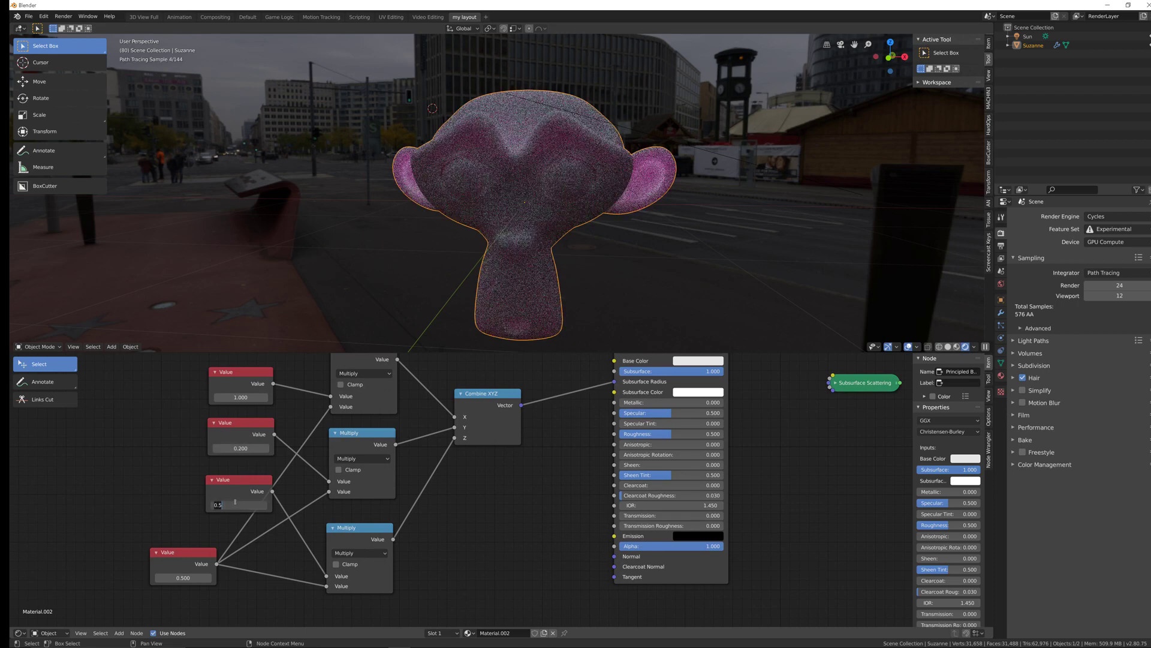
pyautogui.press('Return')
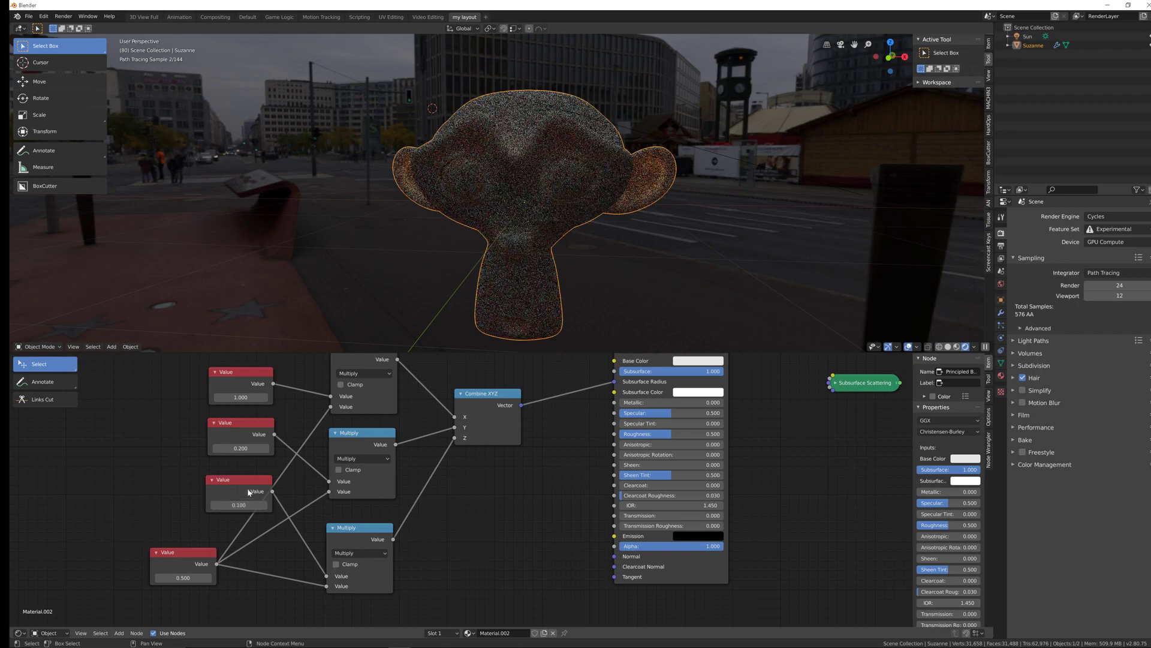
# Raise the shared Value node feeding all Multiply nodes to 1.25 and view the monkey head from the side.
pyautogui.moveTo(527, 217); pyautogui.dragTo(456, 222, button='middle')
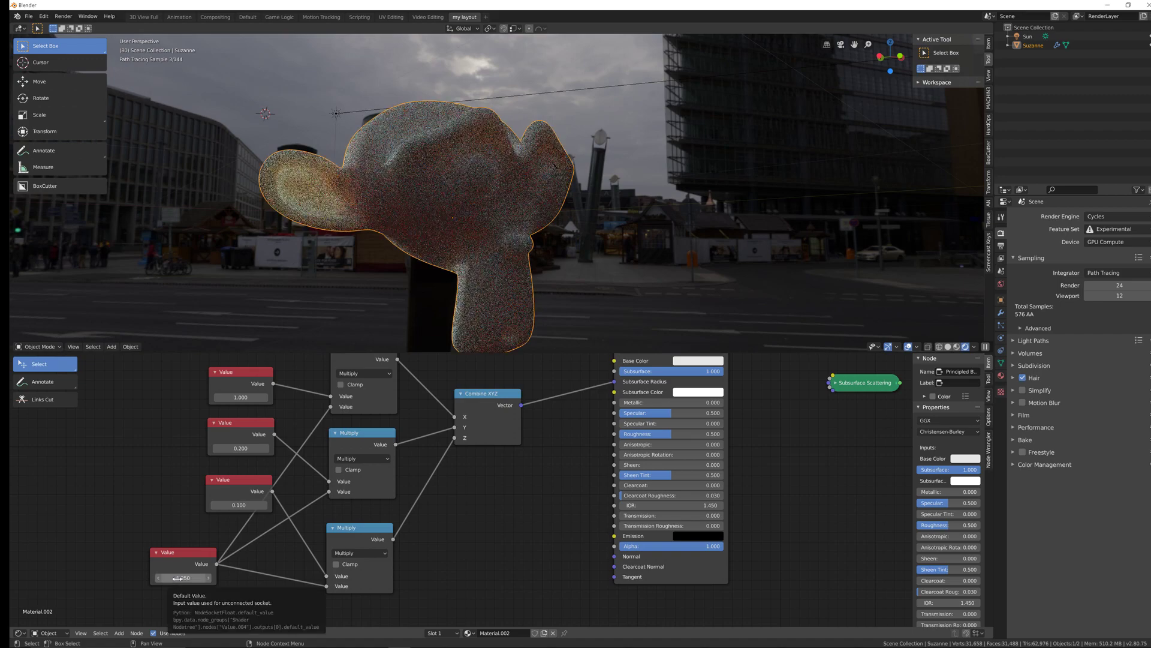
pyautogui.moveTo(419, 250); pyautogui.dragTo(398, 257, button='middle')
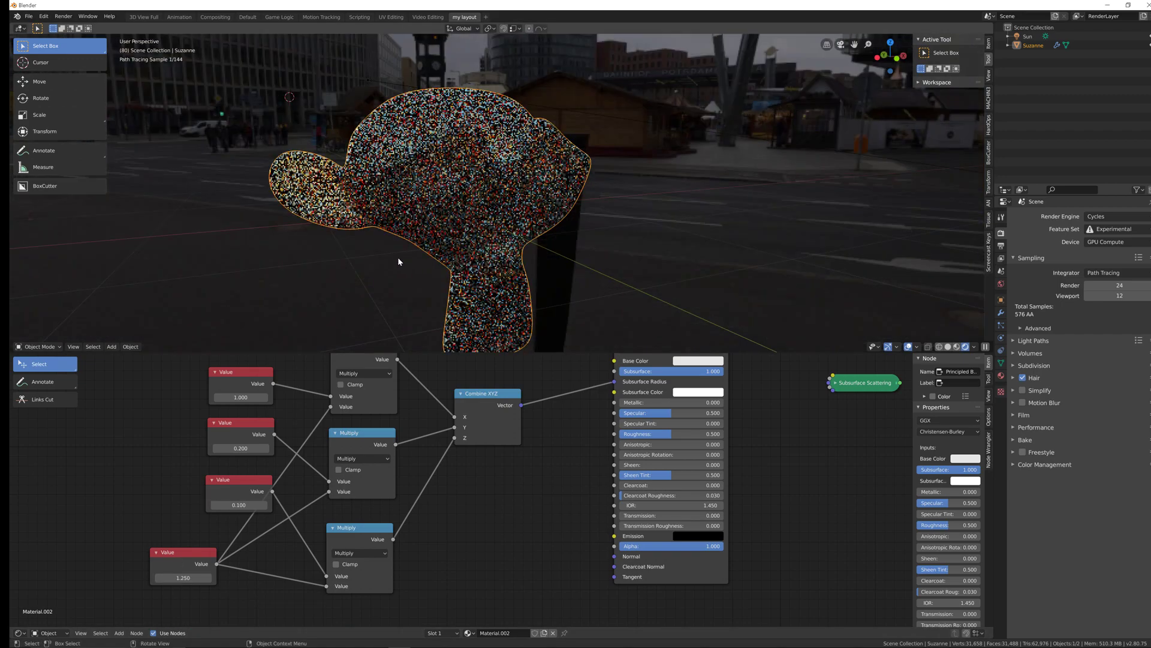
pyautogui.scroll(-3, 427, 199)
# Spread the four Value nodes farther away from the Multiply nodes to make room between them.
pyautogui.moveTo(242, 368); pyautogui.dragTo(186, 360)
pyautogui.moveTo(237, 423); pyautogui.dragTo(162, 422)
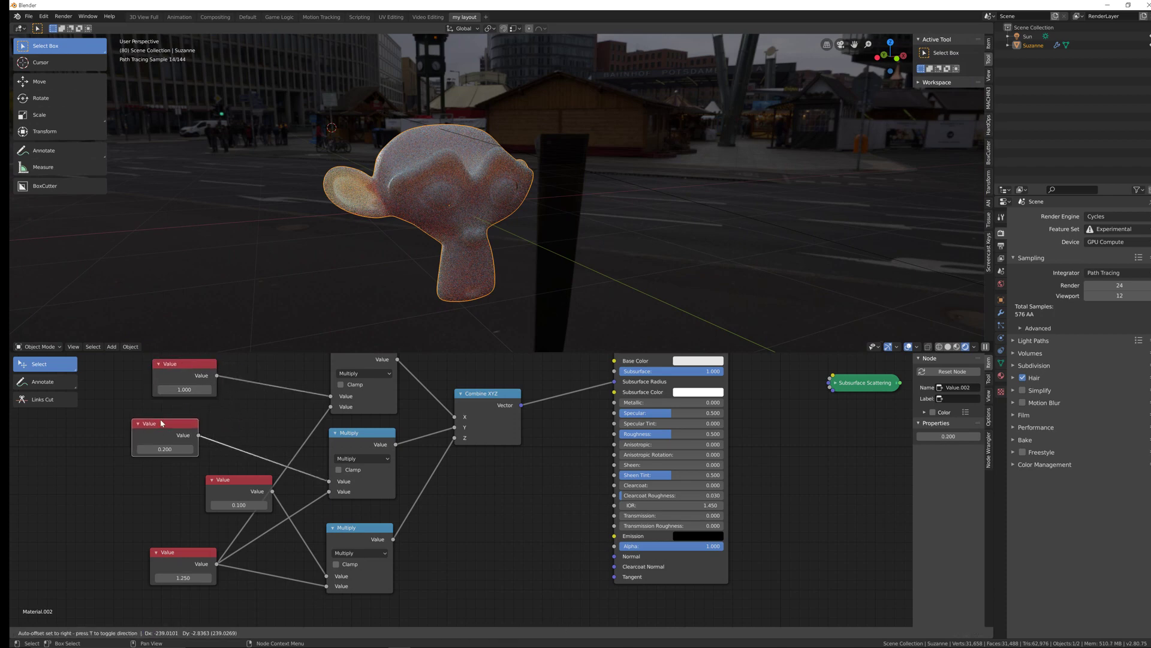
pyautogui.moveTo(235, 483); pyautogui.dragTo(160, 487)
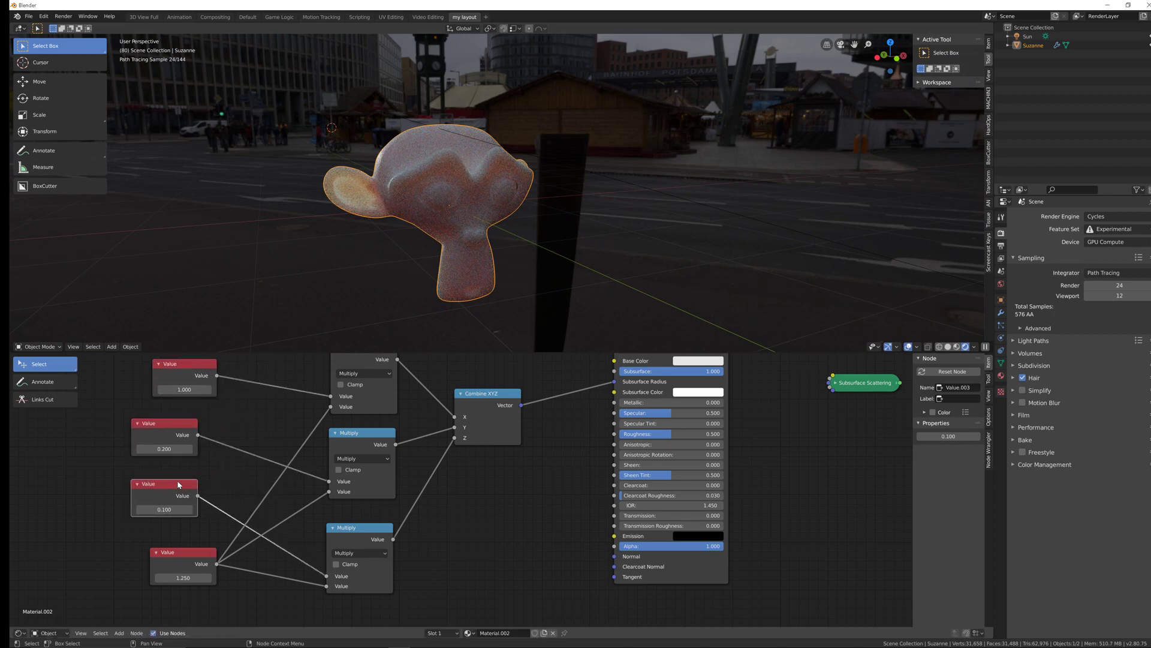
pyautogui.moveTo(188, 574); pyautogui.dragTo(60, 602)
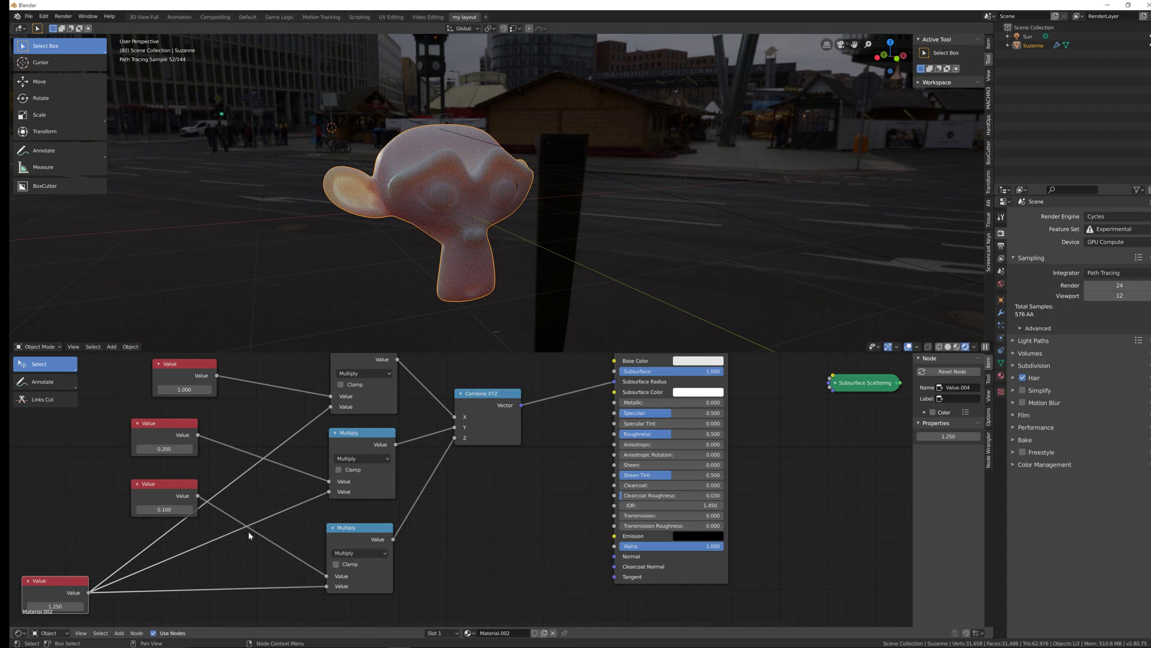
pyautogui.moveTo(177, 478); pyautogui.dragTo(134, 494)
pyautogui.moveTo(171, 434); pyautogui.dragTo(118, 433)
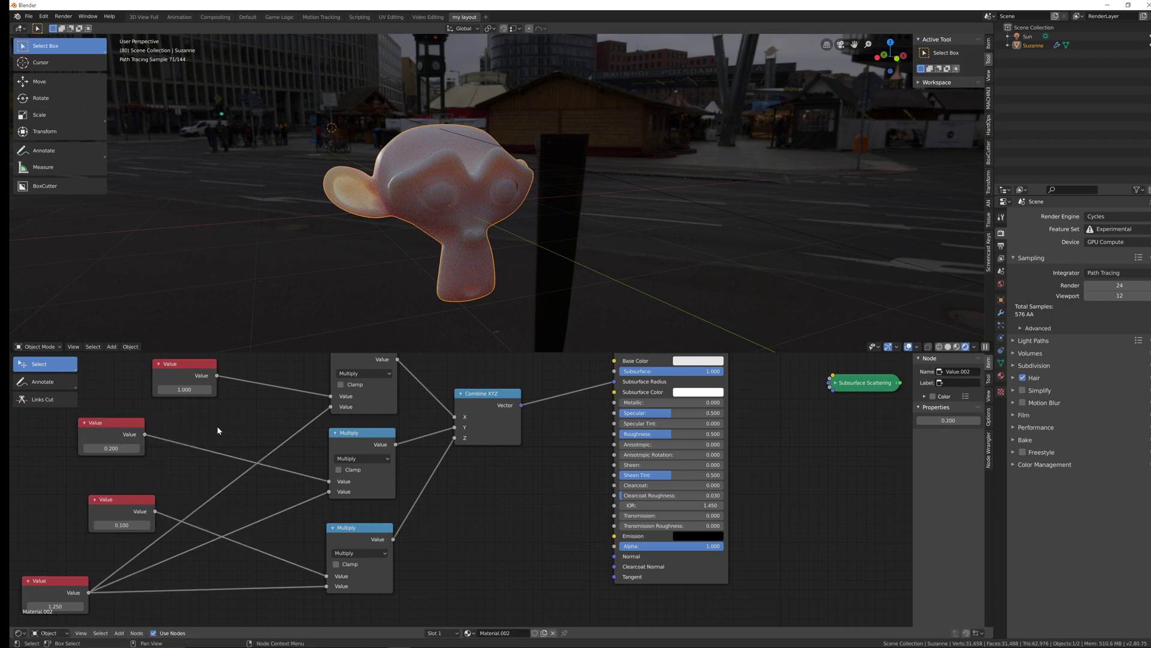
# Add a Fresnel node between the Value and Multiply nodes and connect its Fac to the second Multiply's first input.
pyautogui.hotkey('shift', 'a')
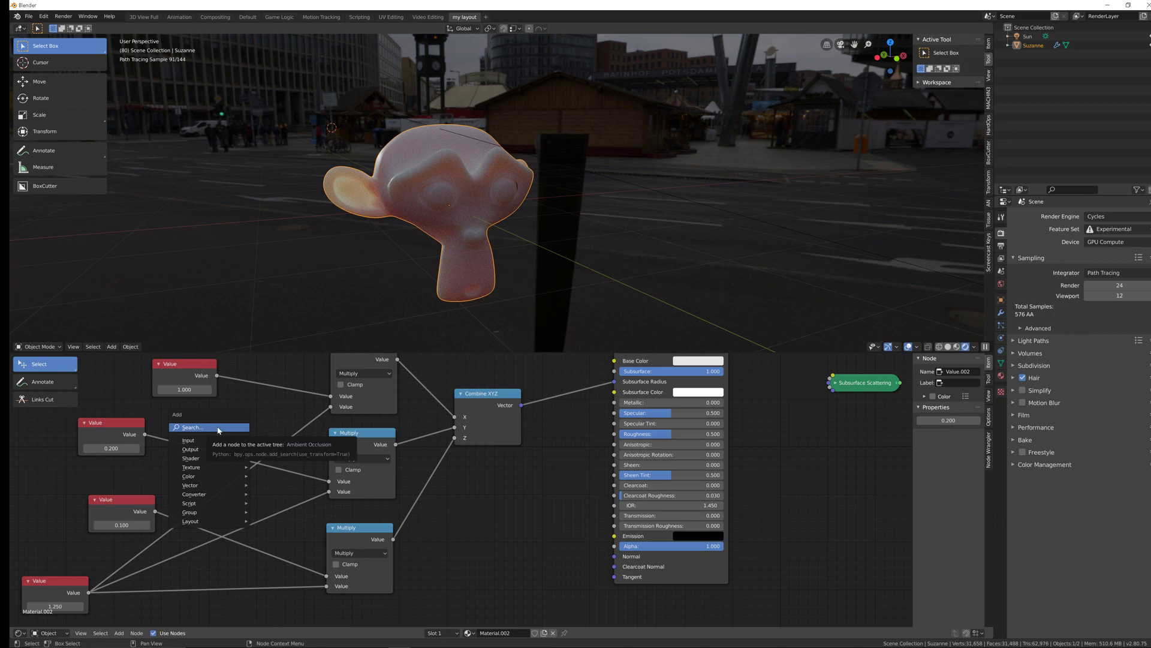
pyautogui.click(218, 429)
pyautogui.write('fre')
pyautogui.press('Return')
pyautogui.click(202, 396)
pyautogui.moveTo(268, 415); pyautogui.dragTo(329, 481)
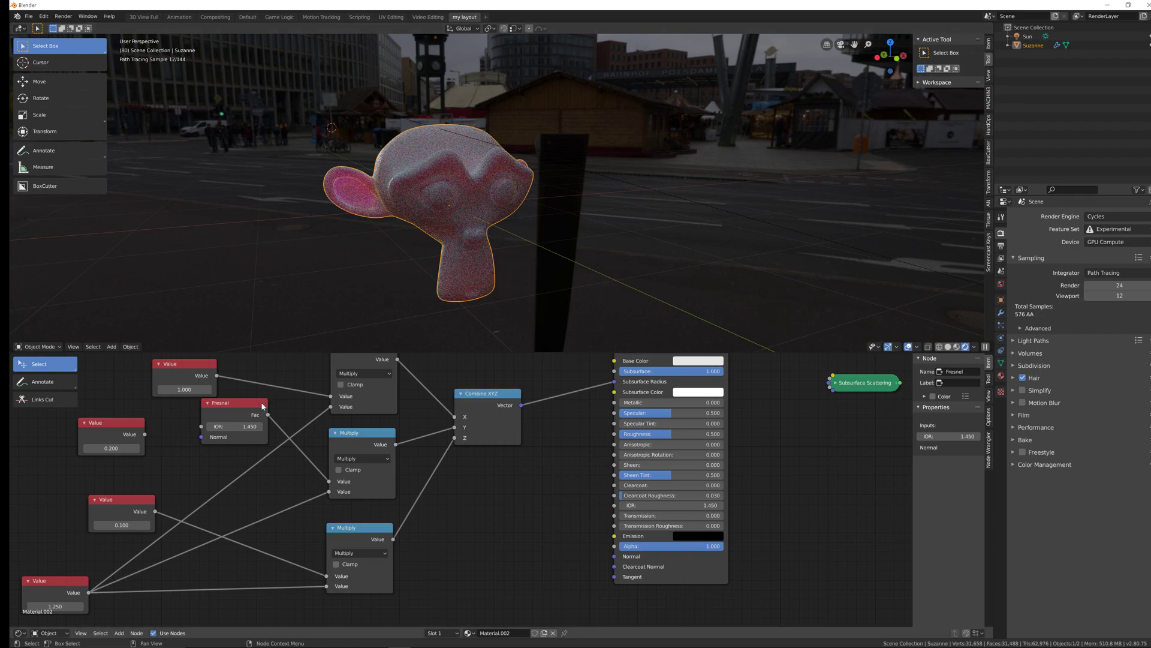
# Reposition the Fresnel node and connect the 0.2 Value node to its Normal input.
pyautogui.moveTo(405, 244); pyautogui.dragTo(373, 192, button='middle')
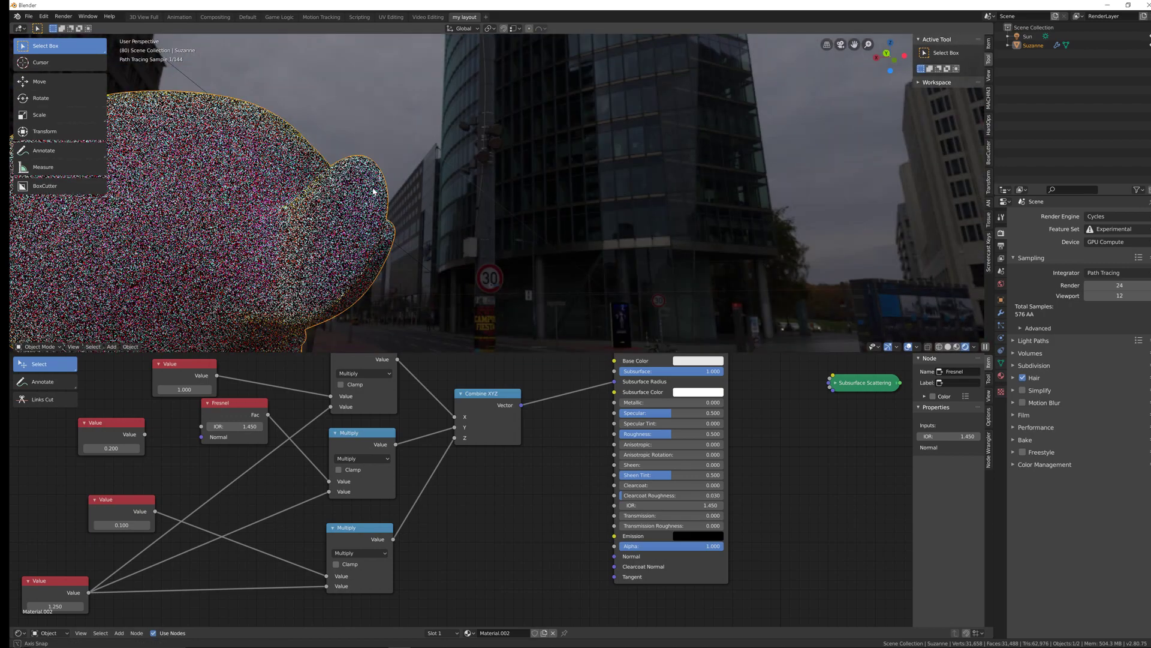
pyautogui.moveTo(301, 199); pyautogui.dragTo(378, 161, button='middle')
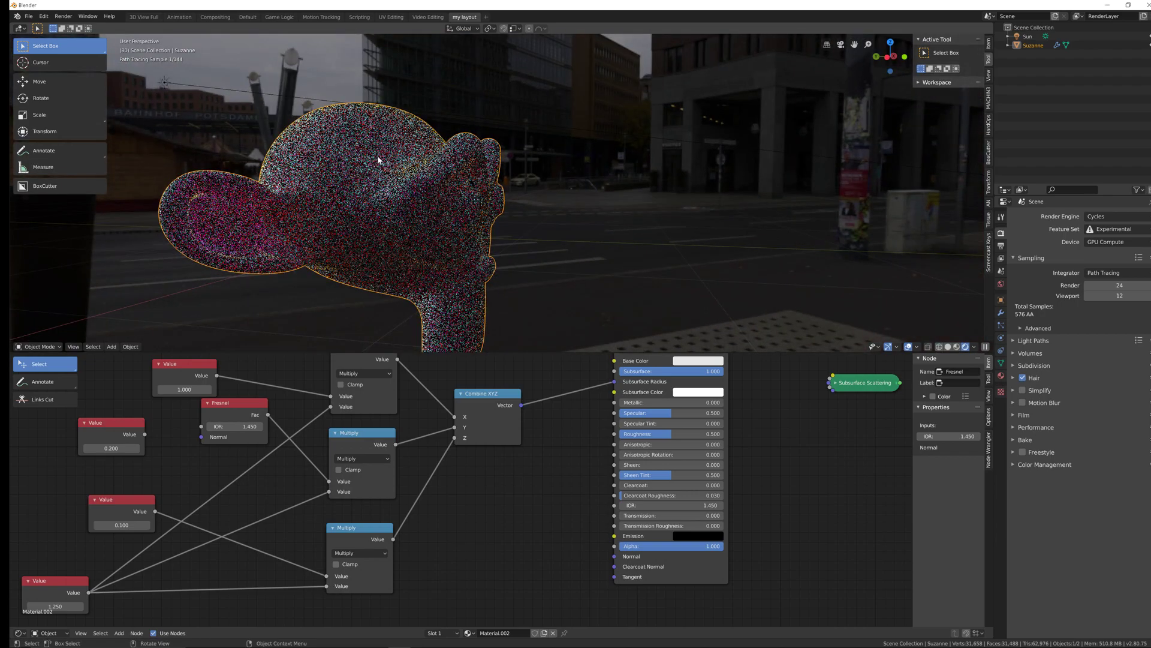
pyautogui.moveTo(372, 118); pyautogui.dragTo(398, 159, button='middle')
pyautogui.scroll(-5, 390, 240)
pyautogui.moveTo(244, 405); pyautogui.dragTo(211, 418)
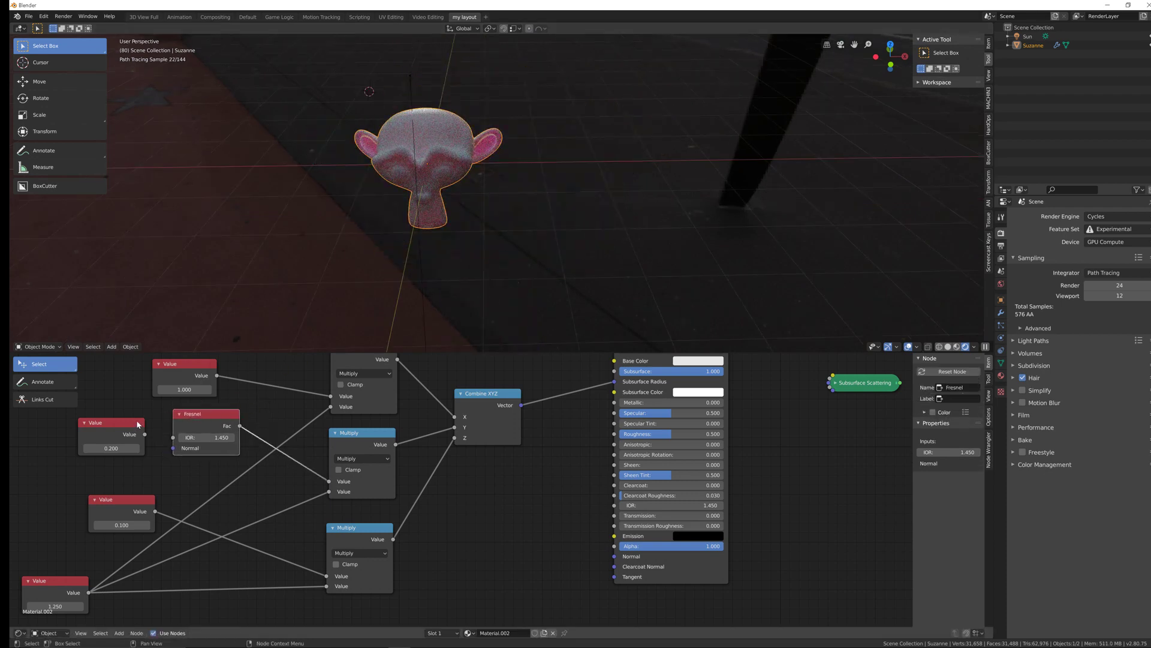
pyautogui.moveTo(144, 433); pyautogui.dragTo(234, 418)
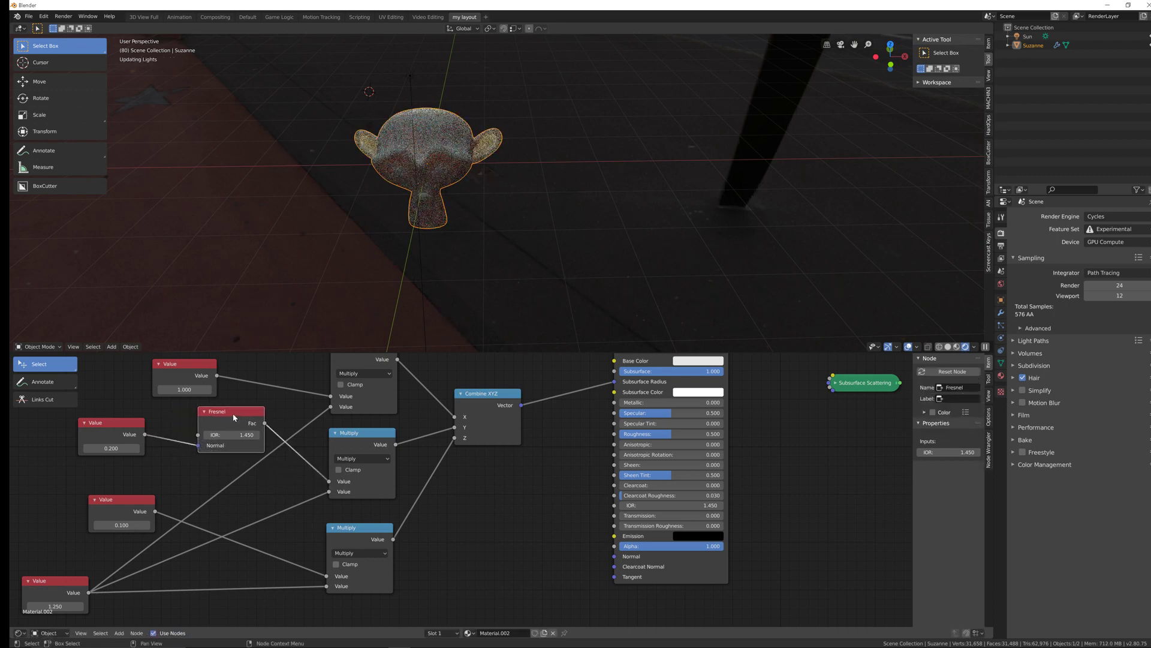
# Delete the Fresnel node and switch the render engine to Eevee.
pyautogui.press('x')
pyautogui.moveTo(362, 233); pyautogui.dragTo(500, 204, button='middle')
pyautogui.scroll(1, 414, 177)
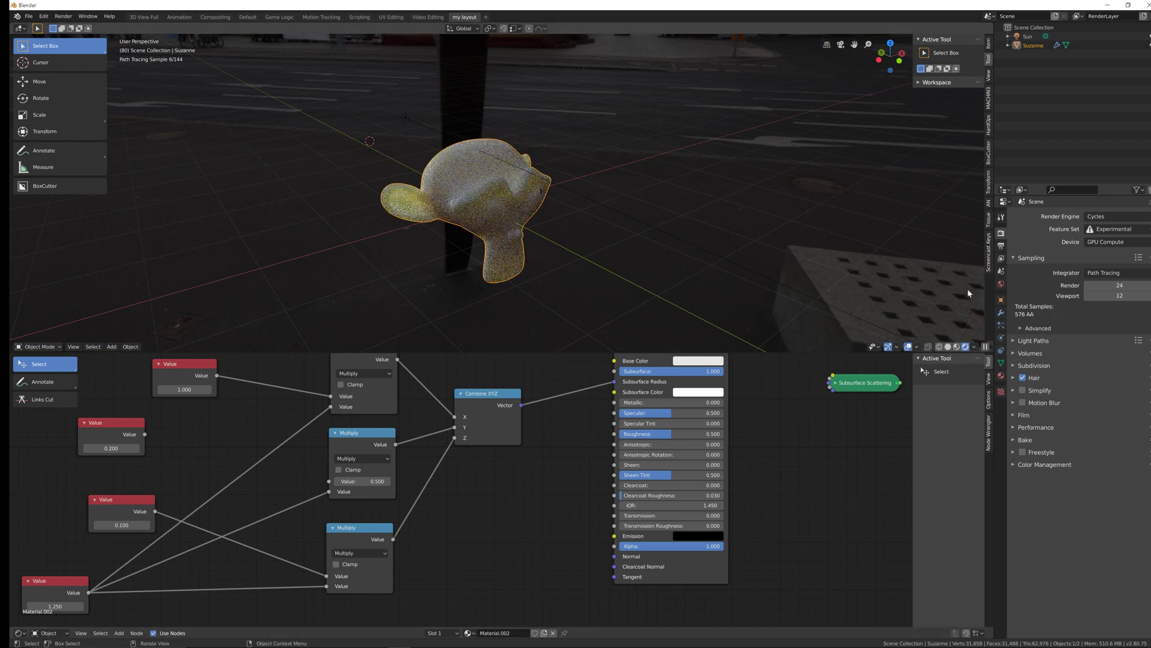
pyautogui.click(1115, 216)
pyautogui.click(1109, 229)
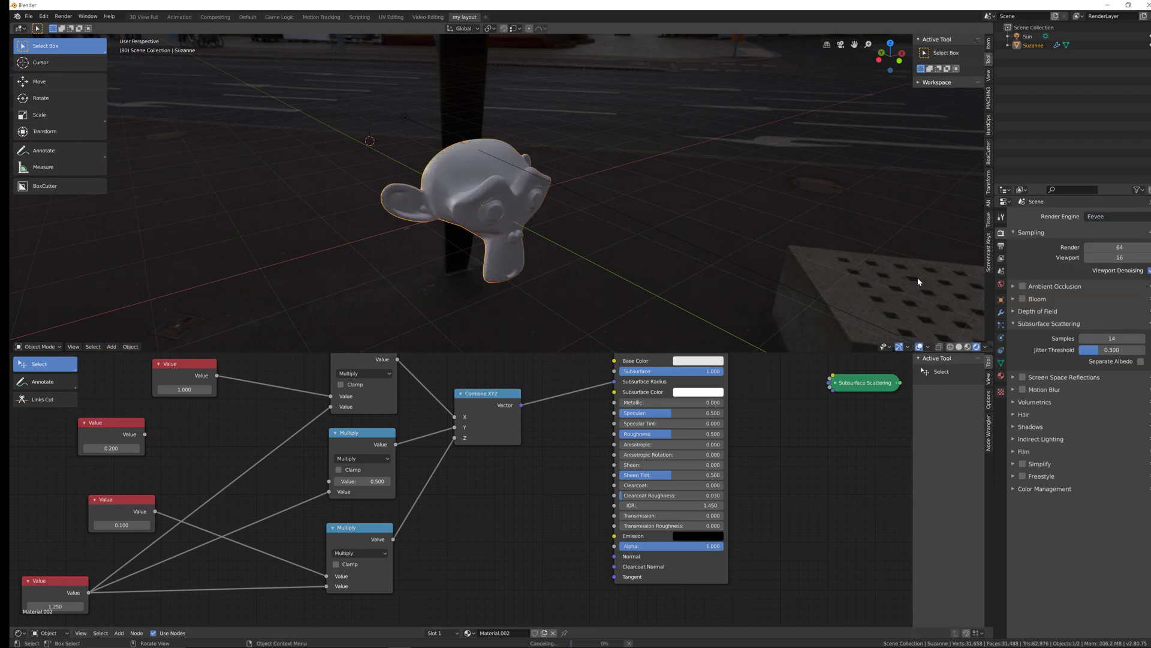
# Connect the collapsed Value node to the Principled BSDF's Subsurface Radius, replacing the Combine XYZ link.
pyautogui.scroll(-4, 436, 478)
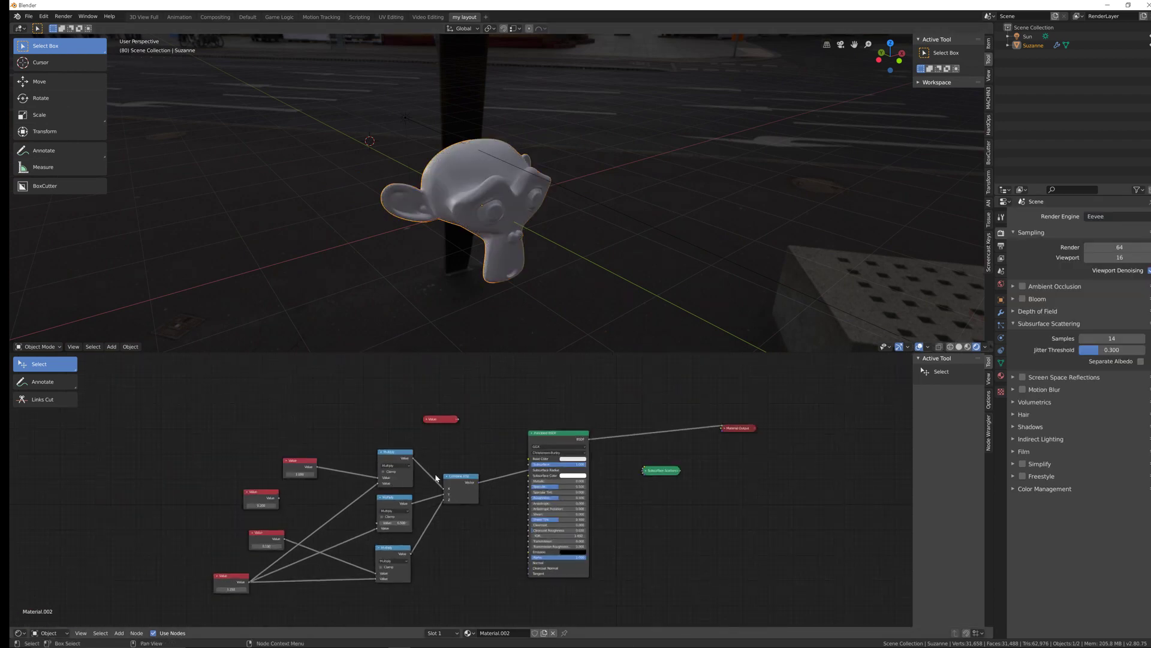
pyautogui.moveTo(459, 418); pyautogui.dragTo(525, 470)
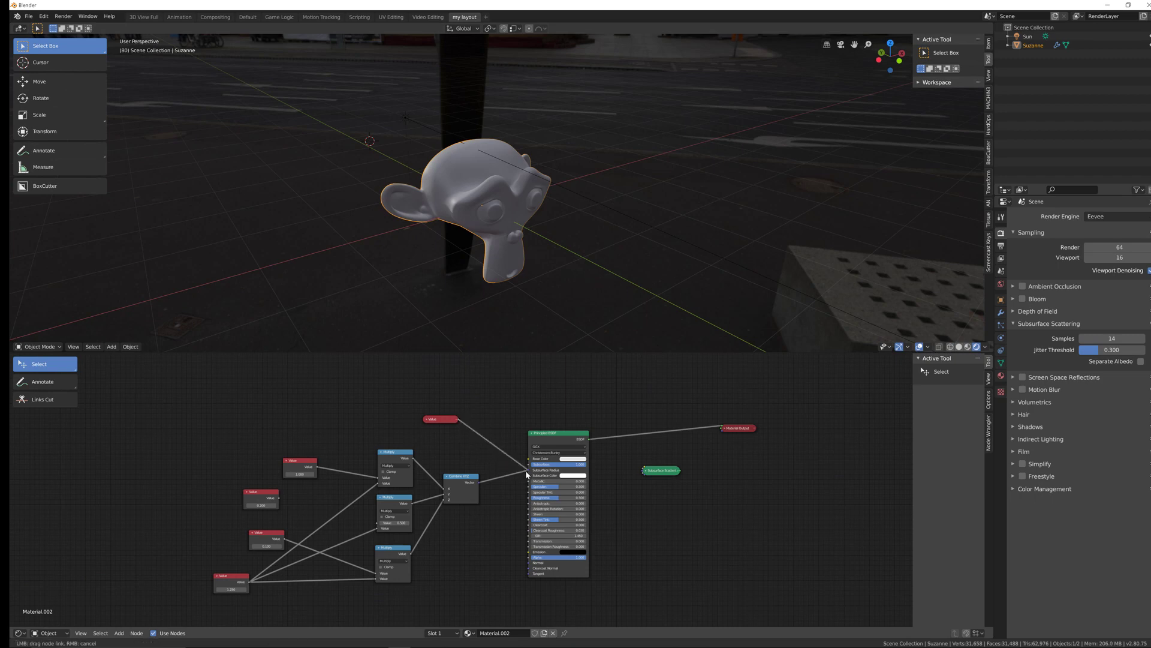
pyautogui.moveTo(551, 336); pyautogui.dragTo(571, 279, button='middle')
pyautogui.scroll(2, 527, 468)
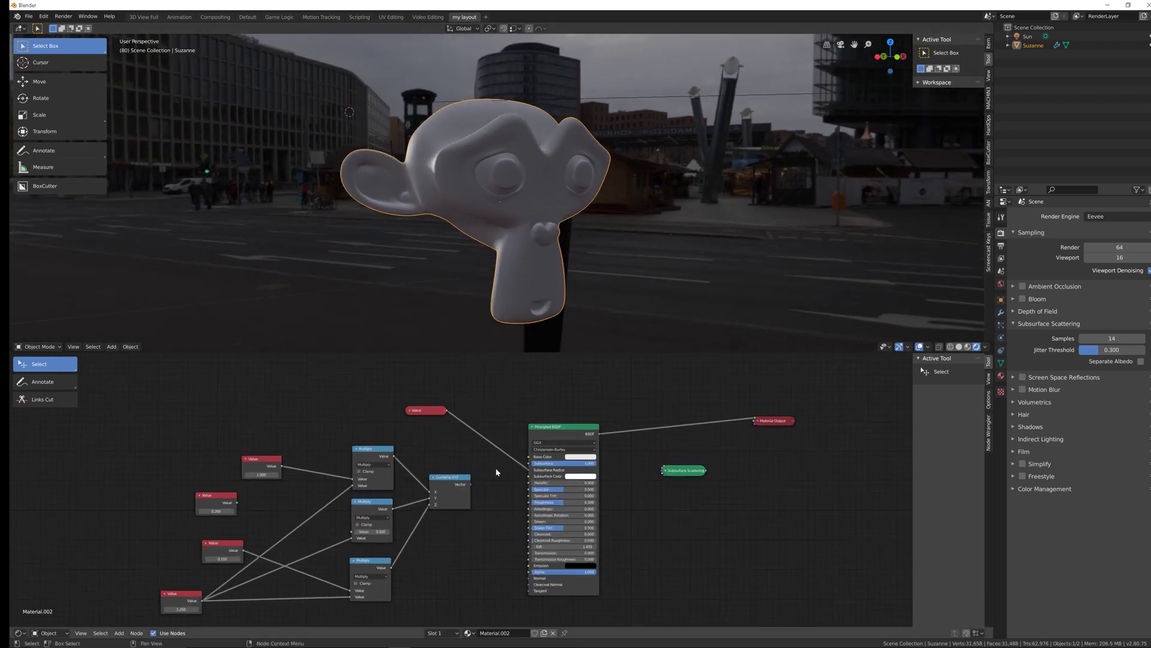
# Disconnect the Value node from Subsurface Radius and set the radius components to 1.000, 0.200 and 0.100.
pyautogui.scroll(1, 504, 472)
pyautogui.click(550, 475)
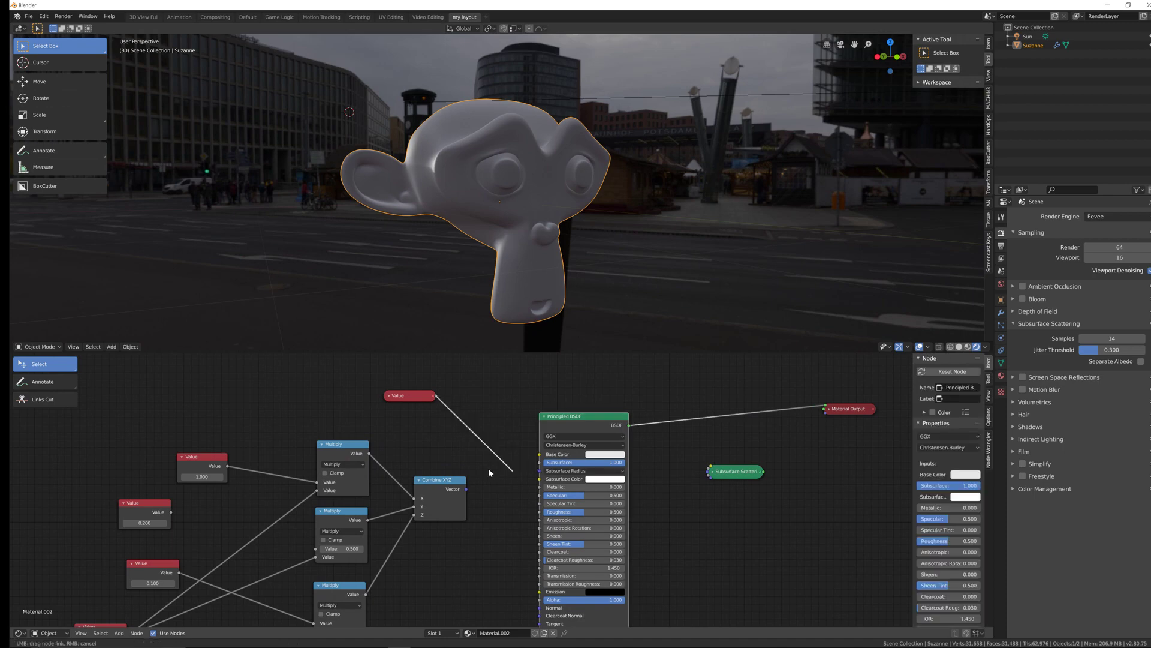
pyautogui.click(567, 472)
pyautogui.press('Return')
pyautogui.press('Tab')
pyautogui.write('0.0')
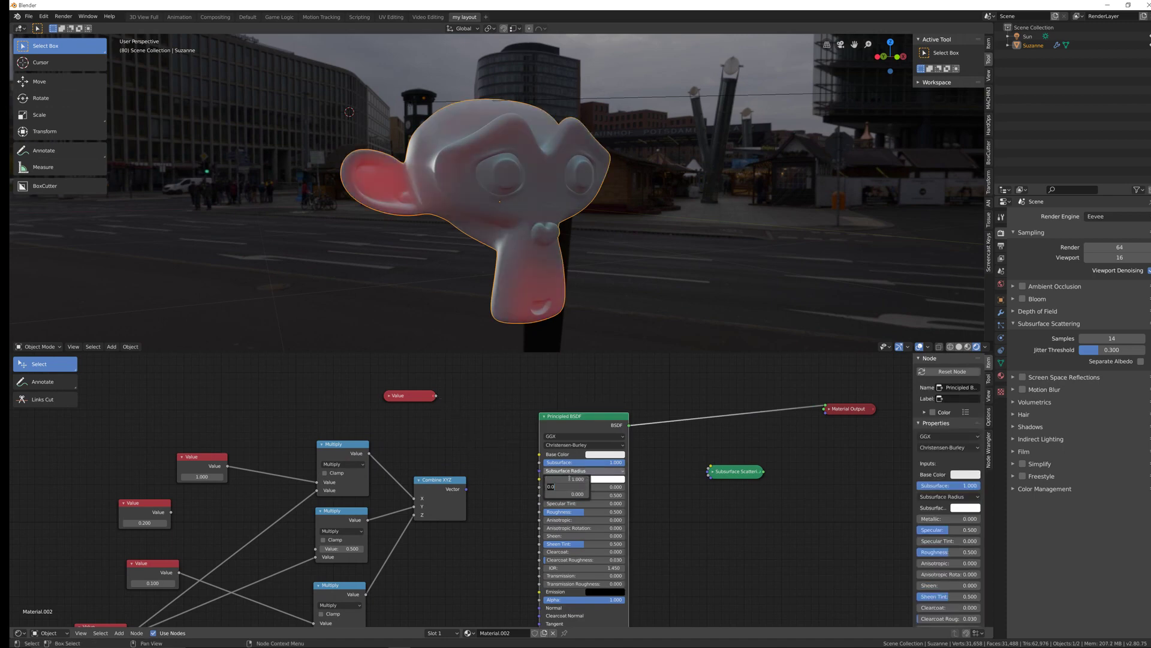
pyautogui.press('Tab')
pyautogui.write('0.0')
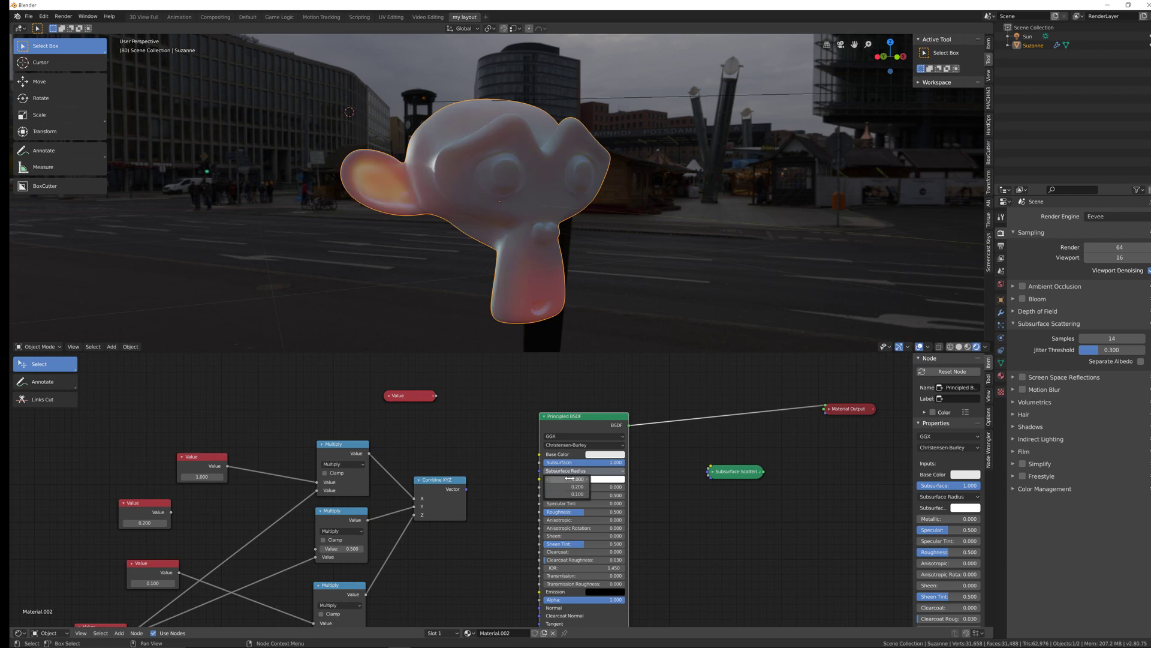
# Expand the separate Value node, reconnect it to Subsurface Radius and set its value to 0.610.
pyautogui.click(391, 397)
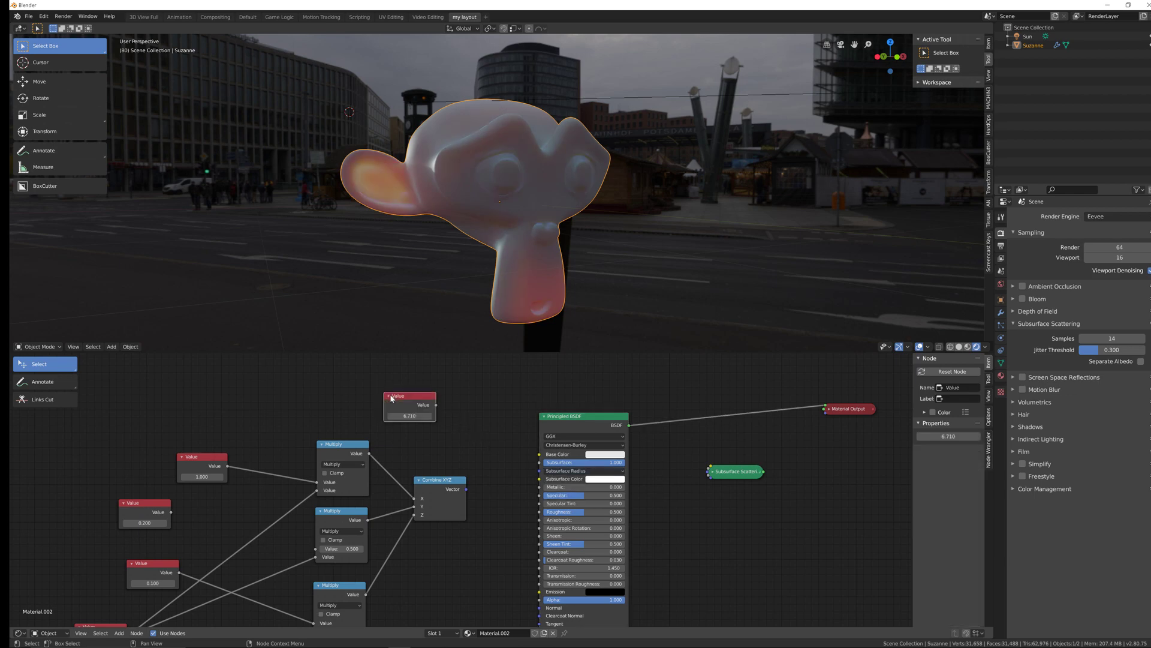
pyautogui.moveTo(436, 406)
pyautogui.mouseDown()
pyautogui.moveTo(533, 485)
pyautogui.moveTo(540, 471)
pyautogui.mouseUp()
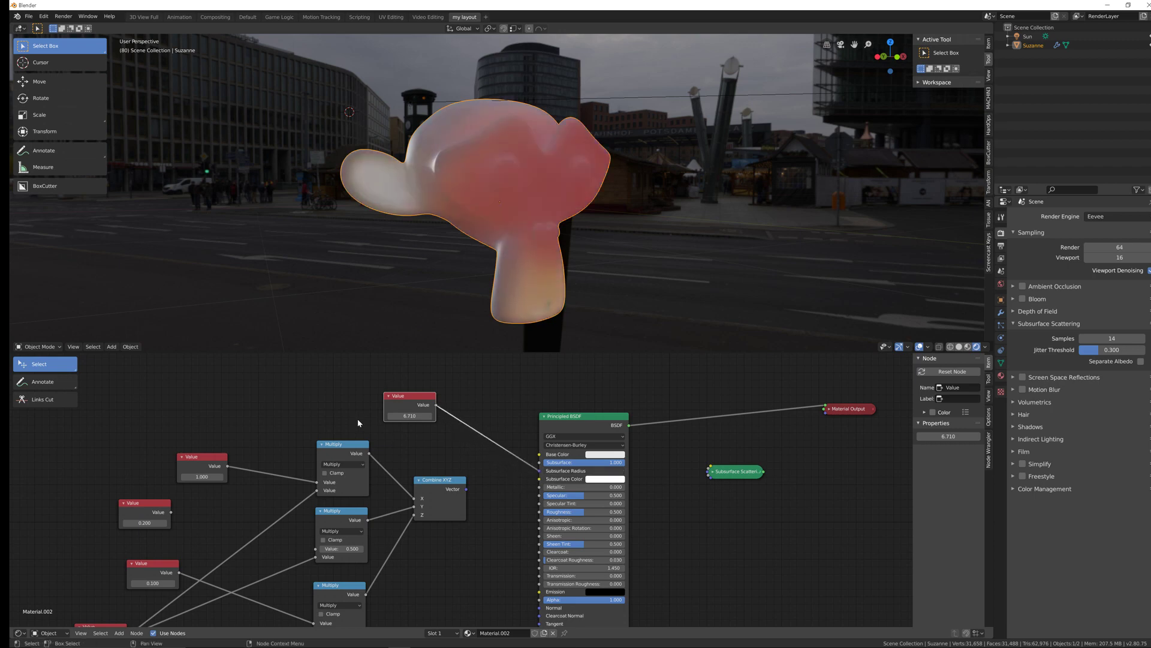
pyautogui.moveTo(410, 416)
pyautogui.mouseDown()
pyautogui.moveTo(372, 416)
pyautogui.moveTo(384, 416)
pyautogui.mouseUp()
pyautogui.moveTo(569, 165); pyautogui.dragTo(558, 215, button='middle')
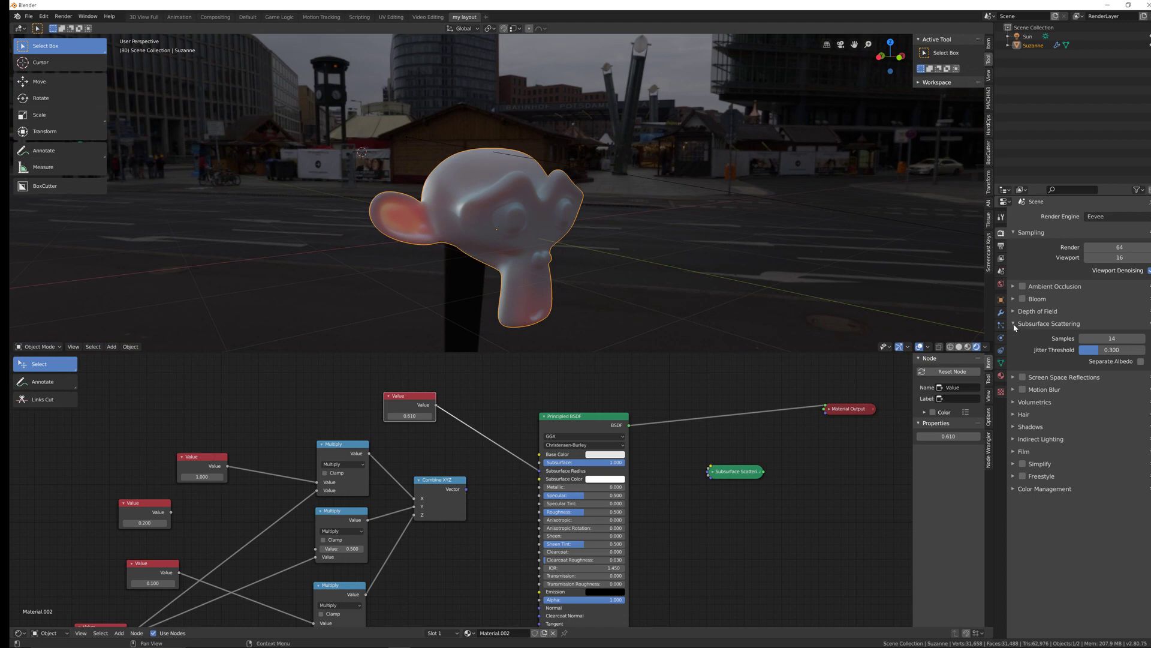
# Set the Eevee Subsurface Scattering samples to 1 and inspect the monkey's ear up close.
pyautogui.click(1100, 338)
pyautogui.write('1')
pyautogui.press('Return')
pyautogui.scroll(6, 428, 200)
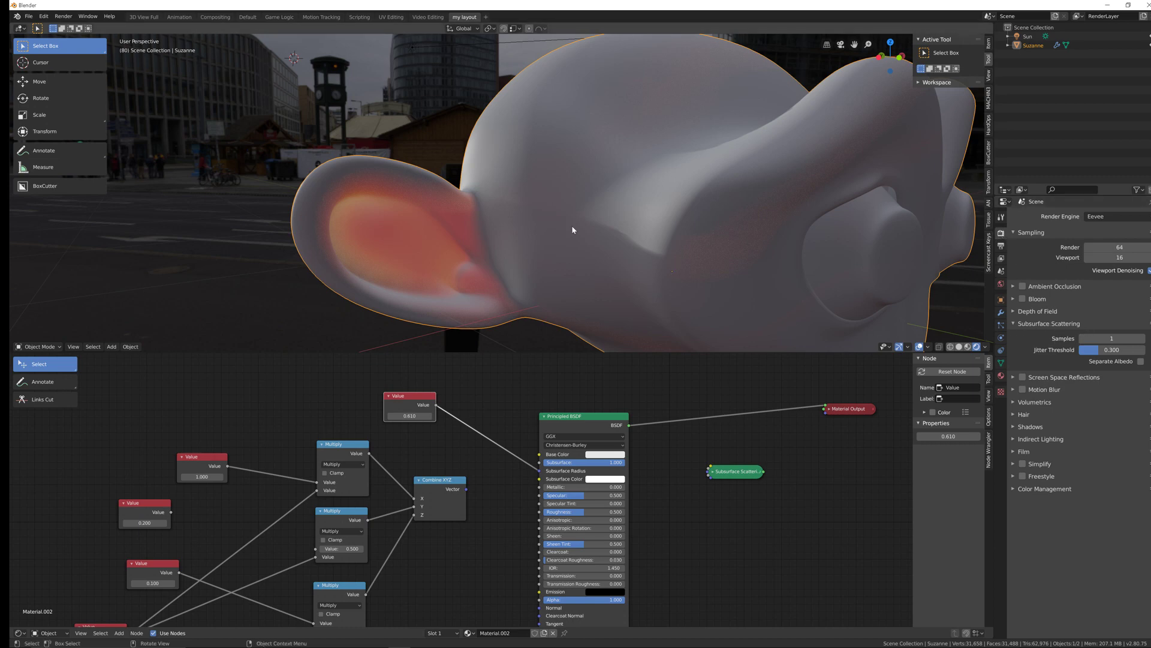
pyautogui.scroll(6, 424, 172)
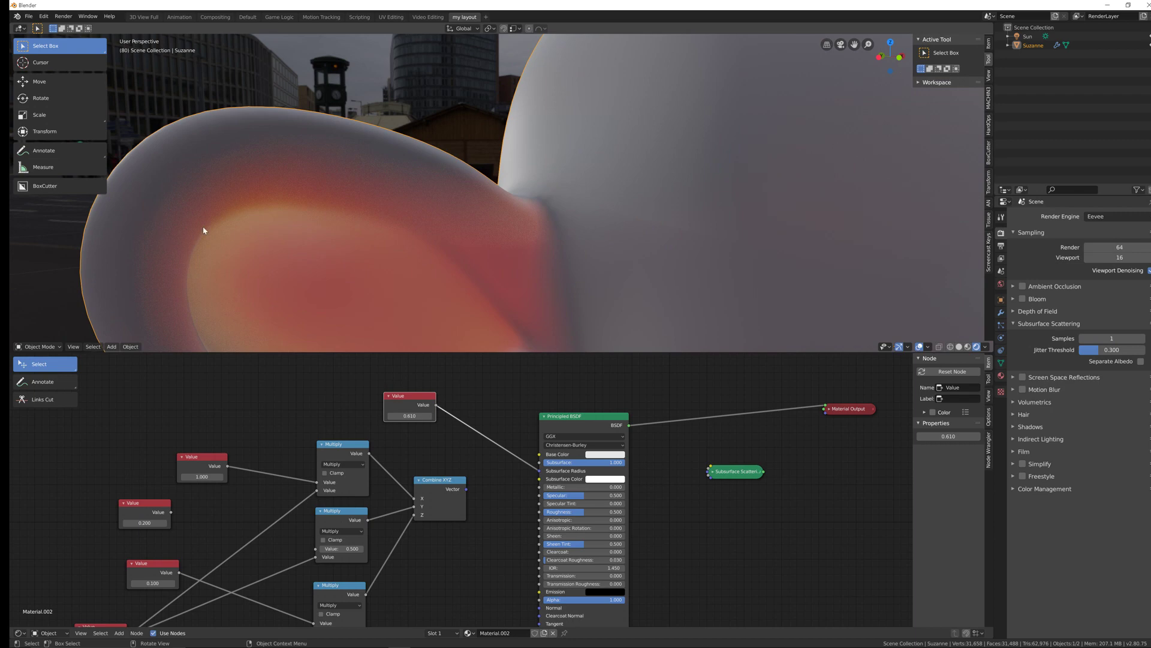
pyautogui.keyDown('ctrl'); pyautogui.moveTo(370, 152); pyautogui.dragTo(342, 180, button='middle'); pyautogui.keyUp('ctrl')
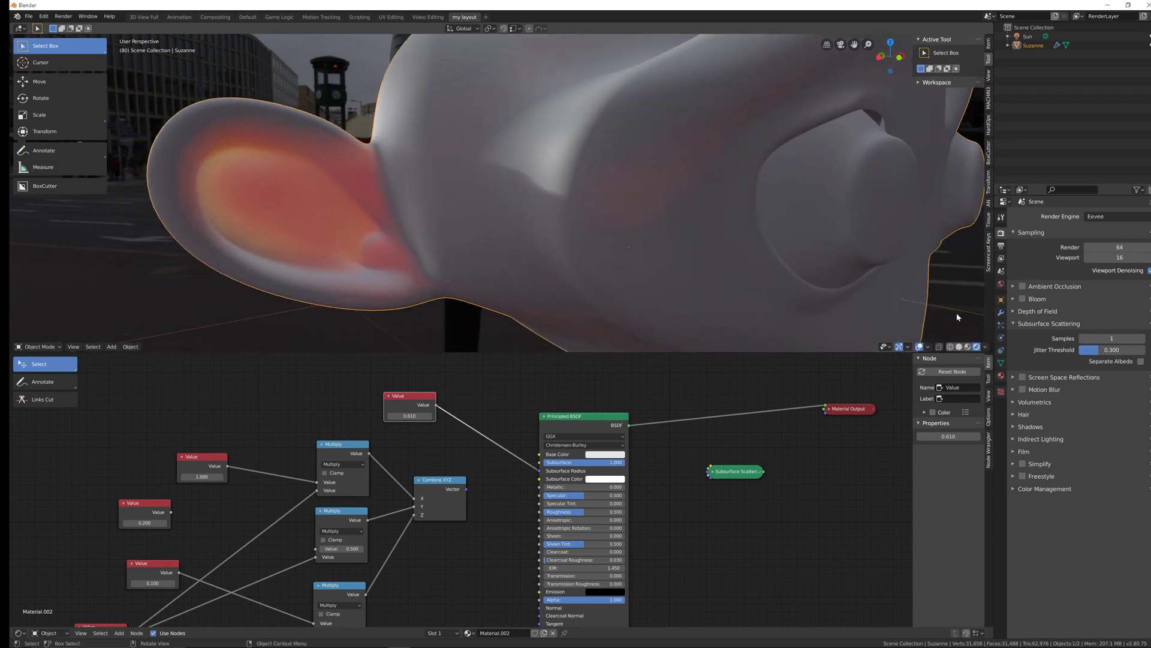
# Set the Eevee Subsurface Scattering samples to 3 and view the head from several angles.
pyautogui.click(1105, 339)
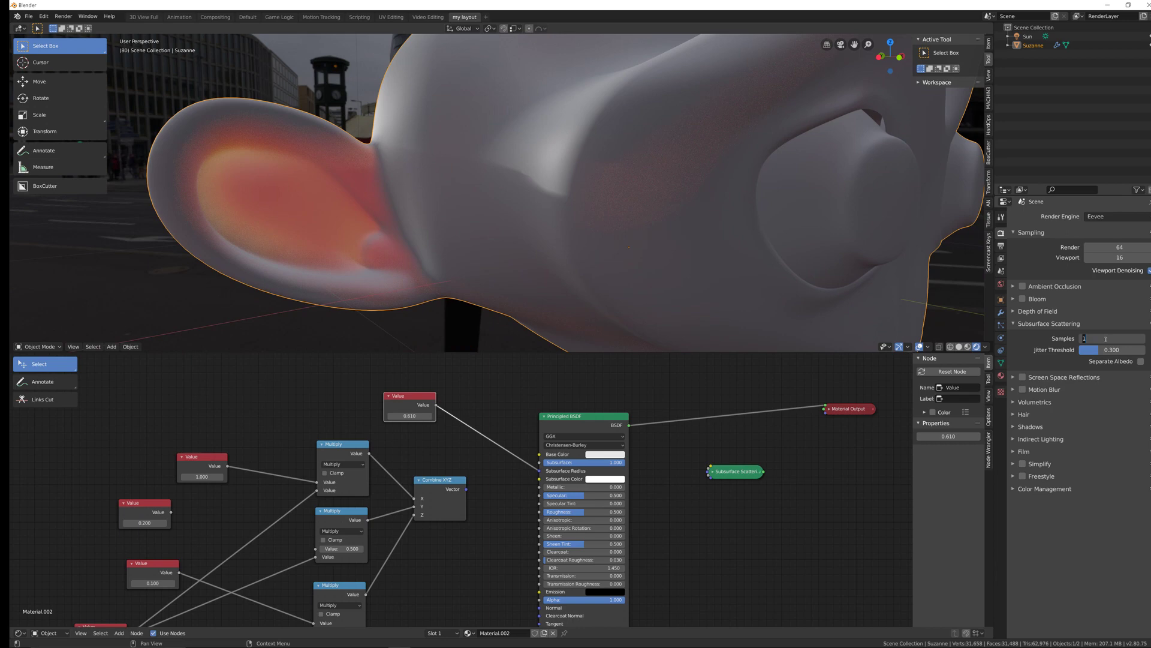
pyautogui.write('3')
pyautogui.press('Return')
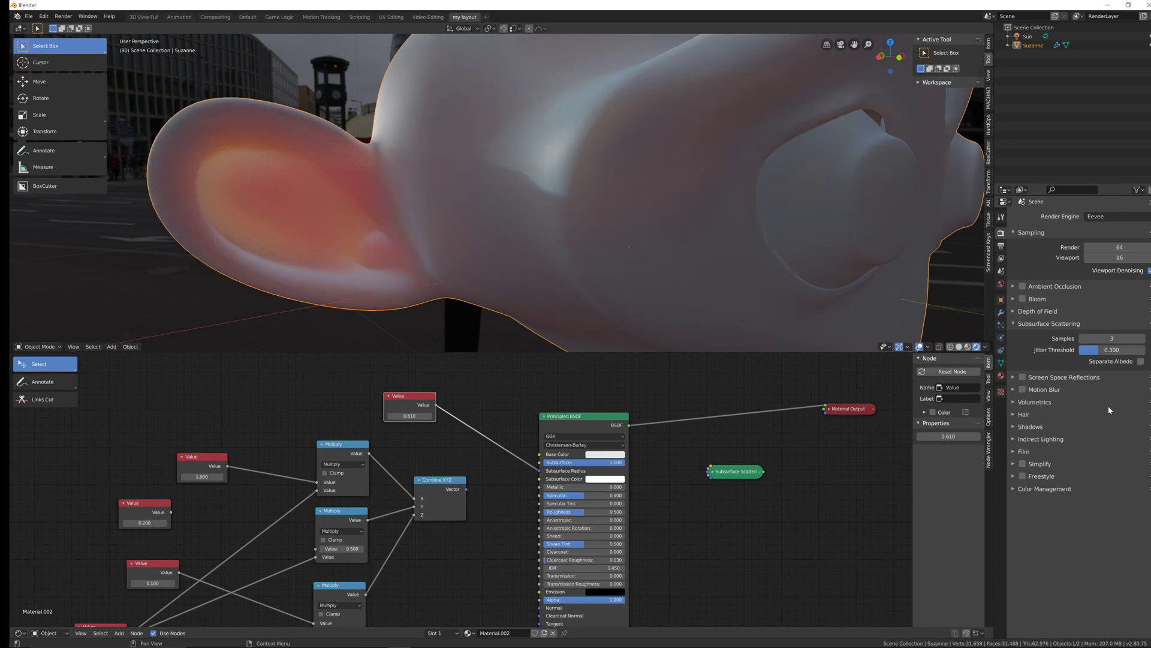
pyautogui.scroll(-5, 618, 153)
pyautogui.moveTo(553, 217); pyautogui.dragTo(577, 186, button='middle')
pyautogui.scroll(-3, 576, 214)
pyautogui.moveTo(505, 128); pyautogui.dragTo(571, 158, button='middle')
pyautogui.scroll(3, 535, 190)
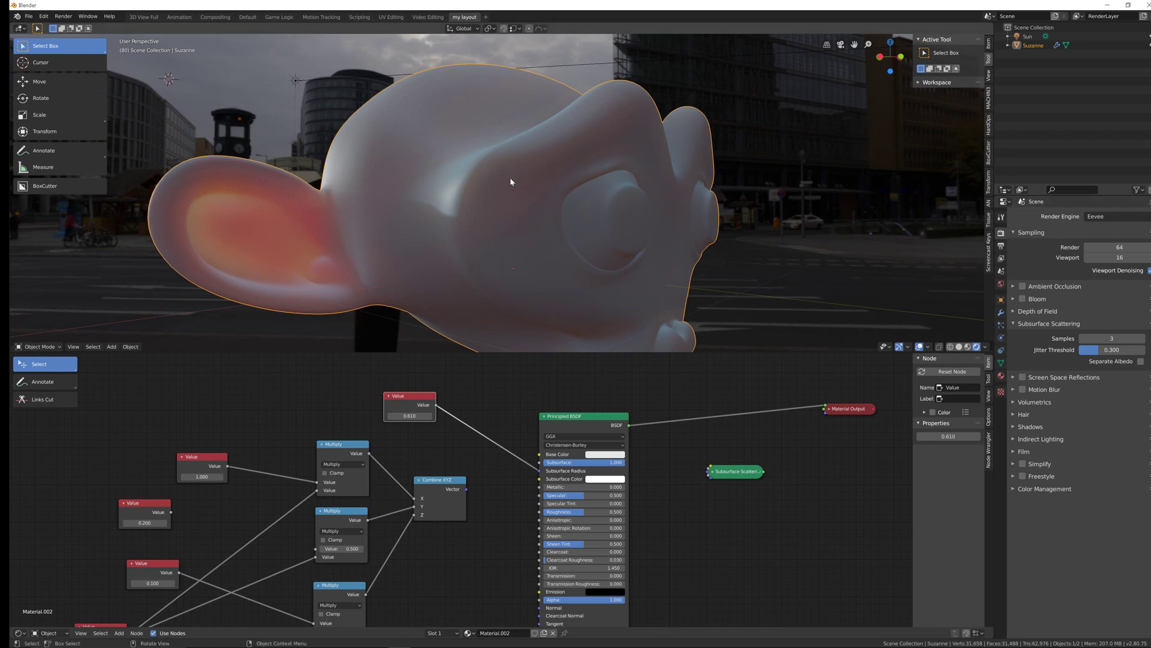
# Set the Eevee Subsurface Scattering samples to 7 and view the whole monkey head.
pyautogui.click(1108, 338)
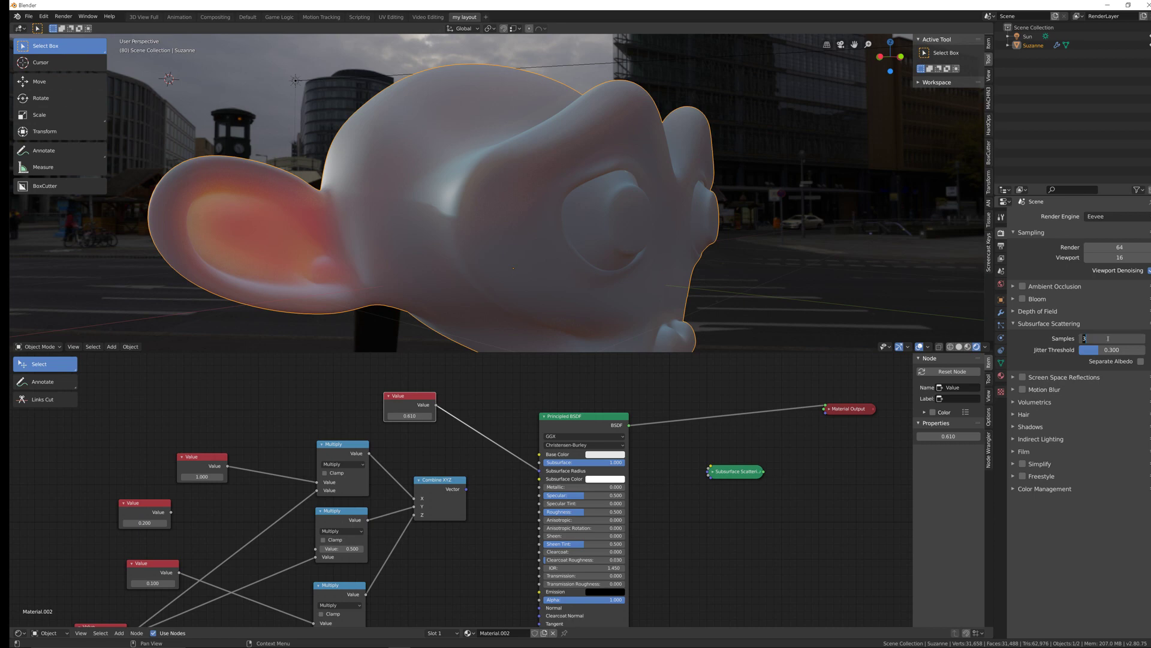
pyautogui.press('Return')
pyautogui.scroll(-3, 547, 159)
pyautogui.moveTo(650, 163); pyautogui.dragTo(527, 203, button='middle')
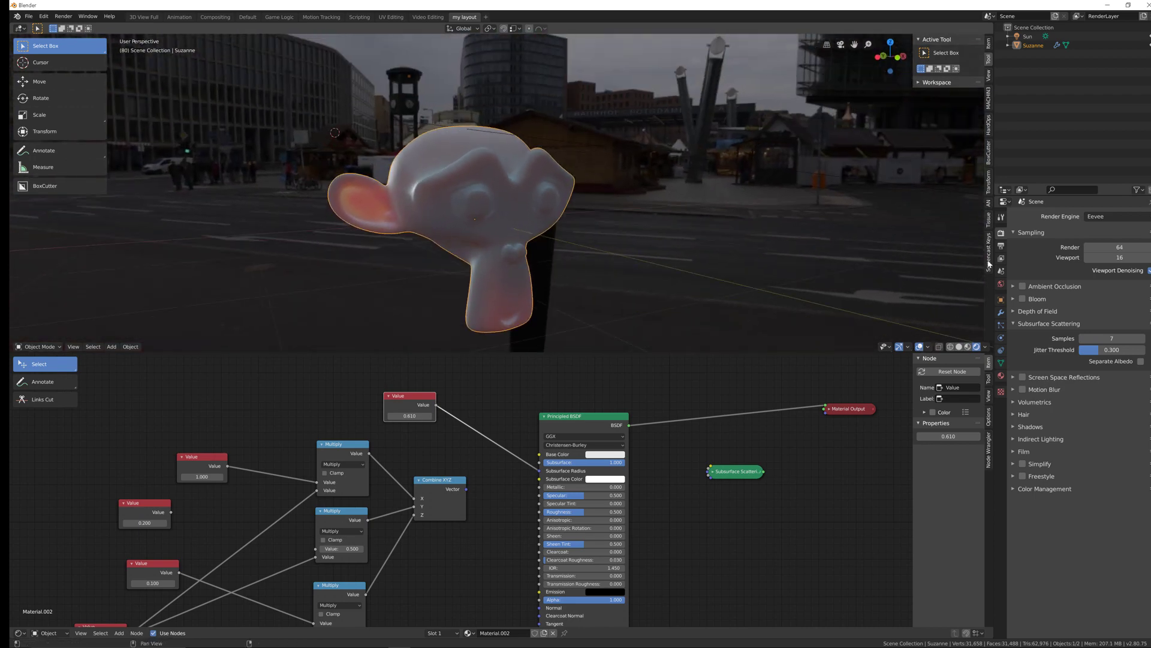
# Select the Sun light, lower its shadow softness to 0 and inspect the monkey's ear up close.
pyautogui.click(1029, 39)
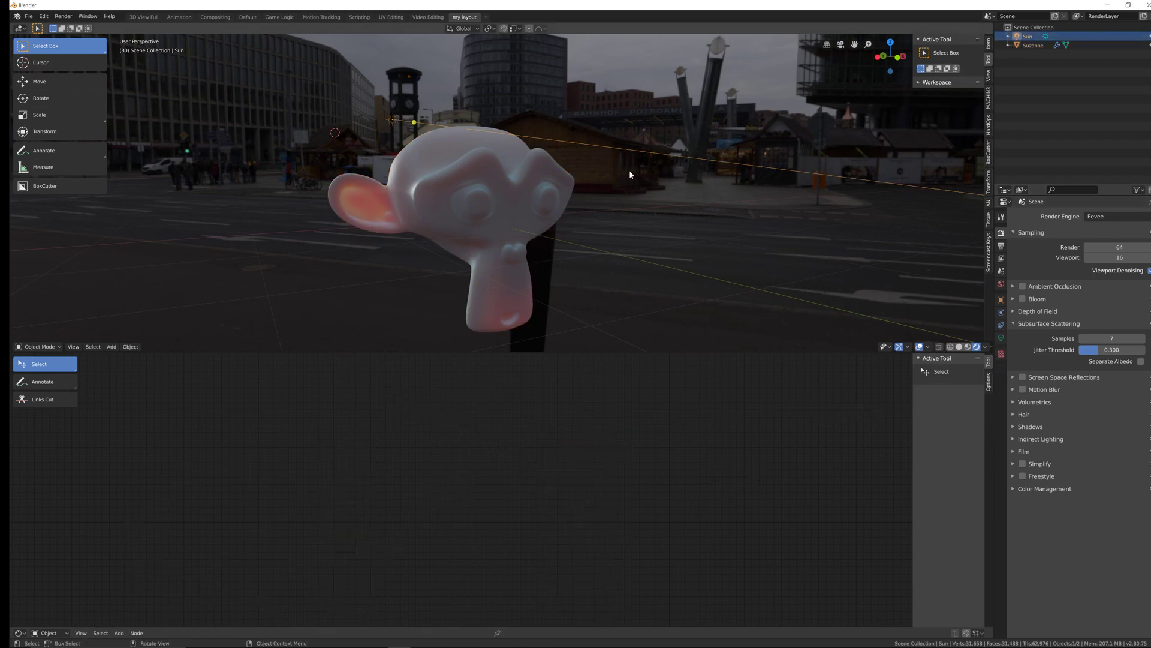
pyautogui.scroll(3, 345, 198)
pyautogui.moveTo(354, 173); pyautogui.dragTo(420, 186, button='middle')
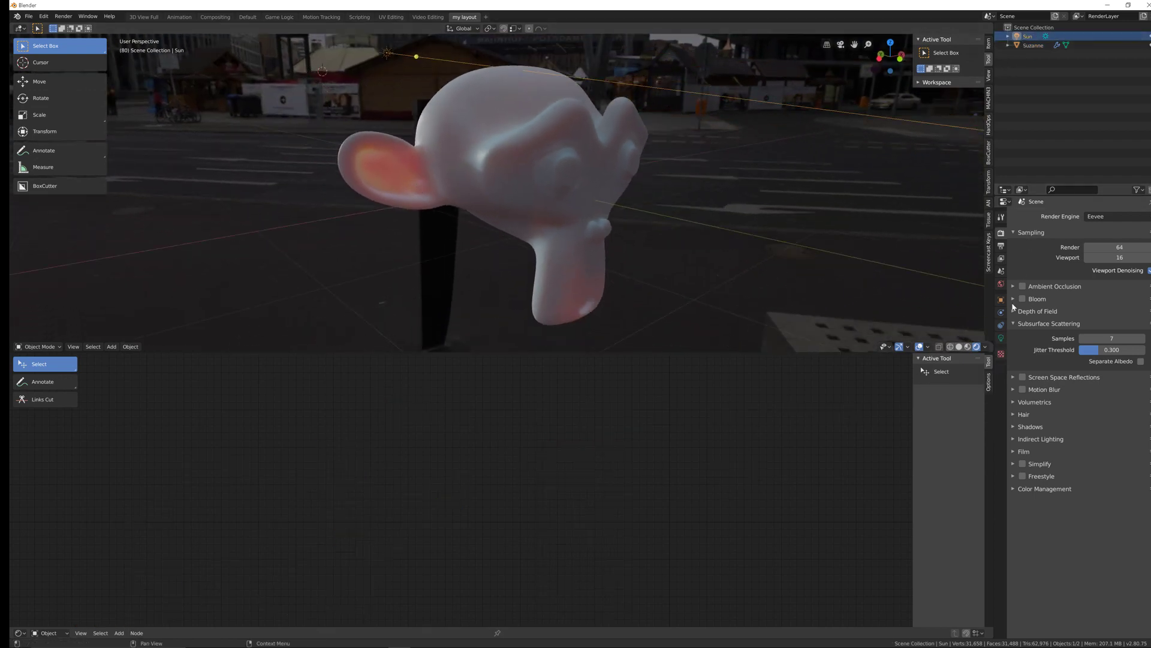
pyautogui.click(1001, 338)
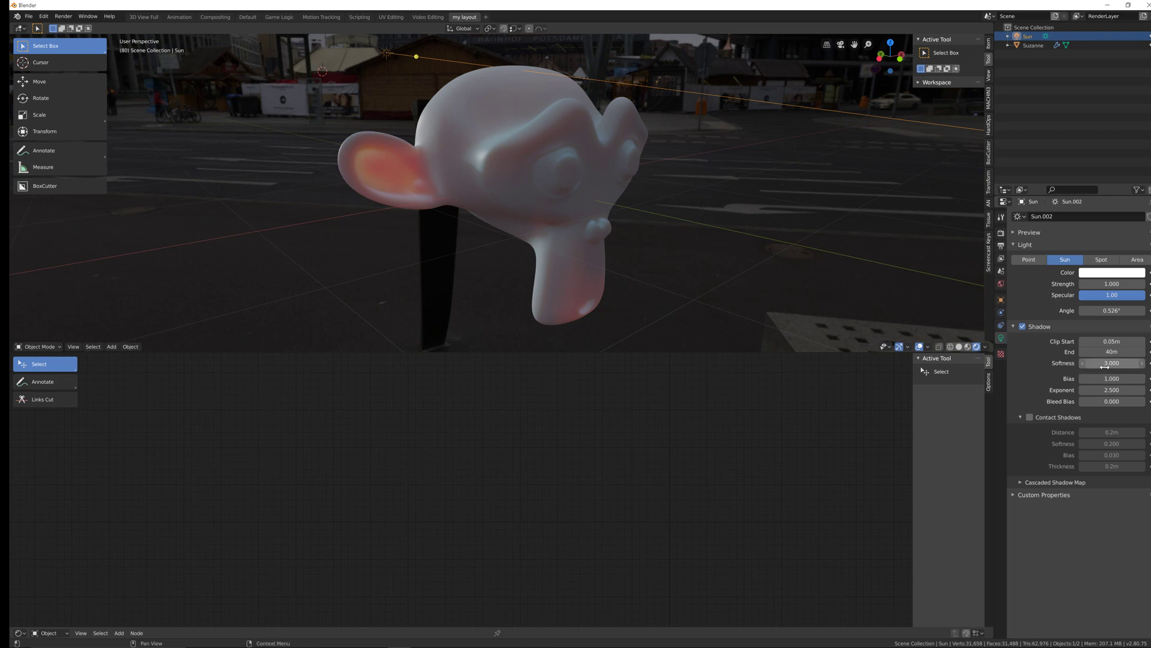
pyautogui.moveTo(1115, 362); pyautogui.dragTo(1082, 363)
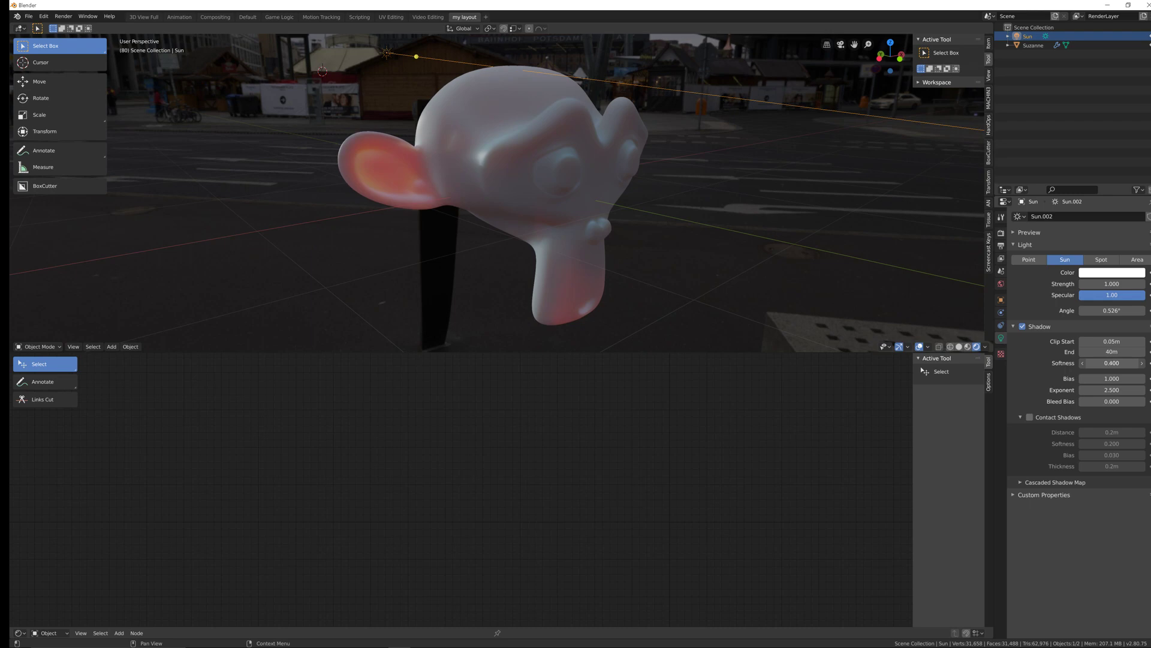
pyautogui.scroll(6, 352, 138)
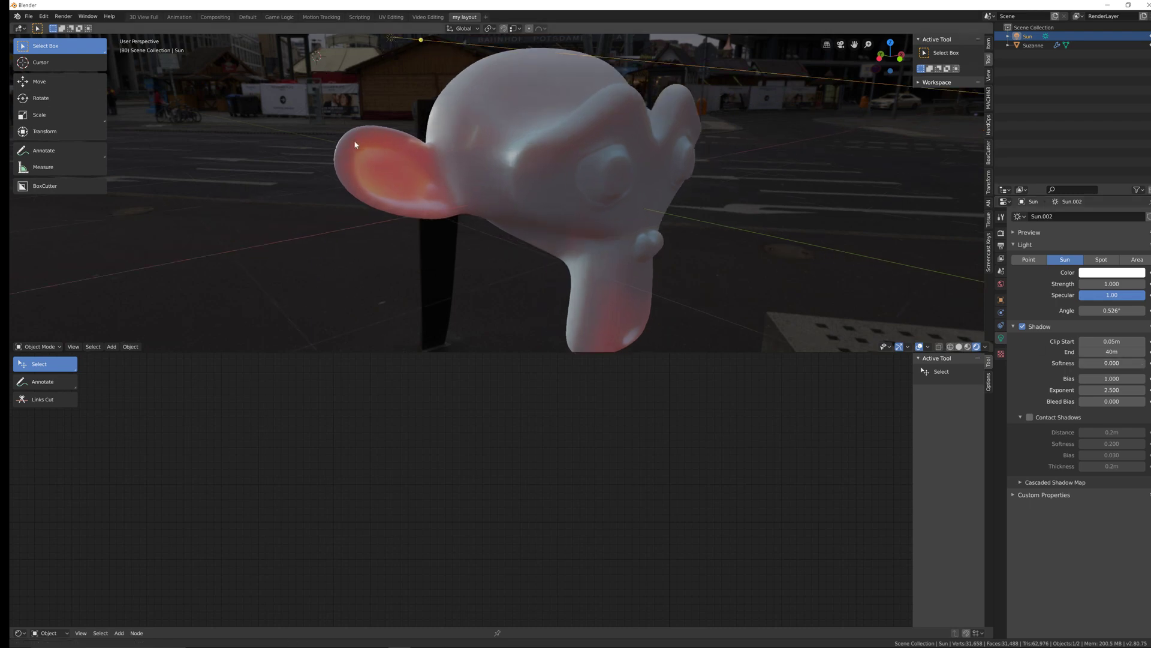
pyautogui.scroll(4, 354, 117)
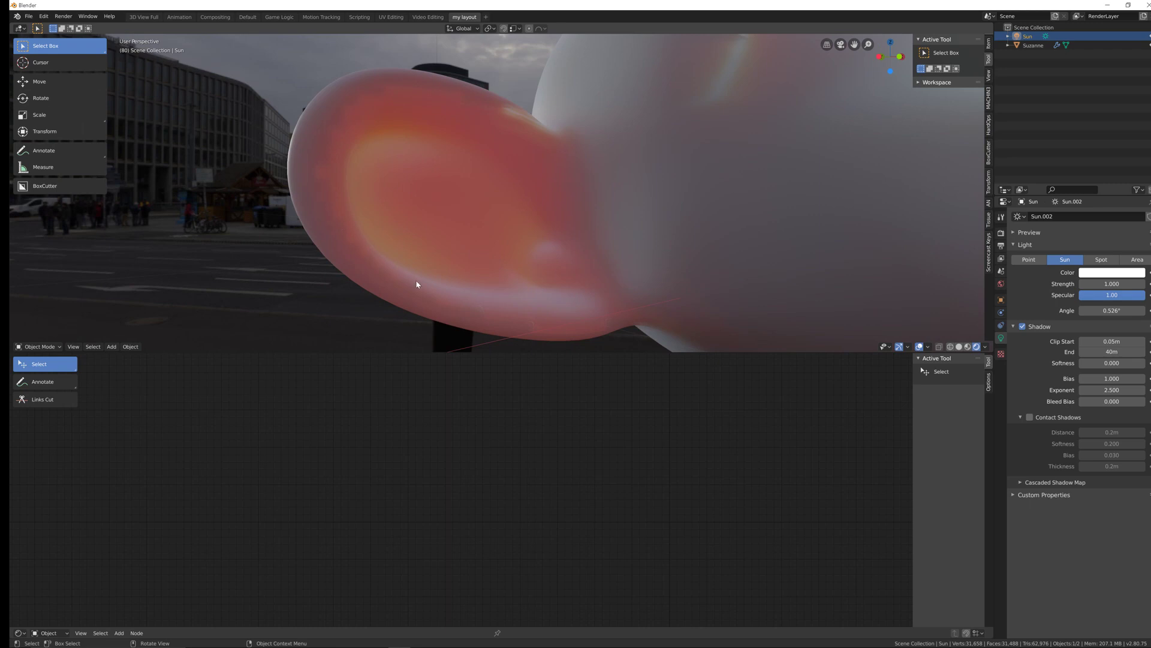
pyautogui.moveTo(402, 91); pyautogui.dragTo(405, 92, button='middle')
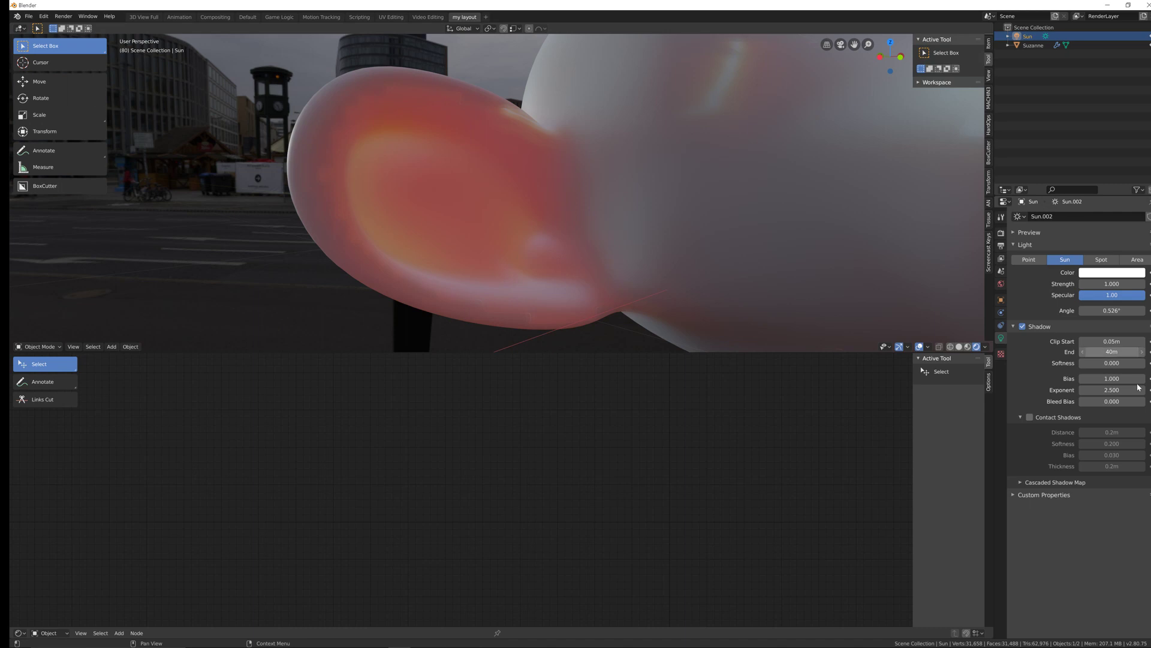
# Raise the Sun's shadow softness to 5.200 and view the side of the monkey head.
pyautogui.moveTo(1103, 364)
pyautogui.mouseDown()
pyautogui.moveTo(1150, 364)
pyautogui.moveTo(1103, 363)
pyautogui.moveTo(1119, 363)
pyautogui.mouseUp()
pyautogui.scroll(-8, 882, 244)
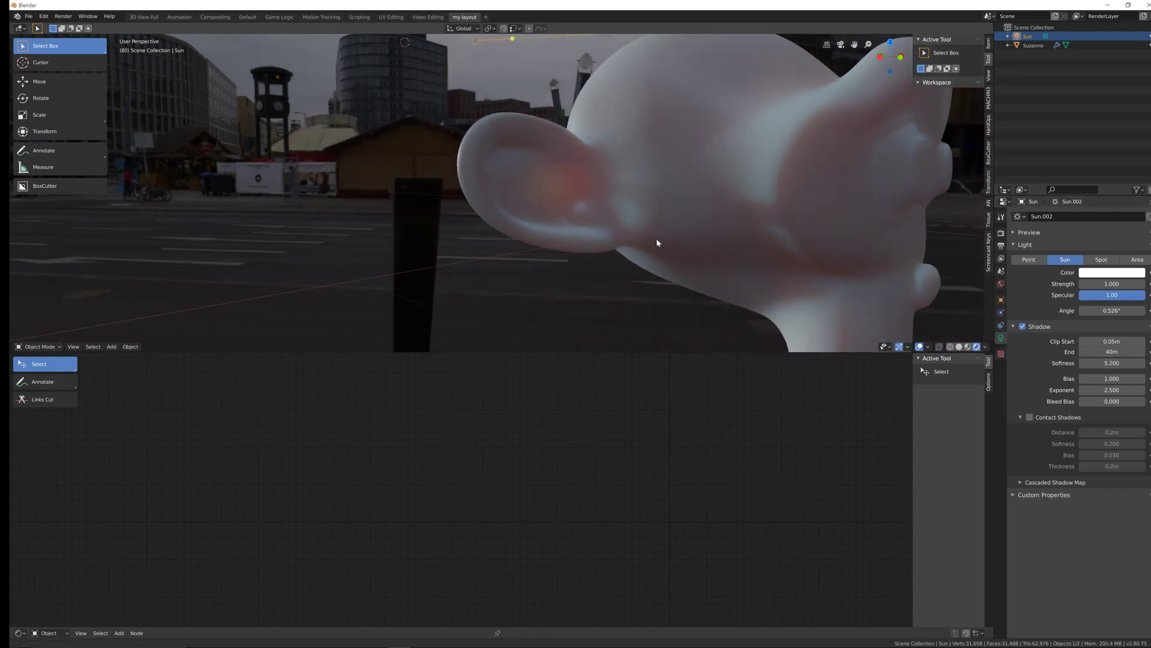
pyautogui.moveTo(576, 209); pyautogui.dragTo(823, 295, button='middle')
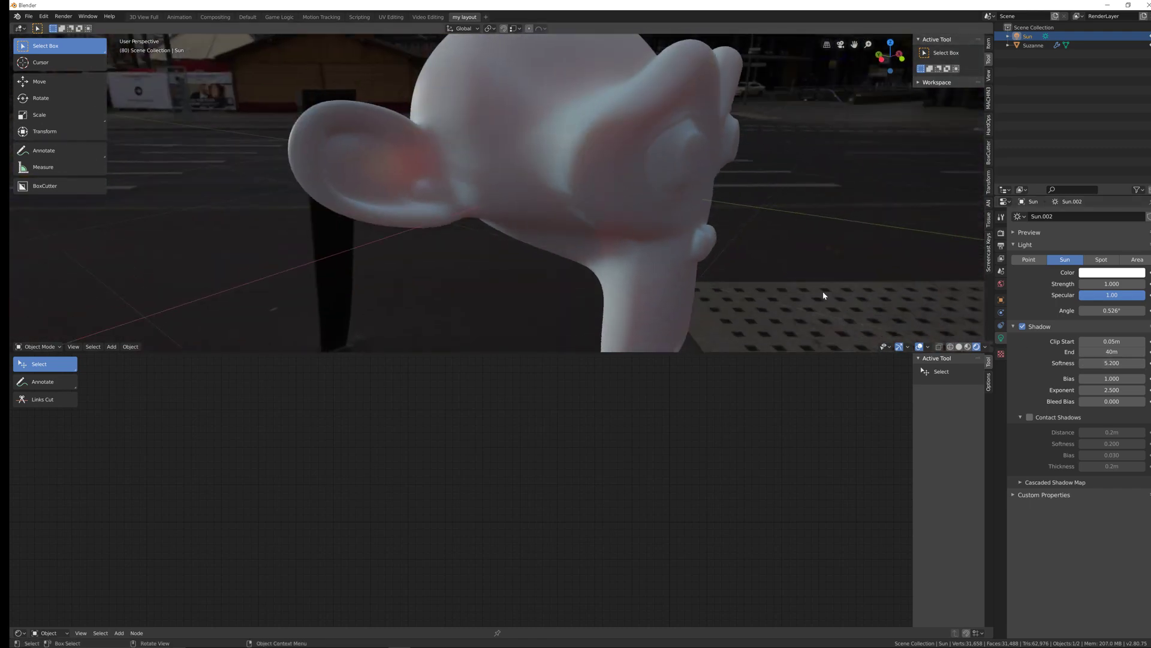
# Set the Sun's shadow softness to 3.000 and view the whole monkey head.
pyautogui.click(1115, 363)
pyautogui.press('BackSpace')
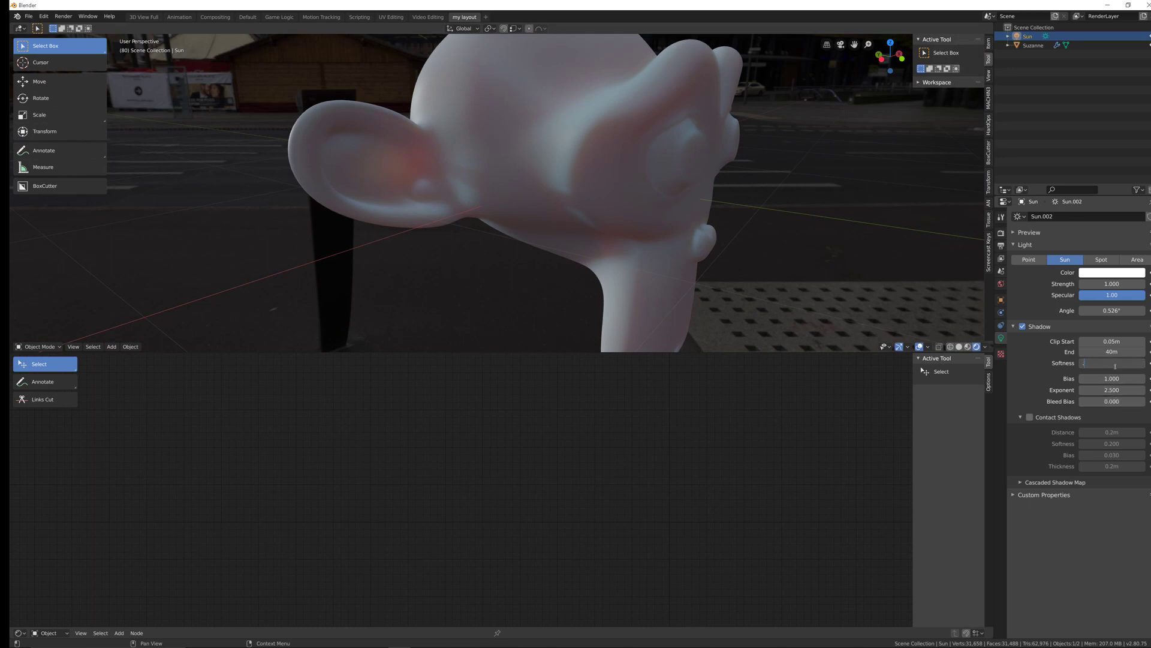
pyautogui.write('.3')
pyautogui.press('Return')
pyautogui.moveTo(754, 268); pyautogui.dragTo(555, 222, button='middle')
pyautogui.scroll(-4, 579, 154)
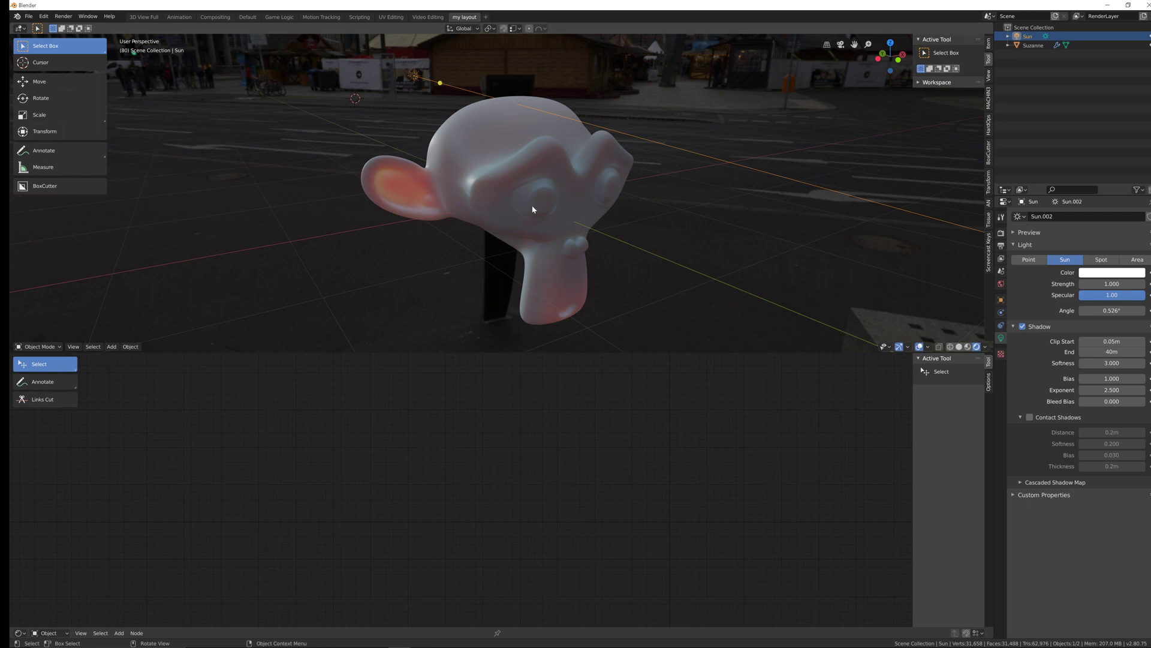
pyautogui.moveTo(602, 204); pyautogui.dragTo(559, 218, button='middle')
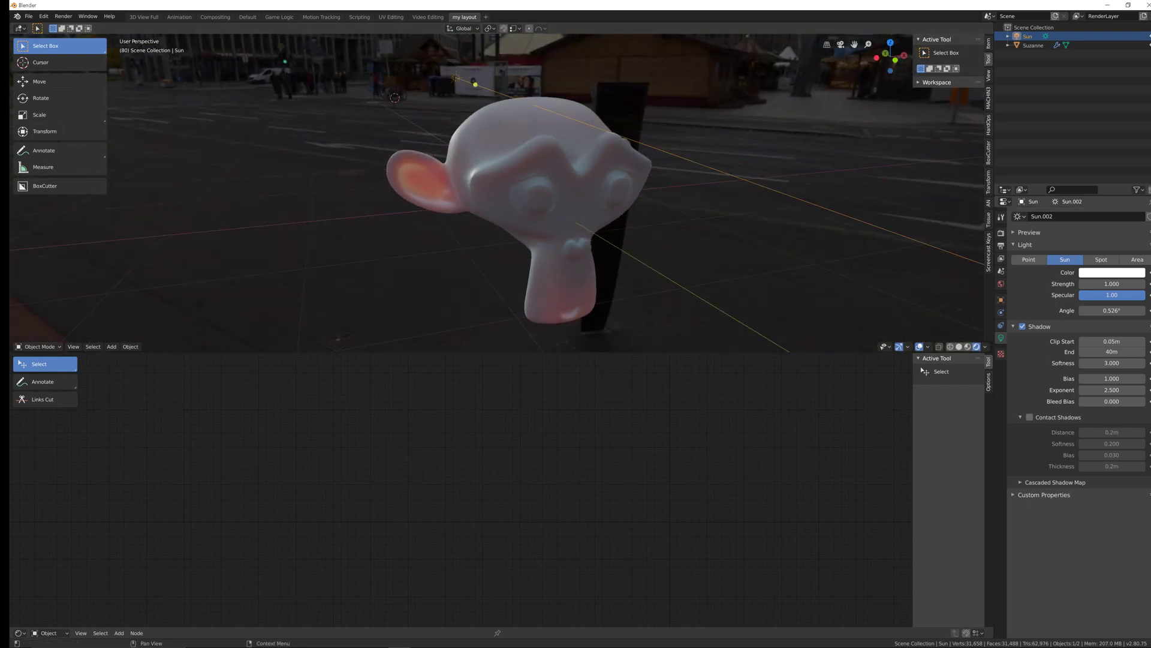